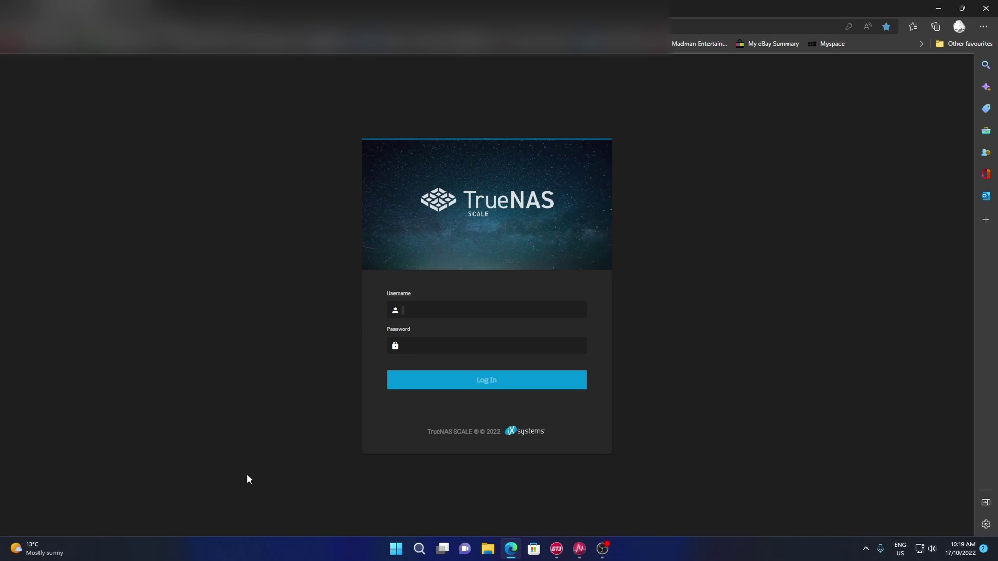
- Log in to TrueNAS SCALE as root with the saved password
type("root")
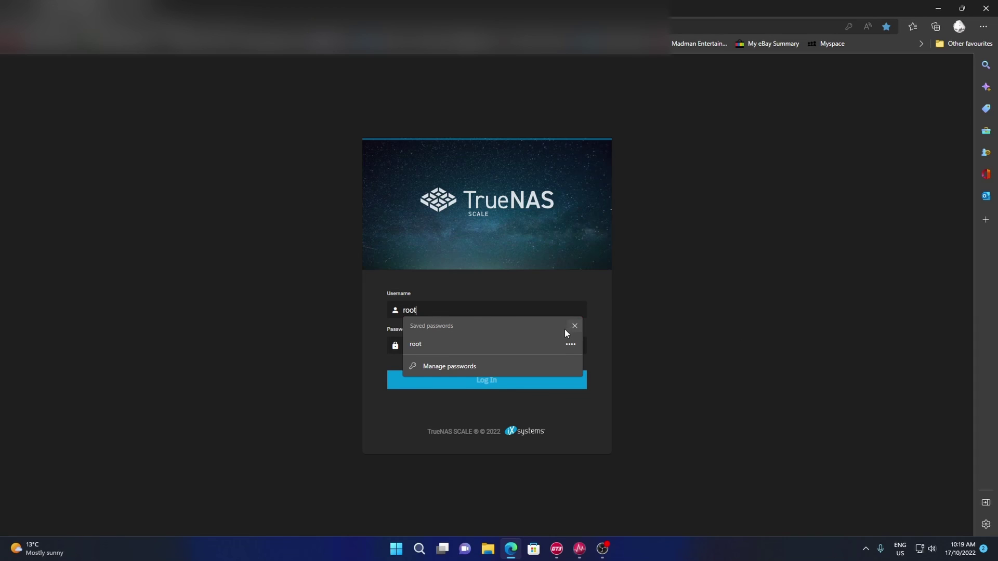
left_click(468, 345)
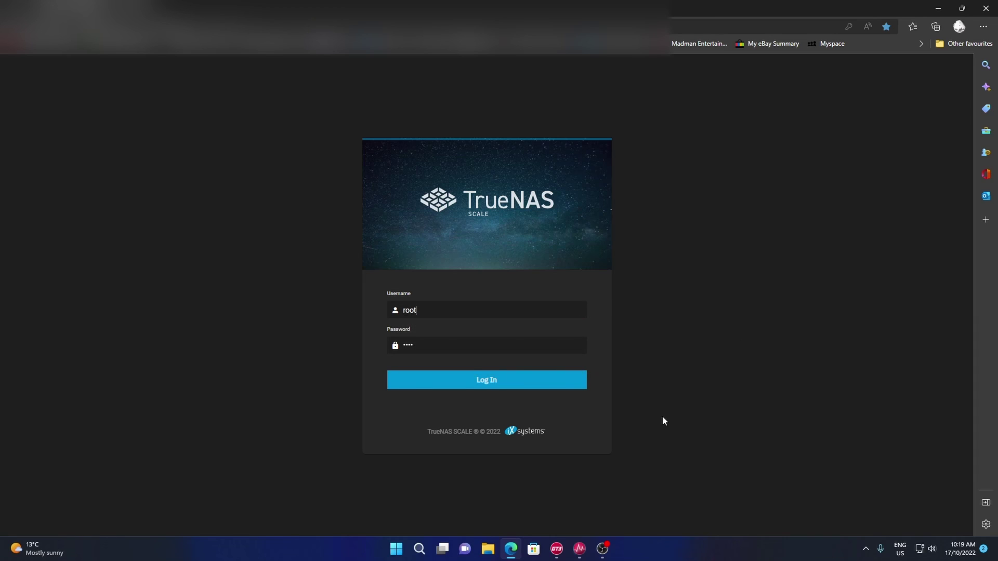
left_click(499, 384)
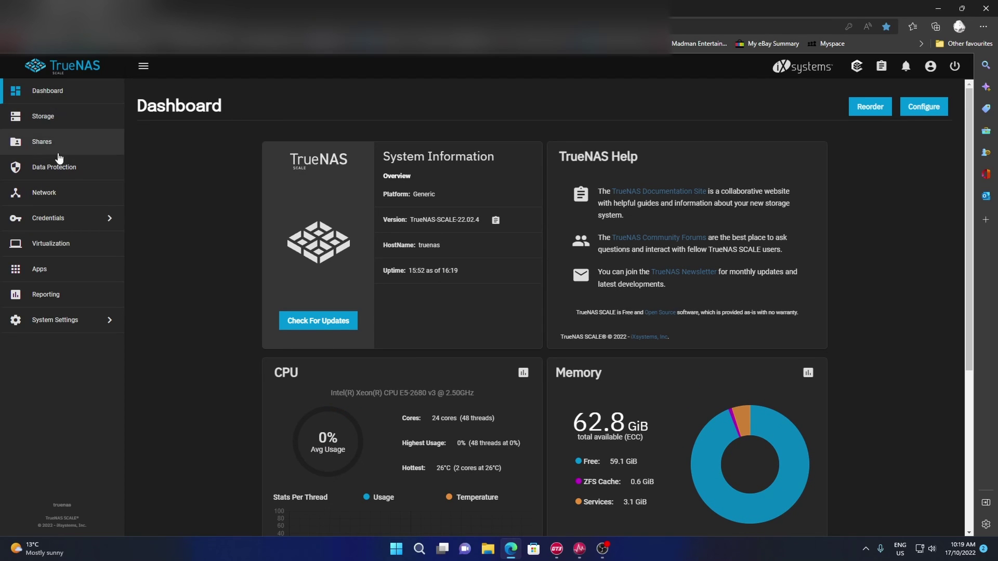
- Start a new pool with nvme0n1 as a Stripe data vdev
left_click(96, 116)
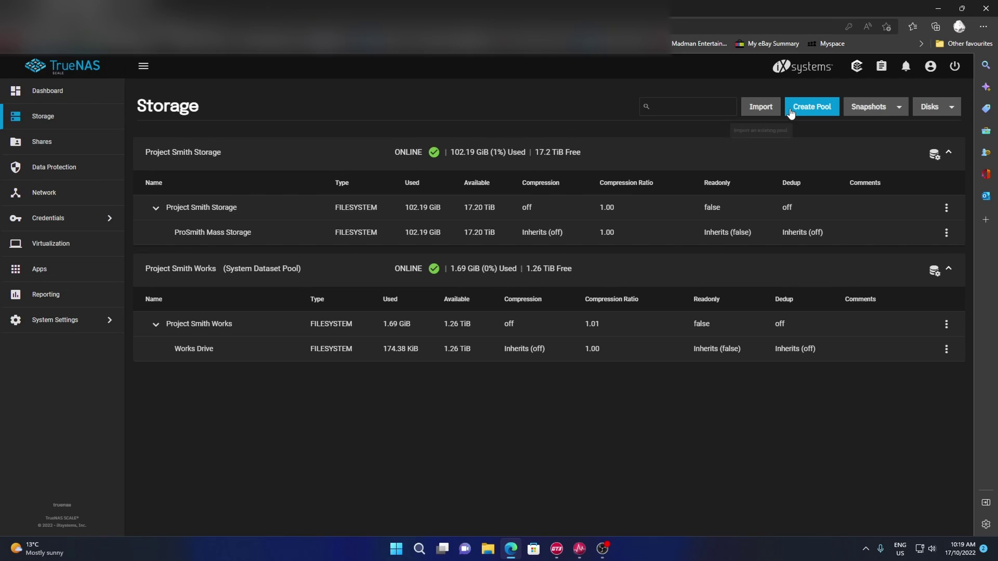
left_click(826, 104)
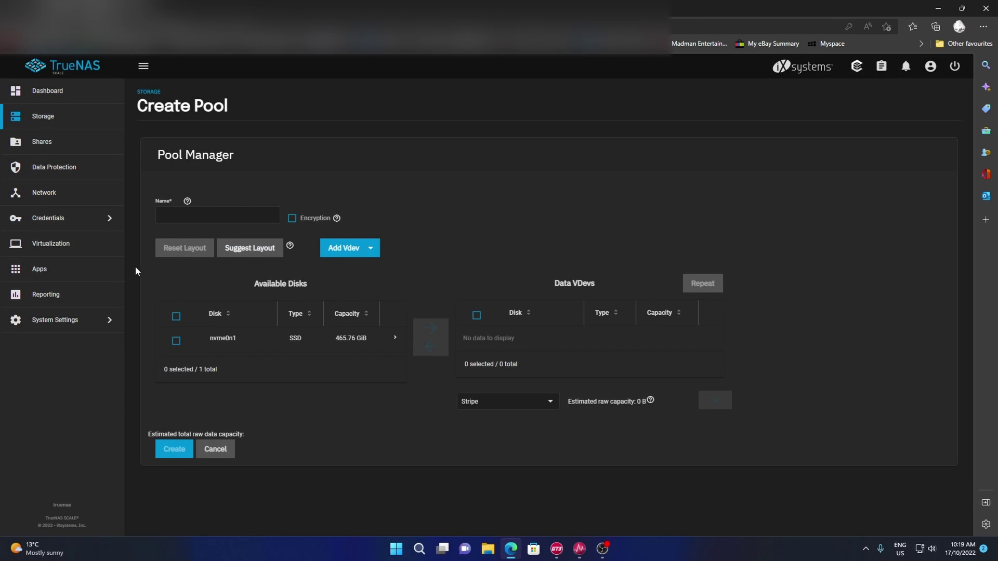
left_click(177, 341)
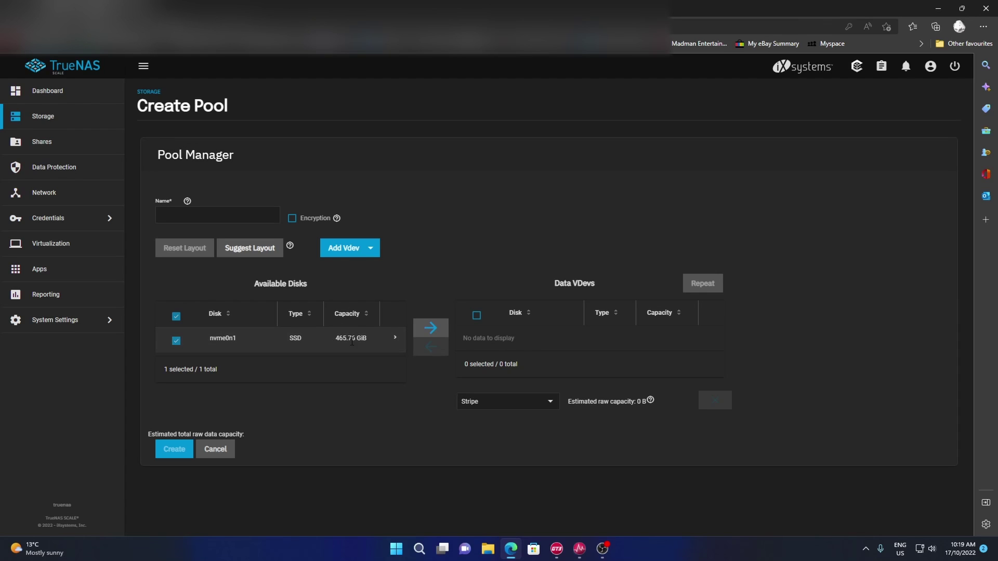
left_click(430, 327)
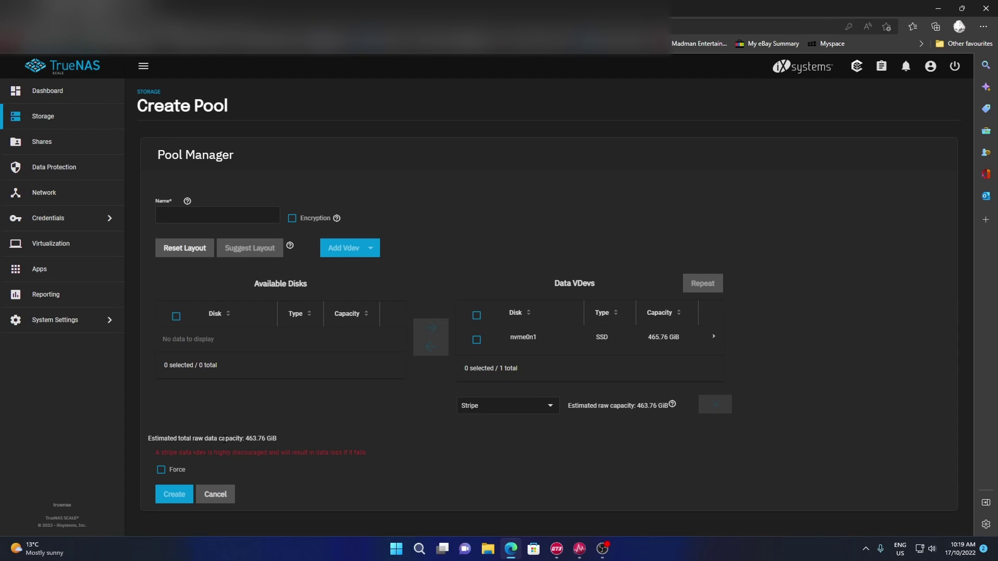
left_click(541, 410)
left_click(622, 439)
- Name the new pool 'Linux Mint'
left_click(231, 218)
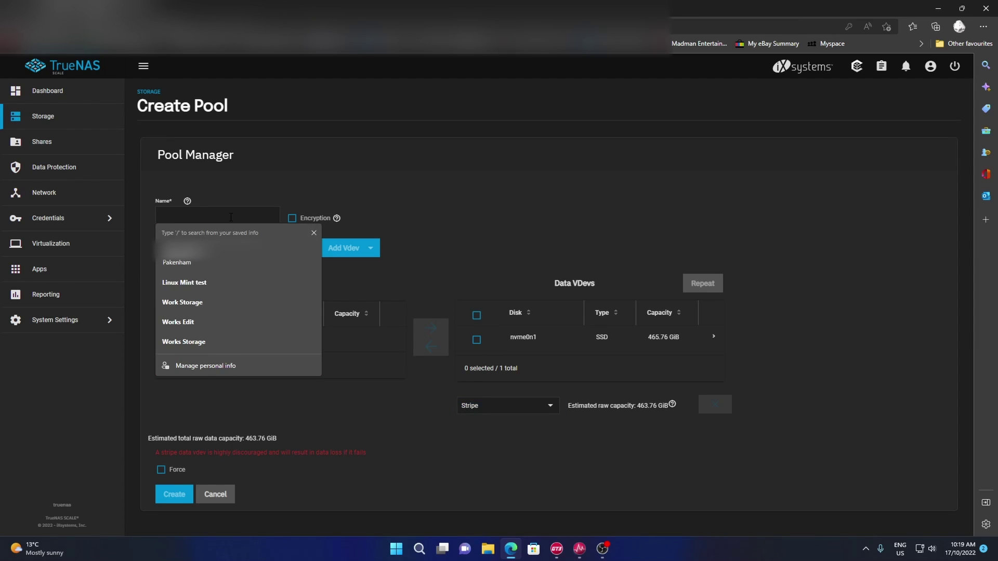
left_click(206, 282)
left_click_drag(203, 215, 189, 215)
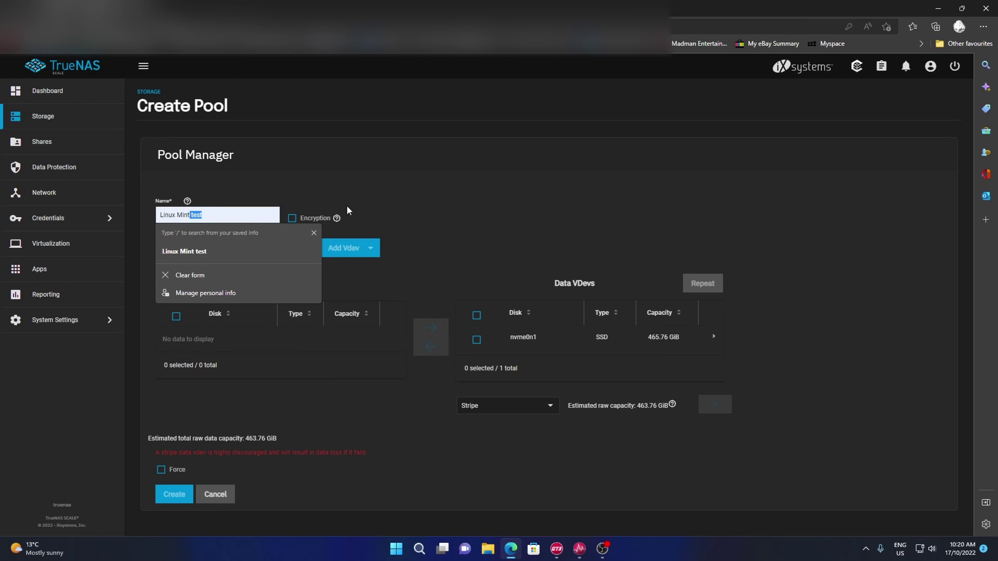
key("BackSpace")
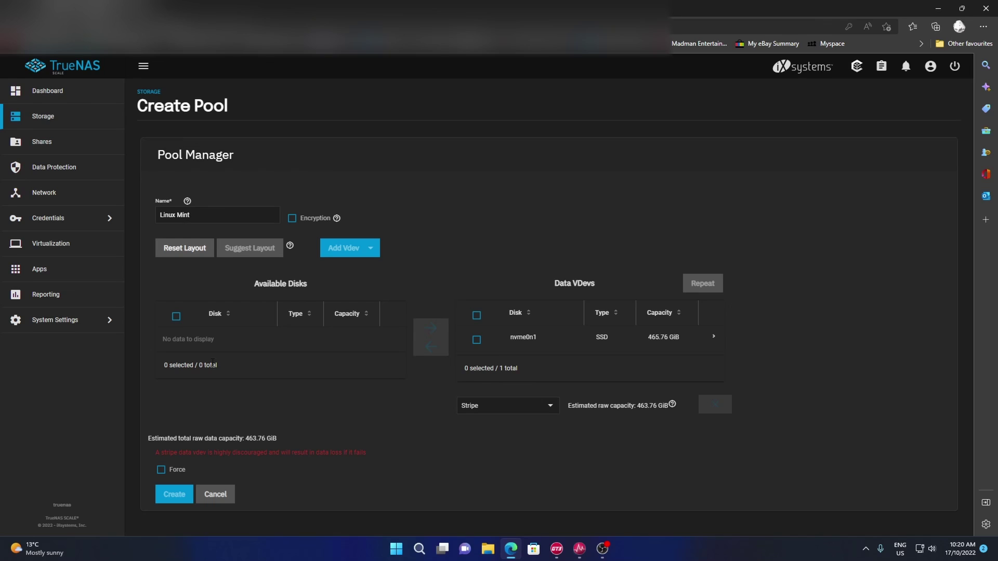
- Force the single-disk stripe layout and accept the data-loss warning
left_click(160, 470)
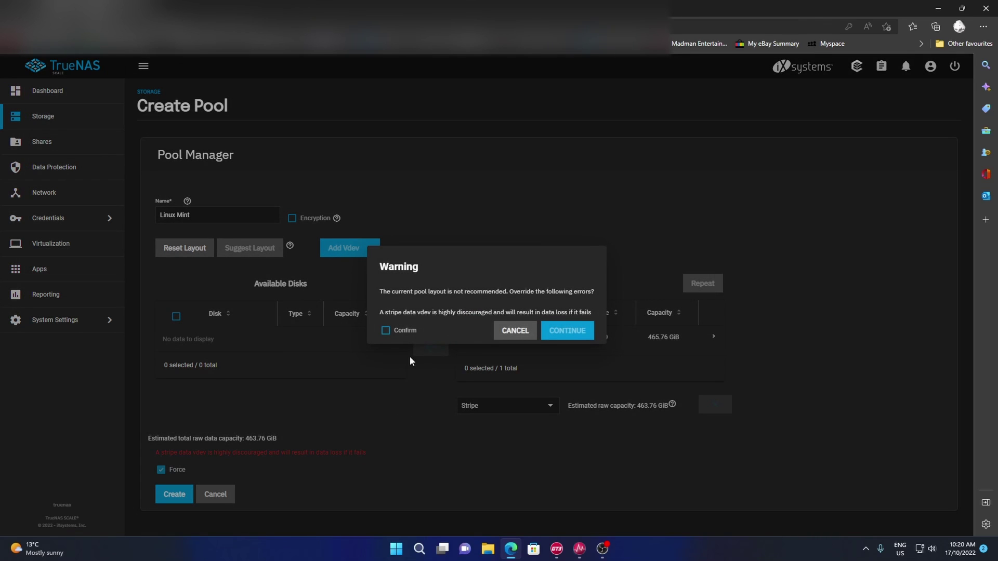
left_click(386, 333)
left_click(521, 331)
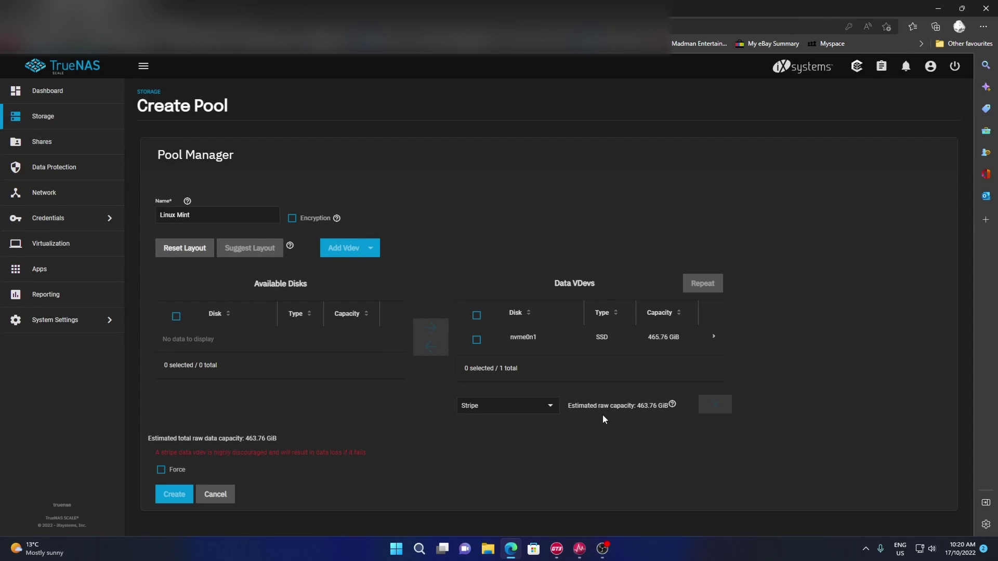
left_click(161, 469)
left_click(386, 331)
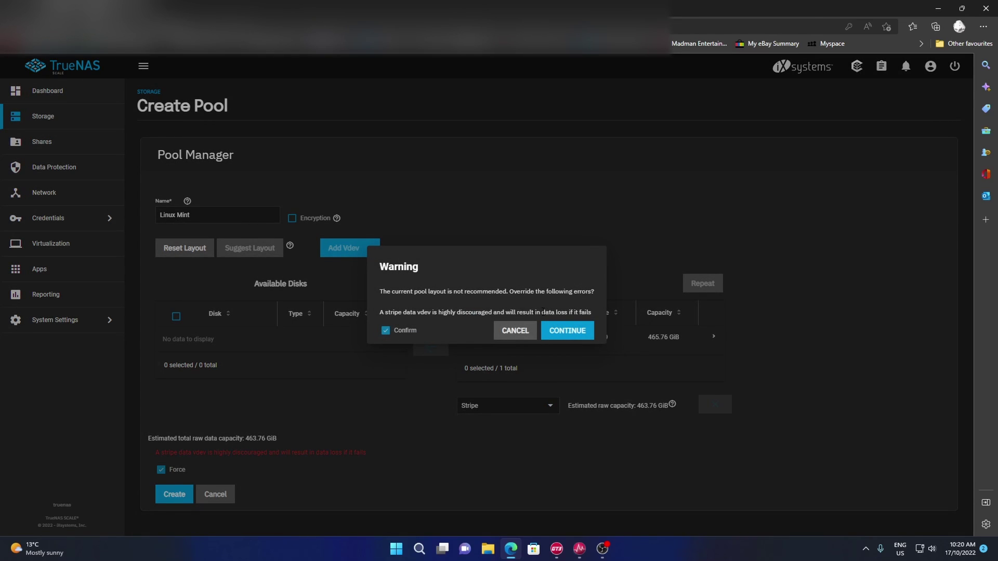
left_click(555, 331)
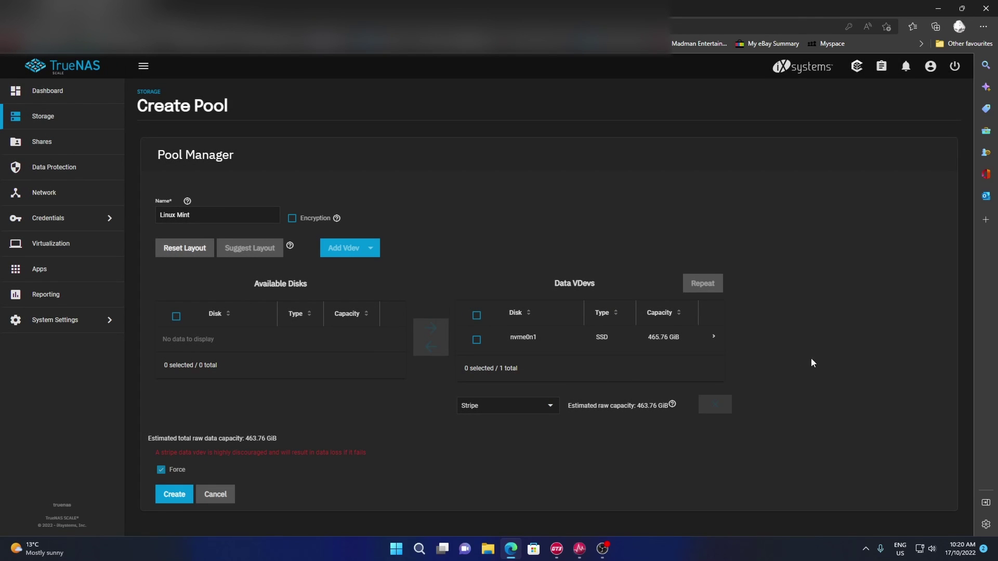
- Create the Linux Mint pool, confirming the nvme0n1 disk will be erased
left_click(168, 502)
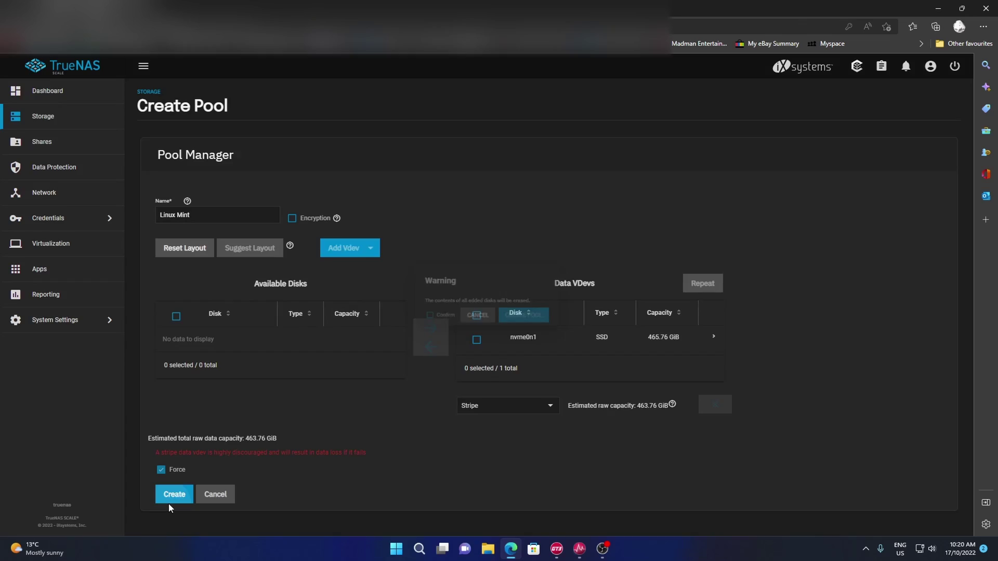
left_click(416, 320)
left_click(509, 321)
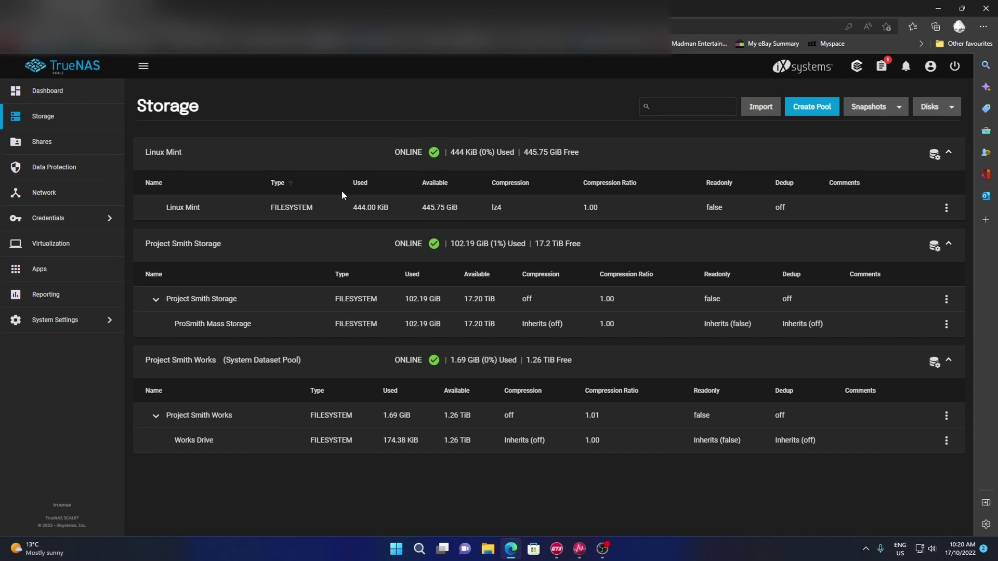
left_click(947, 208)
left_click(456, 127)
- Copy linuxmint-21-mate-64bit.iso from the Downloads folder
left_click(492, 553)
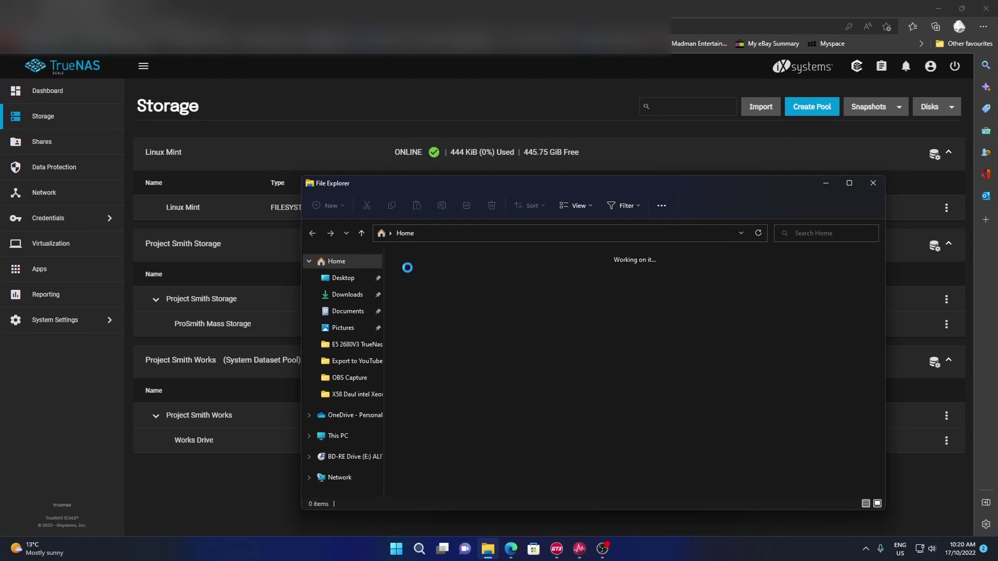
left_click(346, 294)
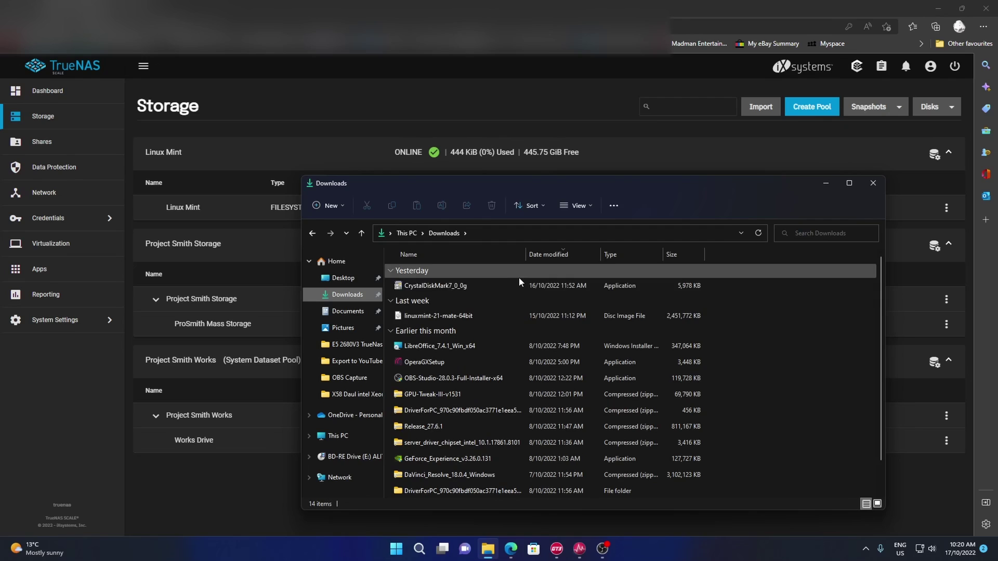
right_click(500, 318)
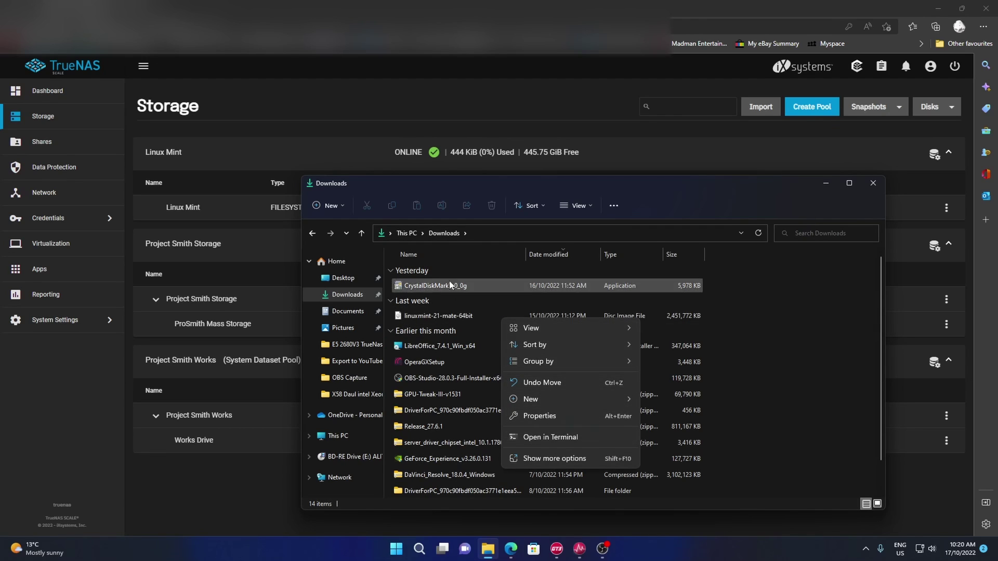
left_click(439, 316)
right_click(440, 317)
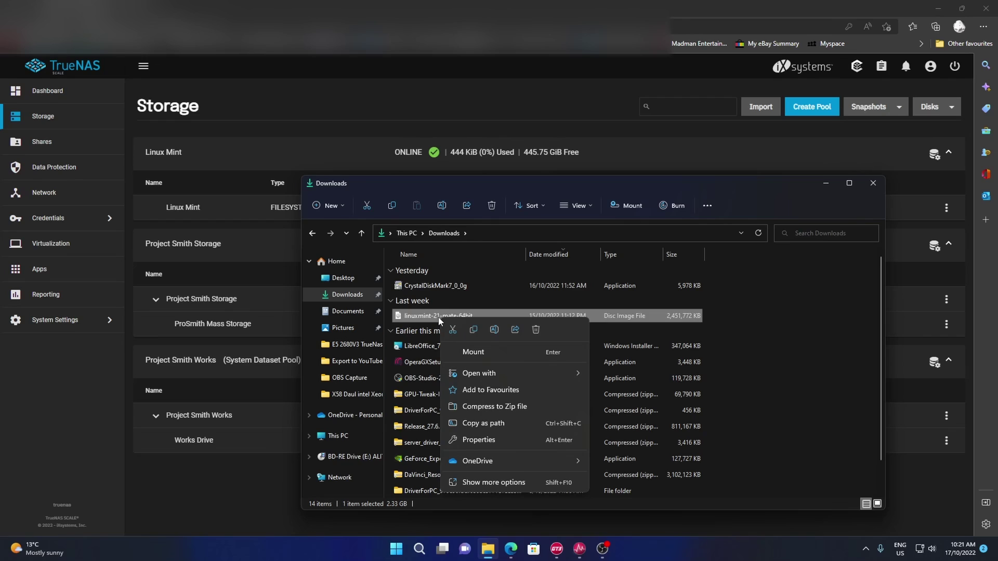
left_click(474, 329)
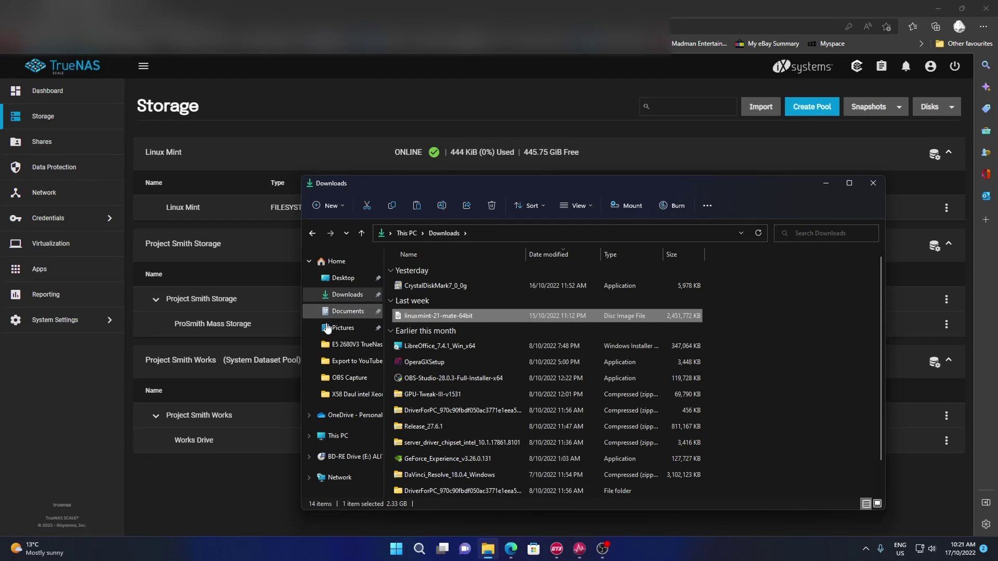
- Paste the image into TRUENAS > Project Smith Works > OS
left_click(354, 480)
left_click(353, 473)
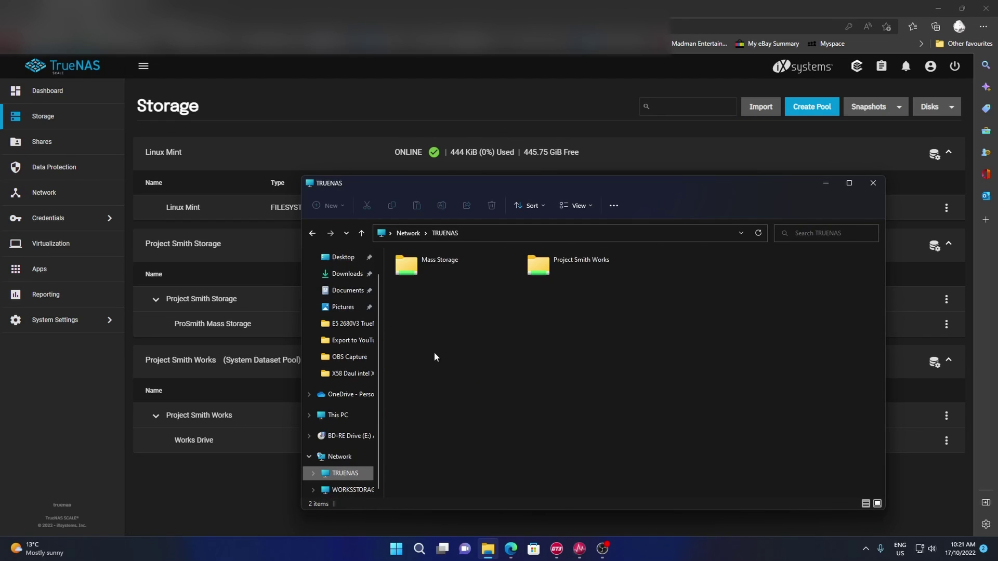
double_click(574, 269)
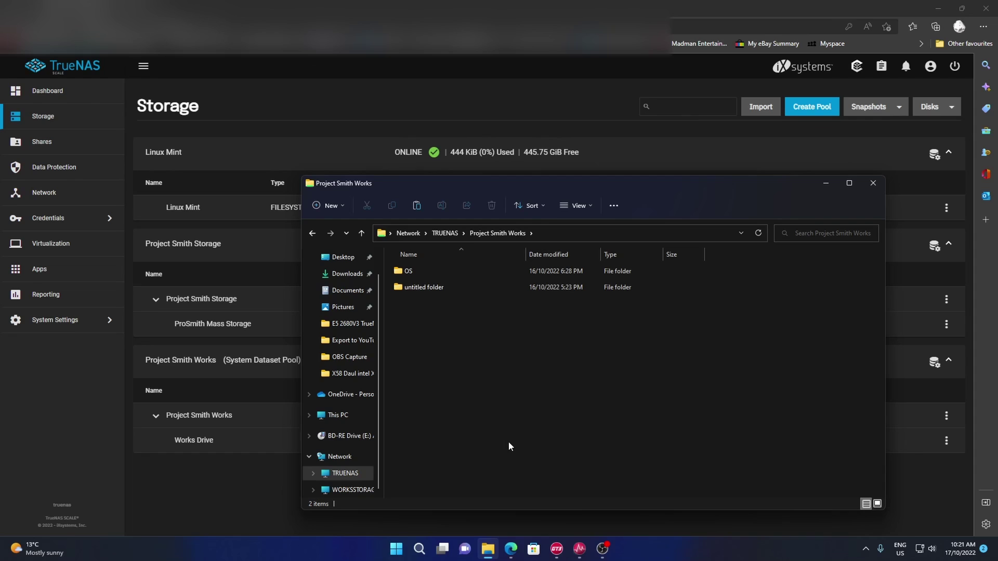
left_click(423, 271)
double_click(423, 270)
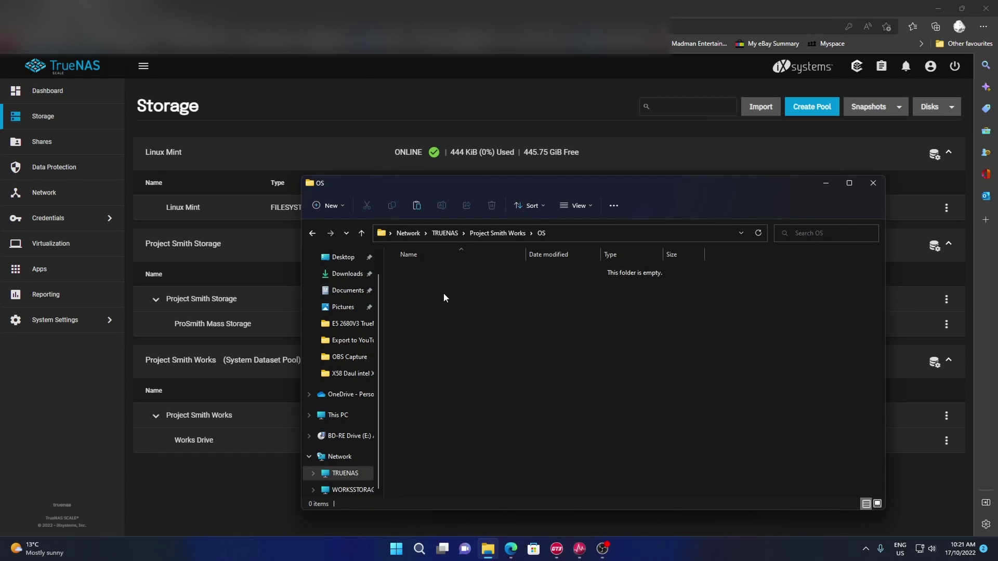
right_click(430, 289)
left_click(448, 309)
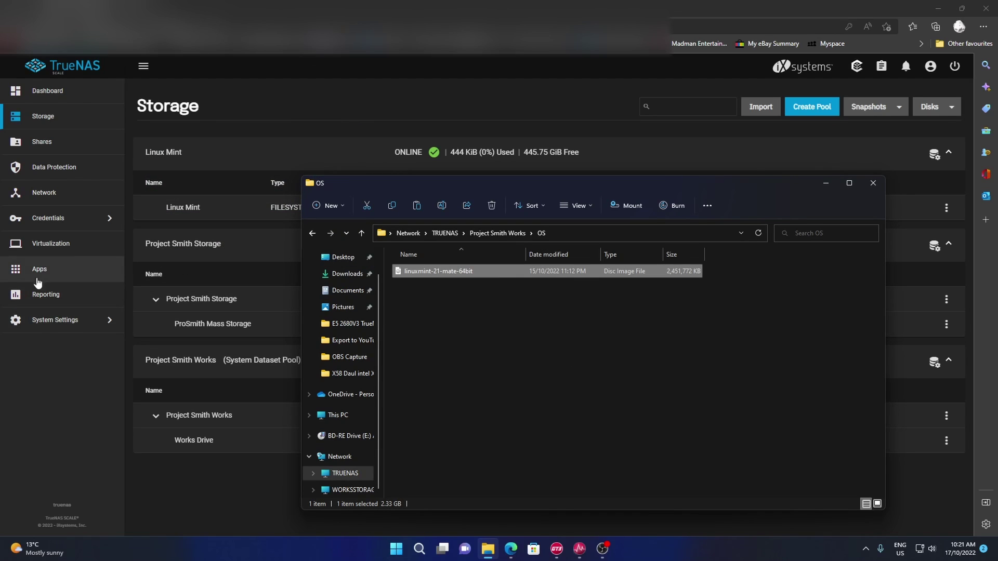
- Start a new virtual machine with Linux as the guest operating system
left_click(78, 254)
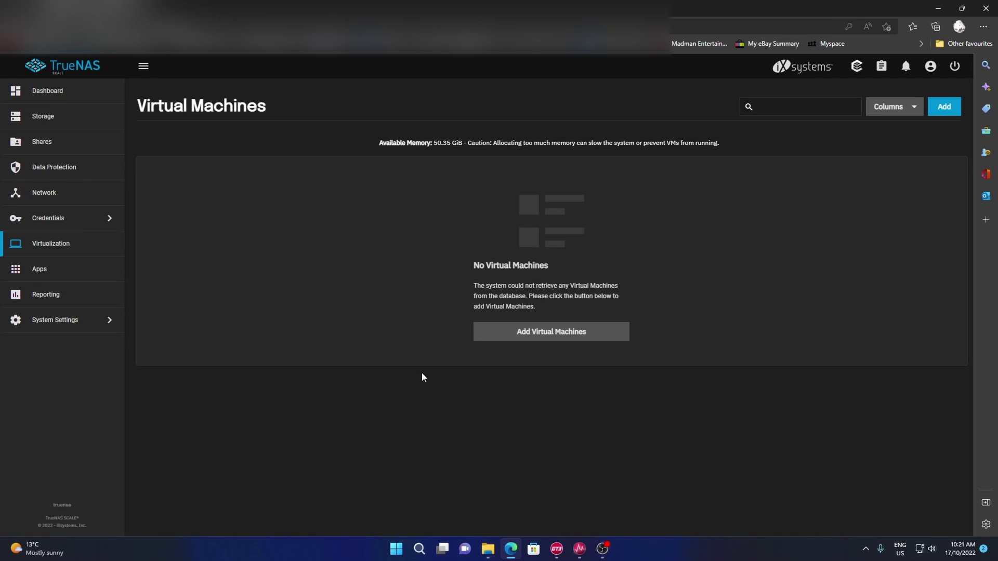
left_click(541, 335)
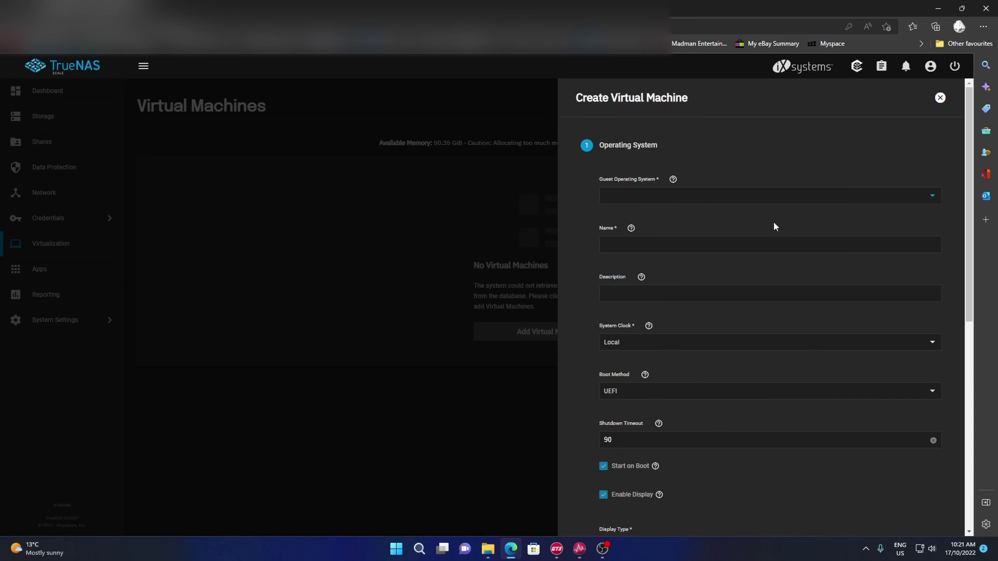
left_click(715, 202)
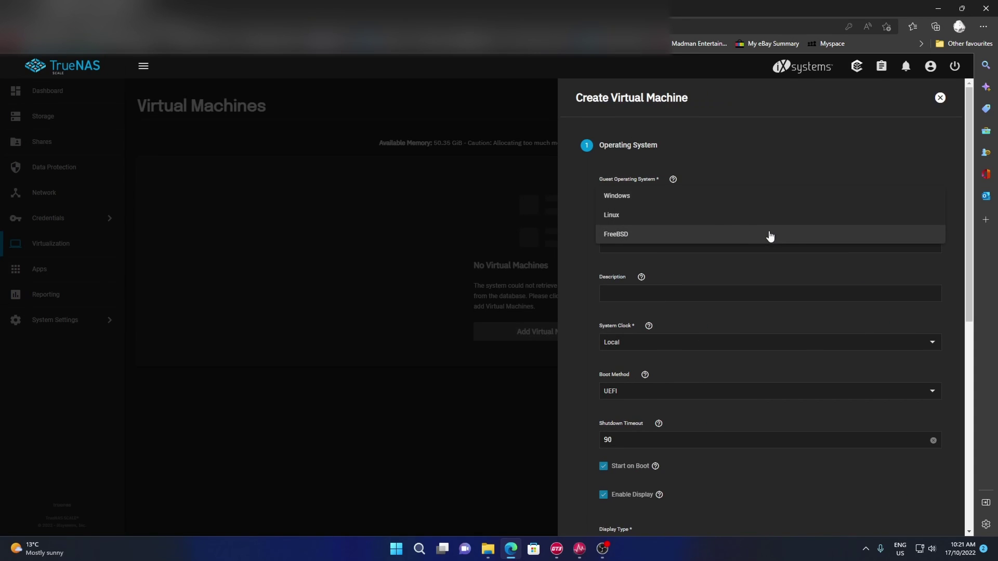
left_click(707, 223)
left_click(658, 200)
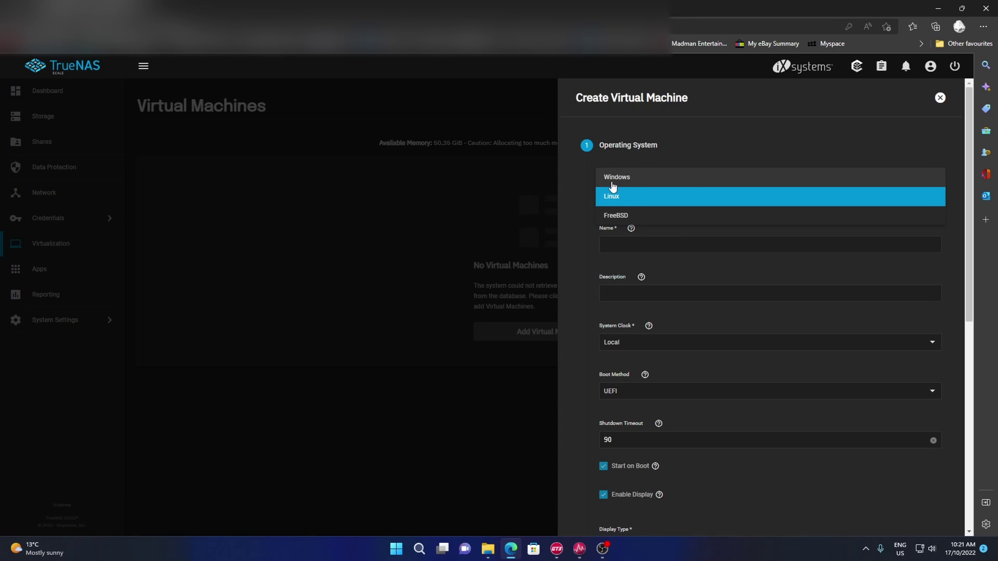
left_click(609, 183)
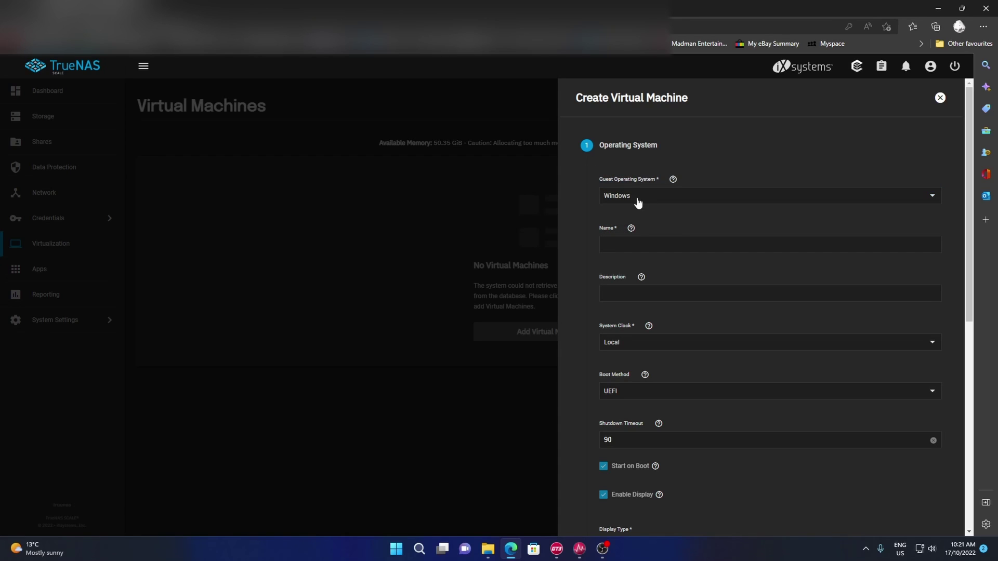
left_click(640, 201)
left_click(629, 216)
- Name the VM 'MInt' and turn off Start on Boot
left_click(644, 258)
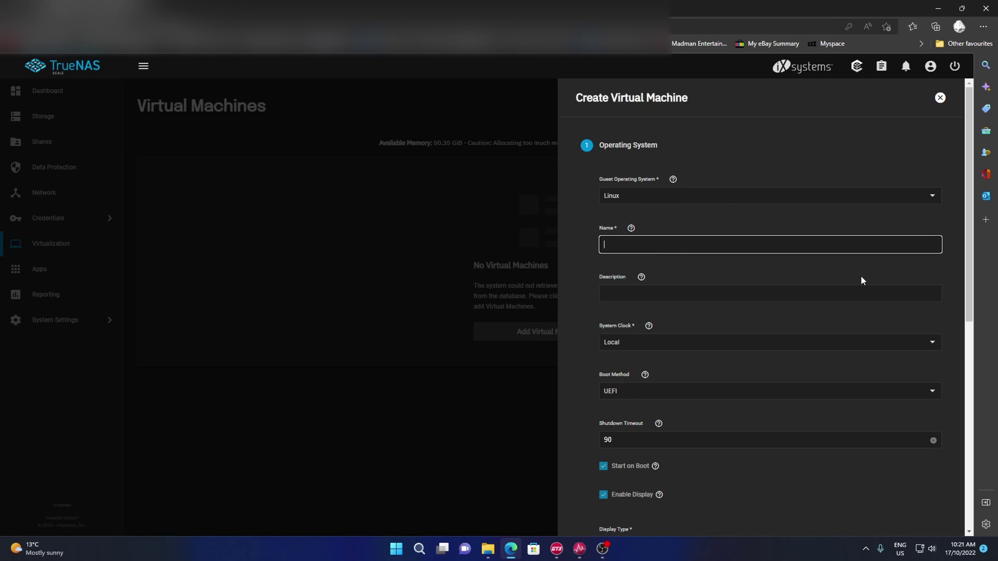
type("MInt")
left_click(647, 295)
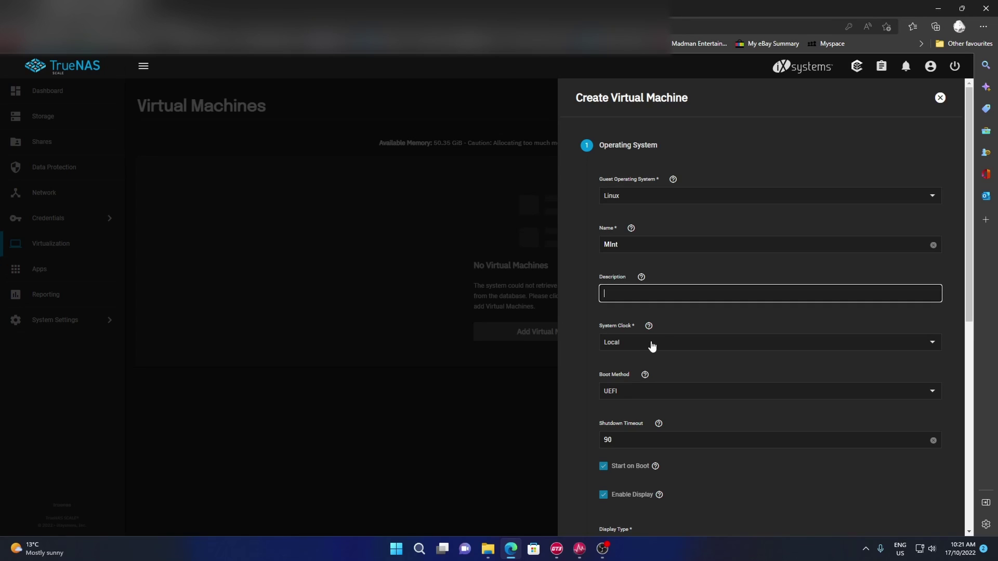
scroll(660, 387, "down", 1)
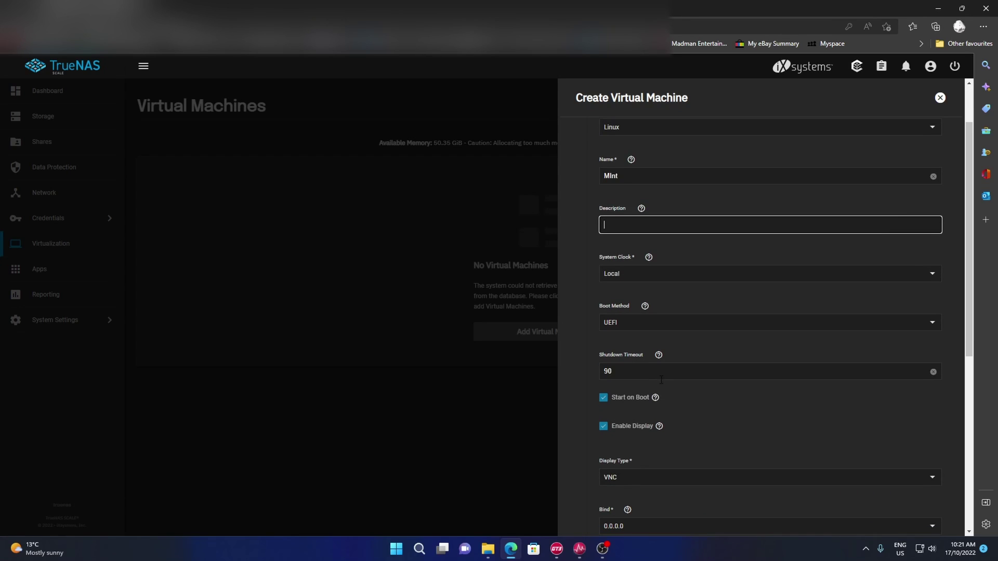
scroll(652, 372, "down", 1)
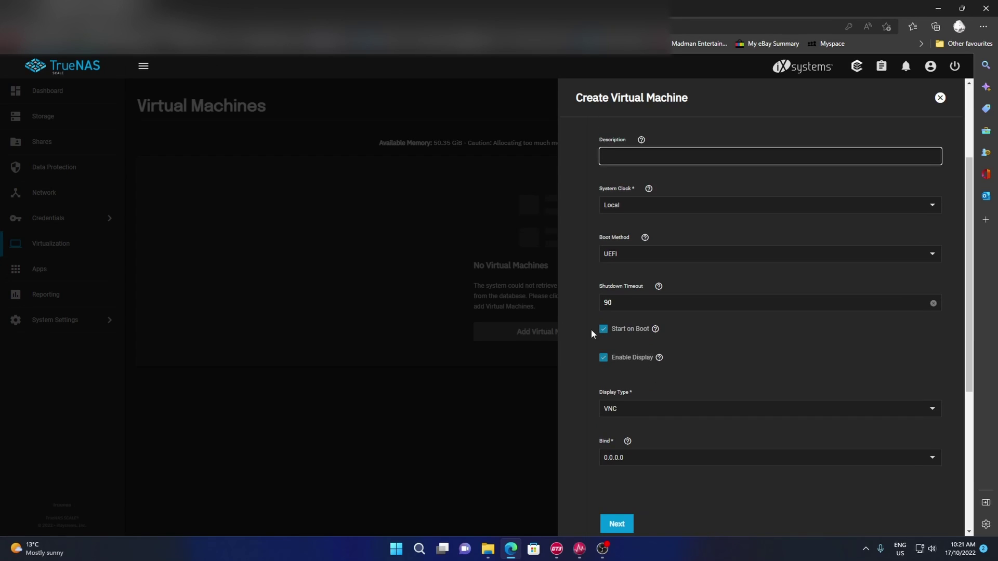
left_click(602, 329)
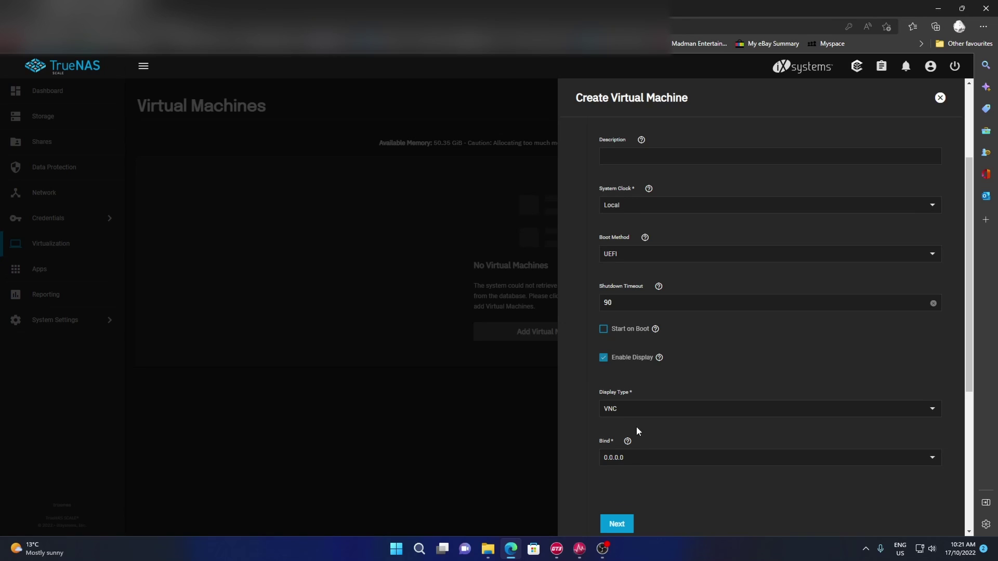
scroll(636, 430, "down", 3)
- Set the VM's CPU to 8 cores and 2 threads
left_click(619, 317)
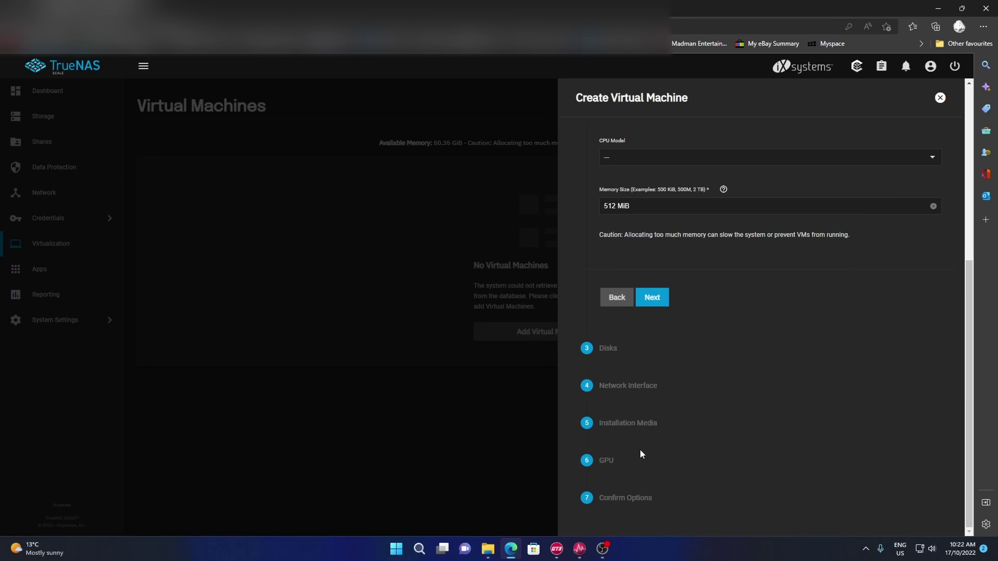
scroll(639, 447, "up", 5)
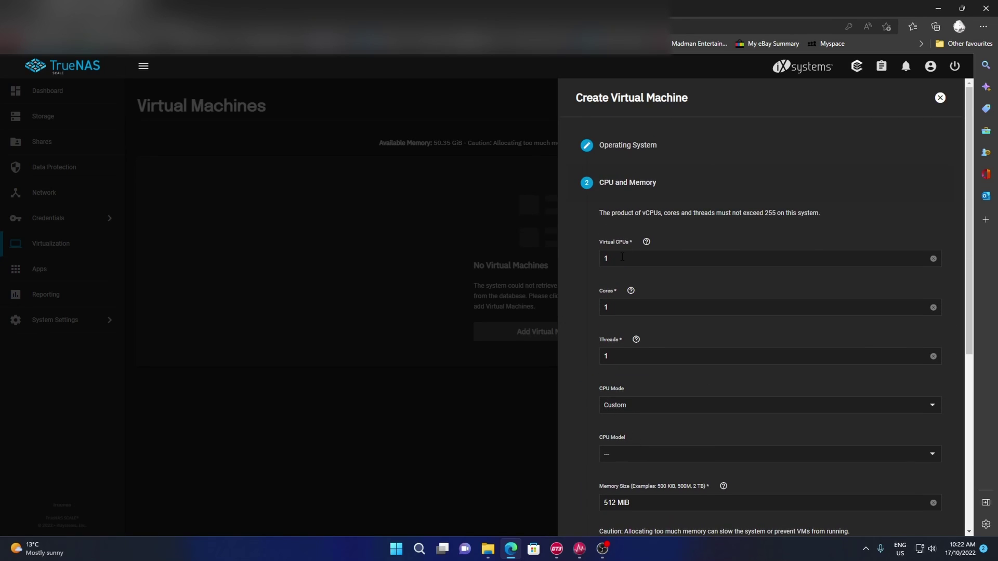
double_click(607, 306)
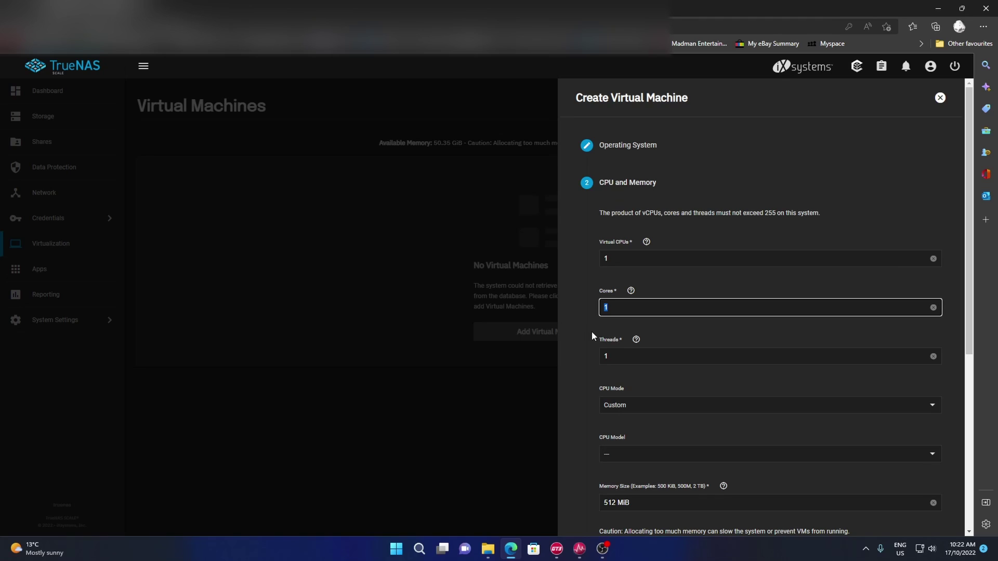
type("8")
key("Tab")
type("2")
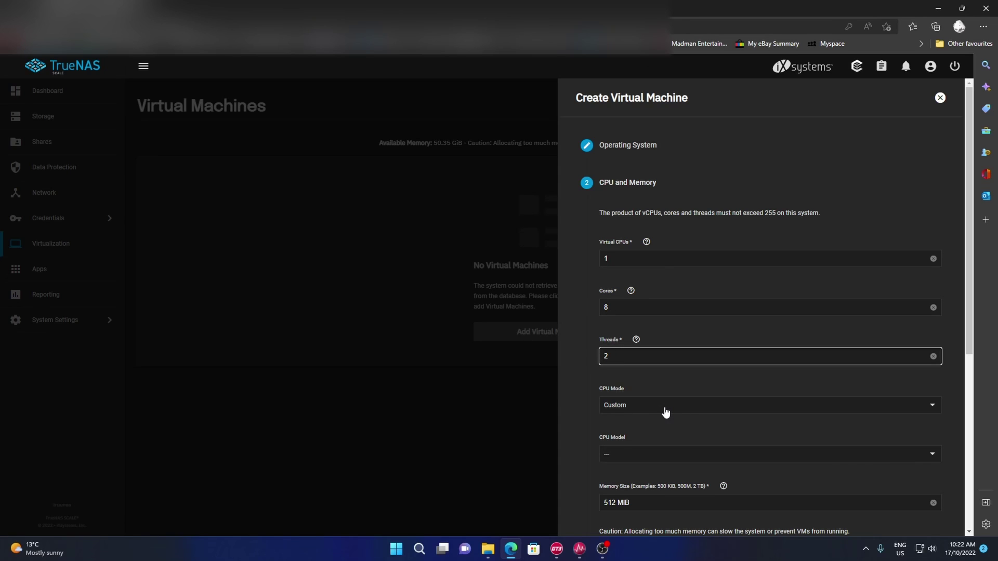
left_click(656, 433)
- Set the VM's memory size to 8 GiB
scroll(657, 428, "down", 3)
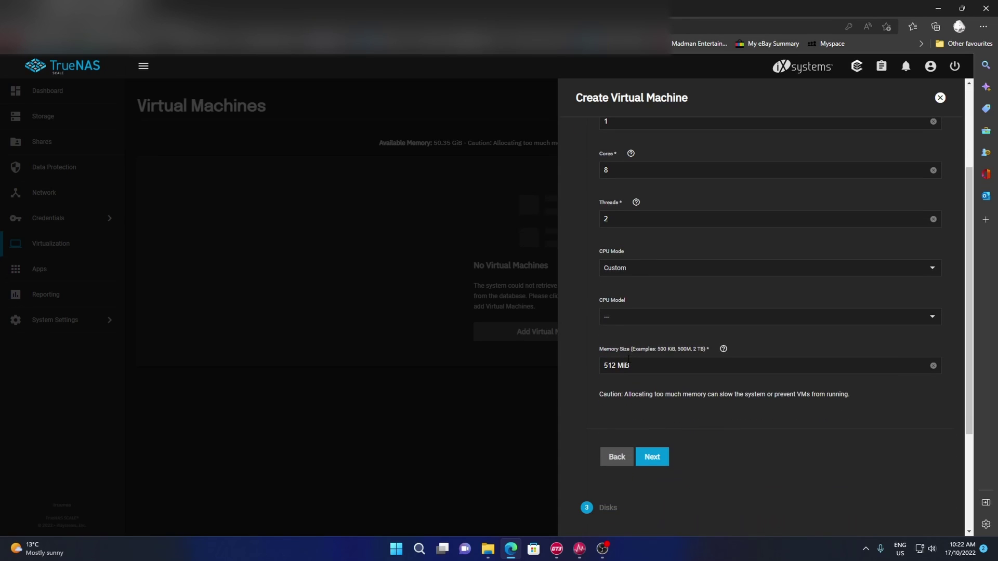
left_click_drag(660, 367, 594, 364)
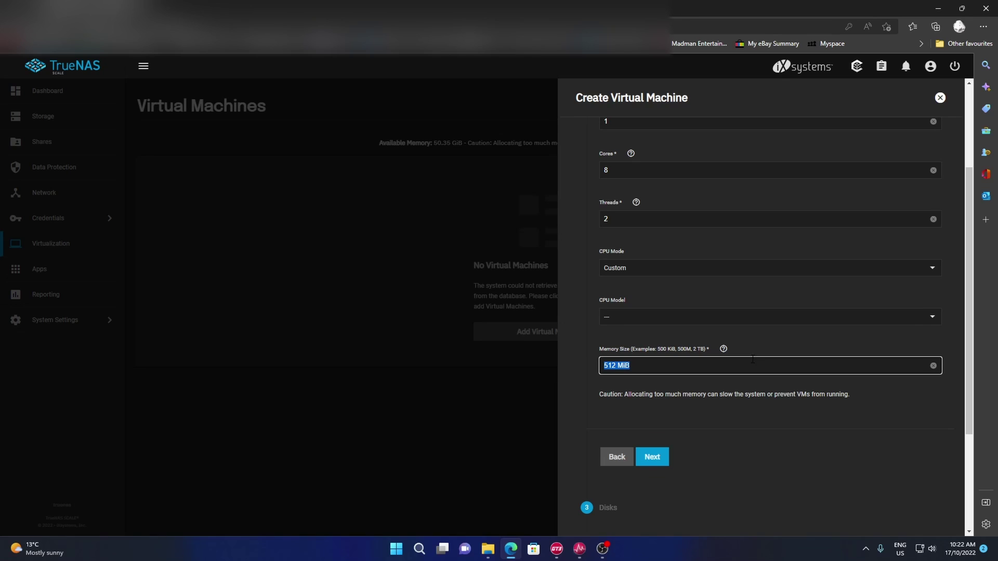
type("8 gib")
left_click(737, 420)
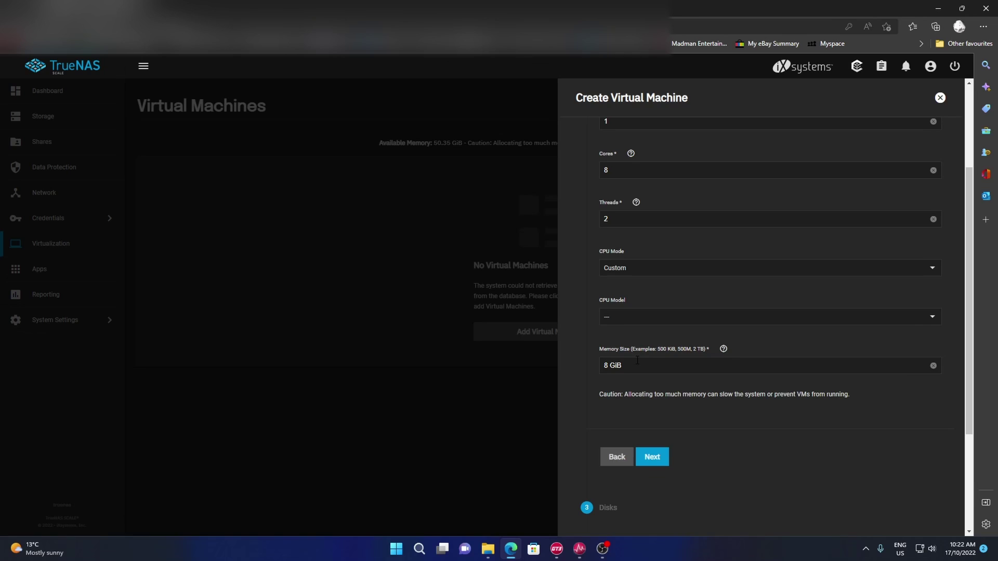
scroll(635, 369, "up", 3)
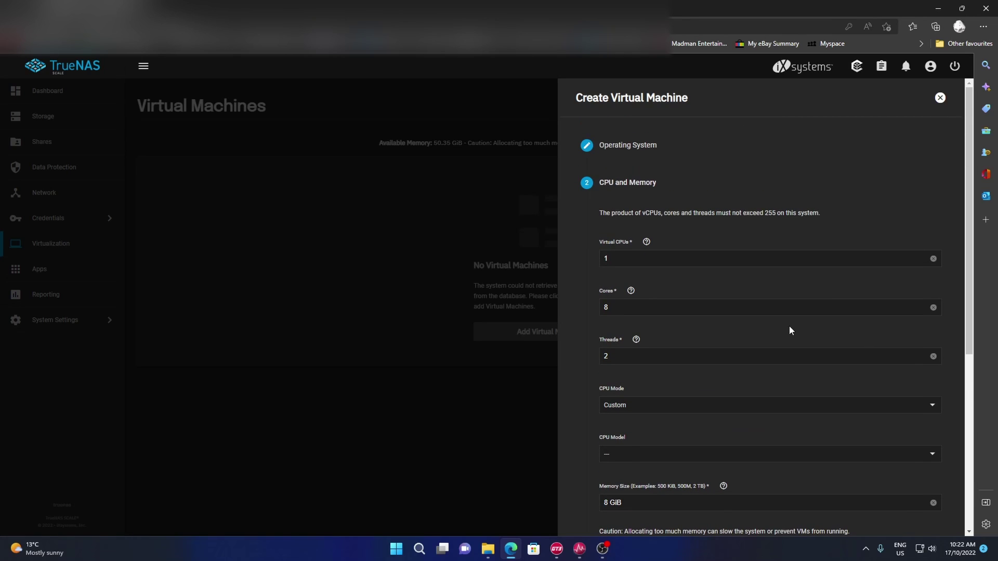
scroll(645, 244, "down", 2)
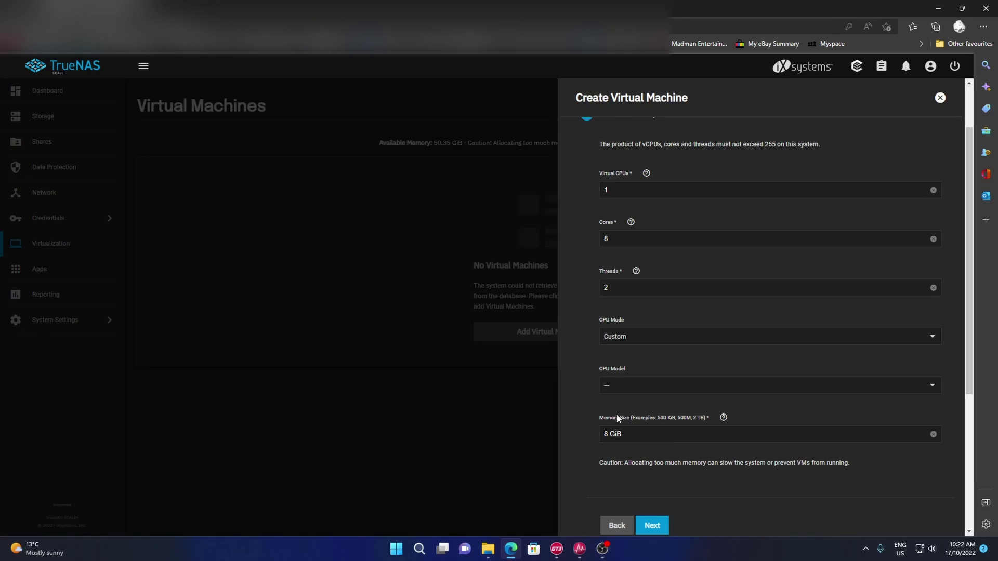
scroll(663, 417, "down", 3)
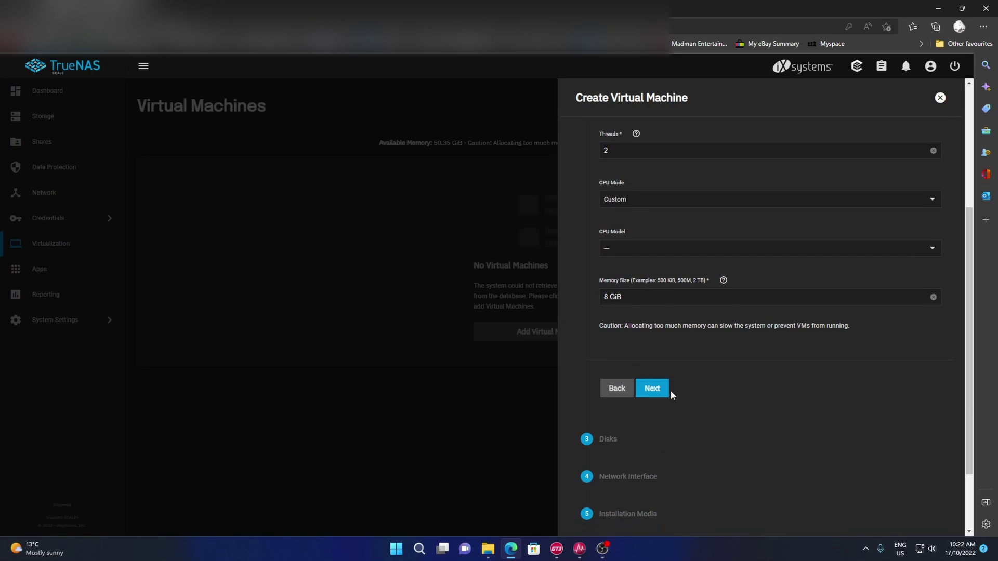
- Add a 250 GiB AHCI disk image on the Linux Mint zvol location
left_click(662, 390)
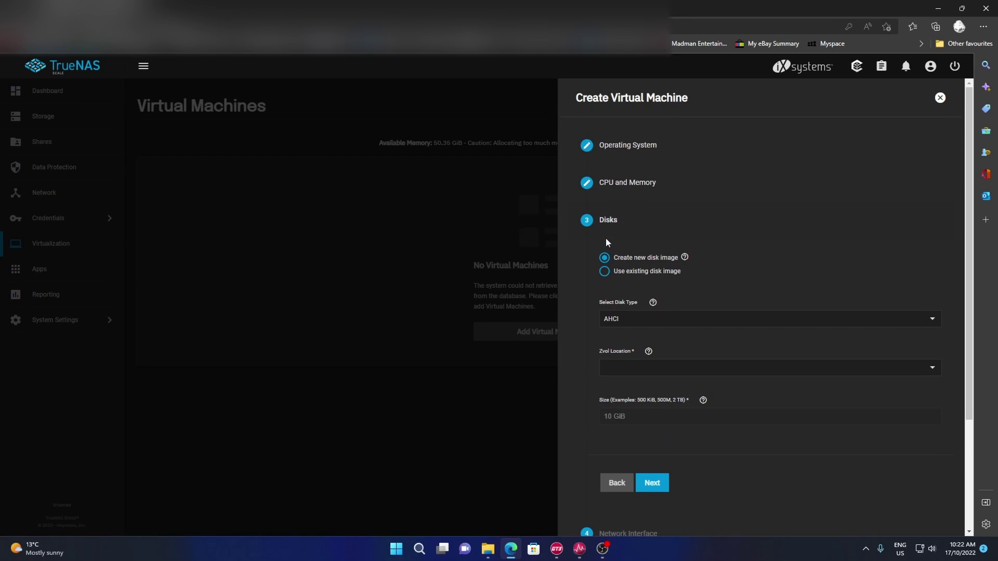
left_click(705, 323)
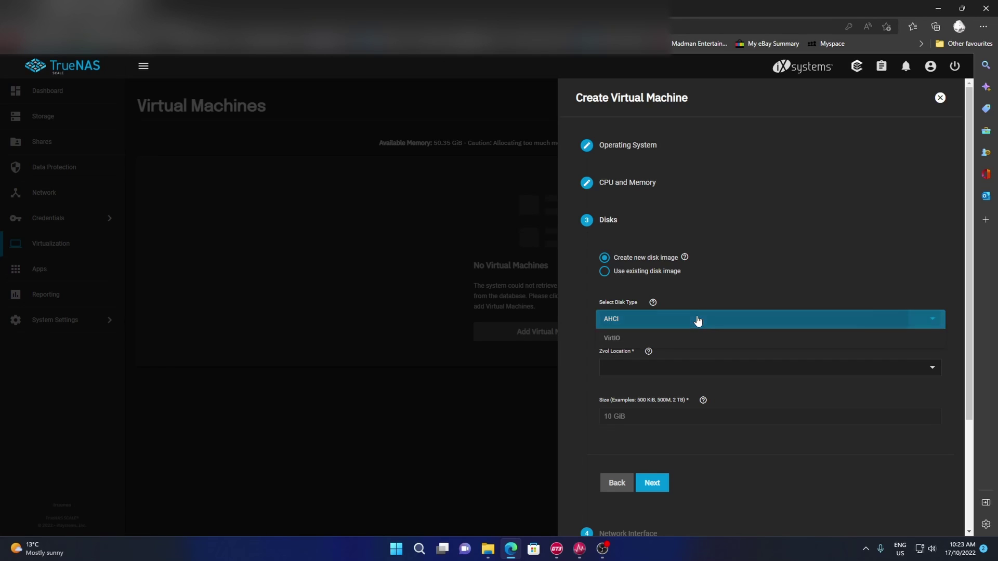
left_click(698, 321)
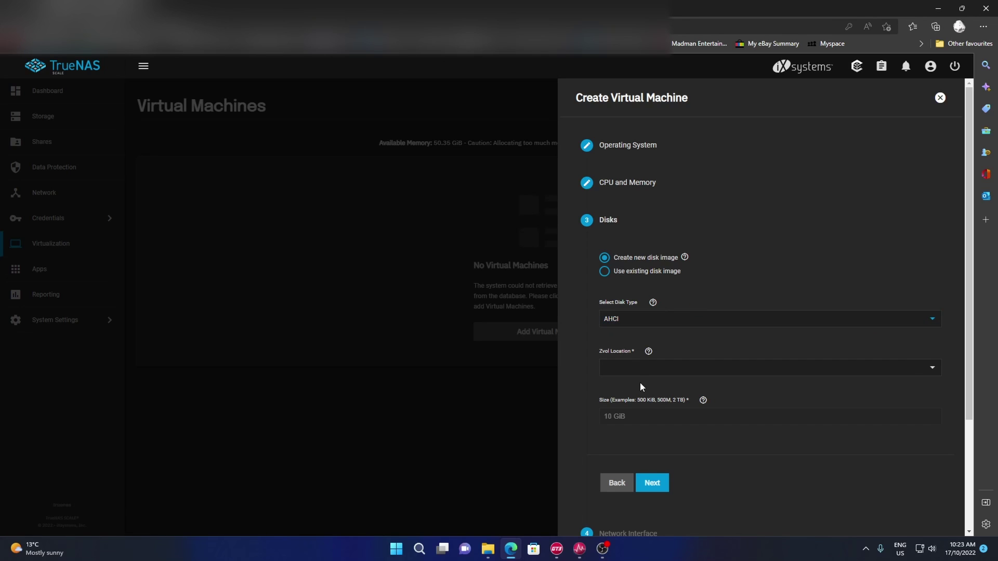
left_click(648, 315)
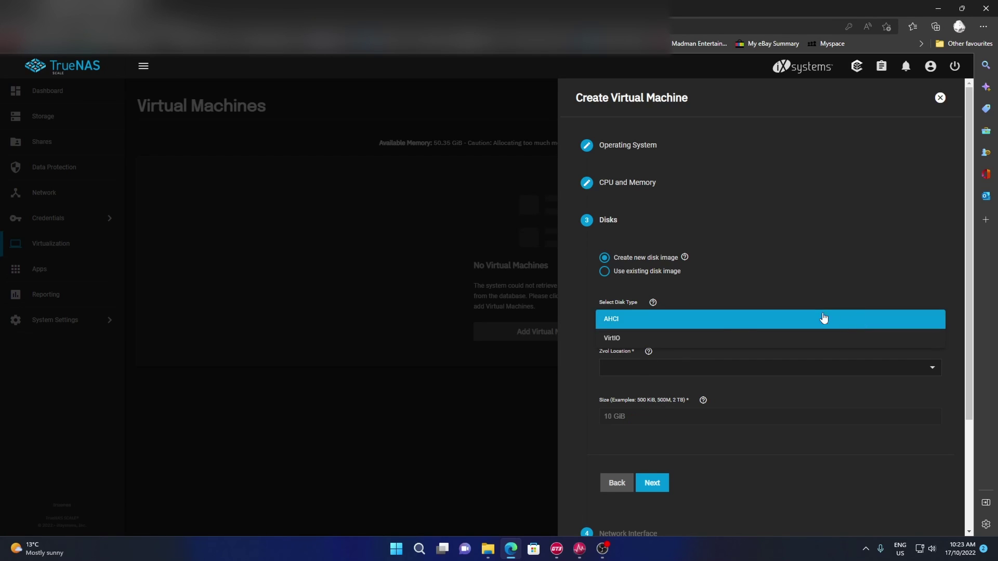
left_click(630, 318)
left_click(664, 363)
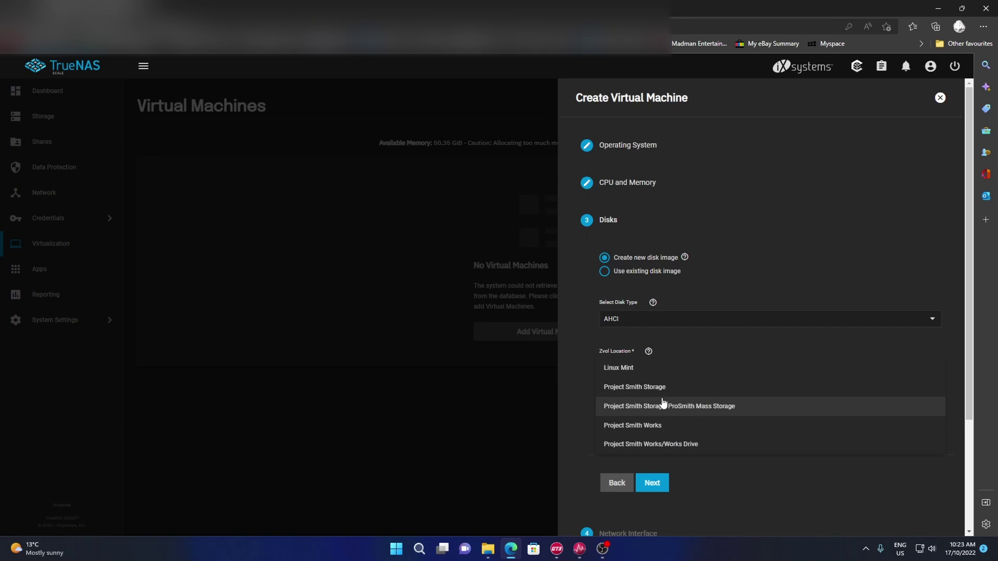
left_click(613, 367)
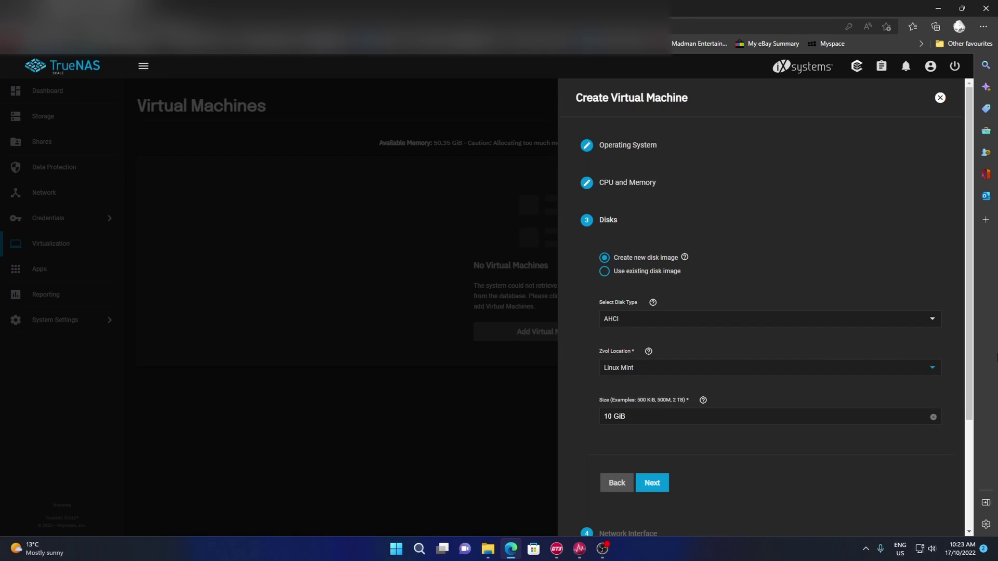
left_click(665, 415)
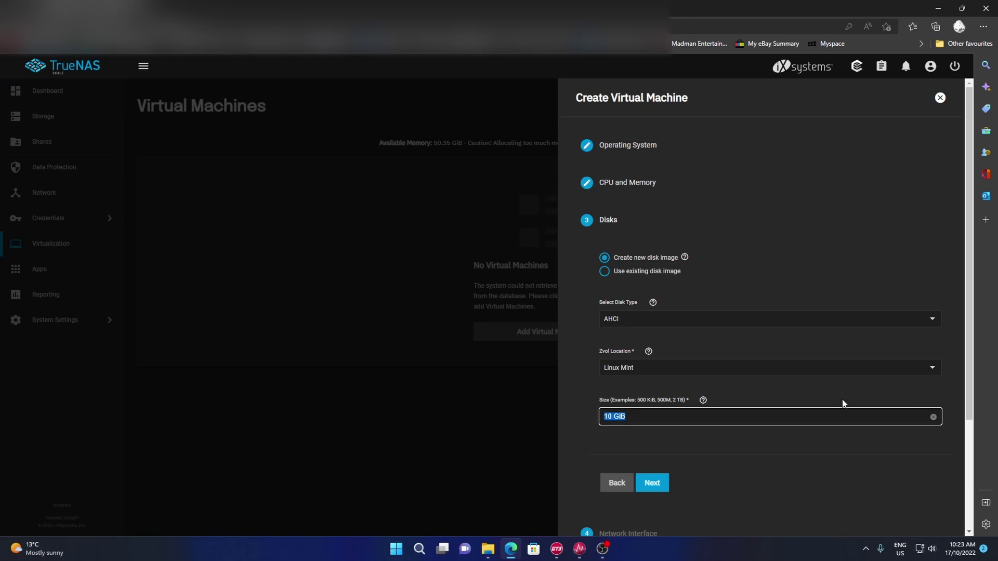
type("250gib")
left_click(758, 504)
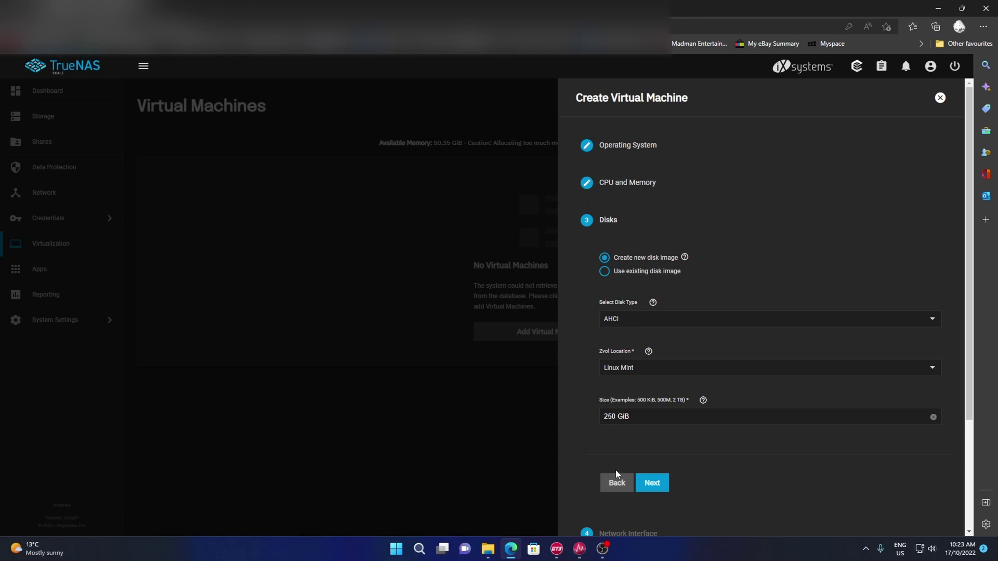
scroll(701, 460, "down", 3)
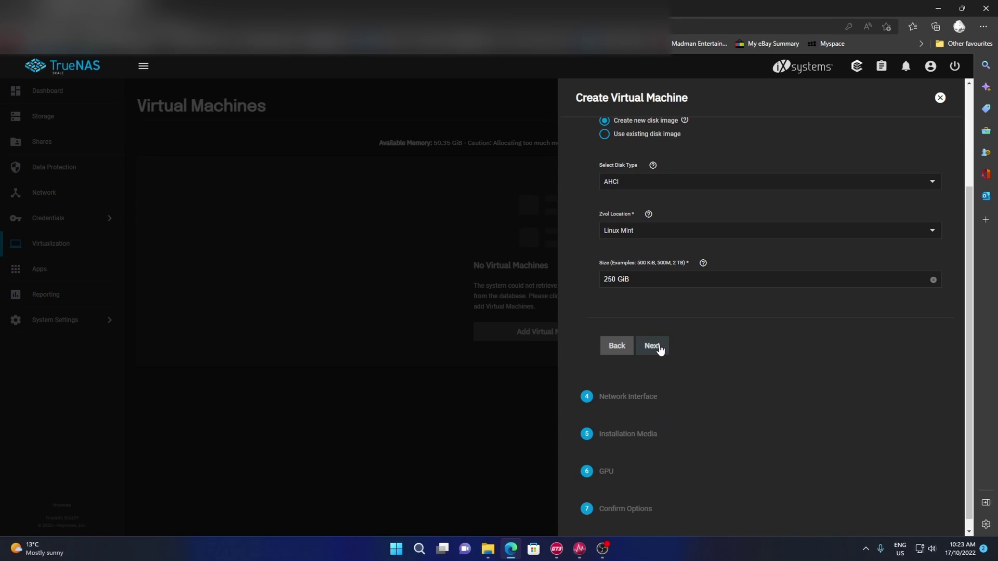
- Attach the VM's VirtIO network adapter to ens2f1
left_click(657, 346)
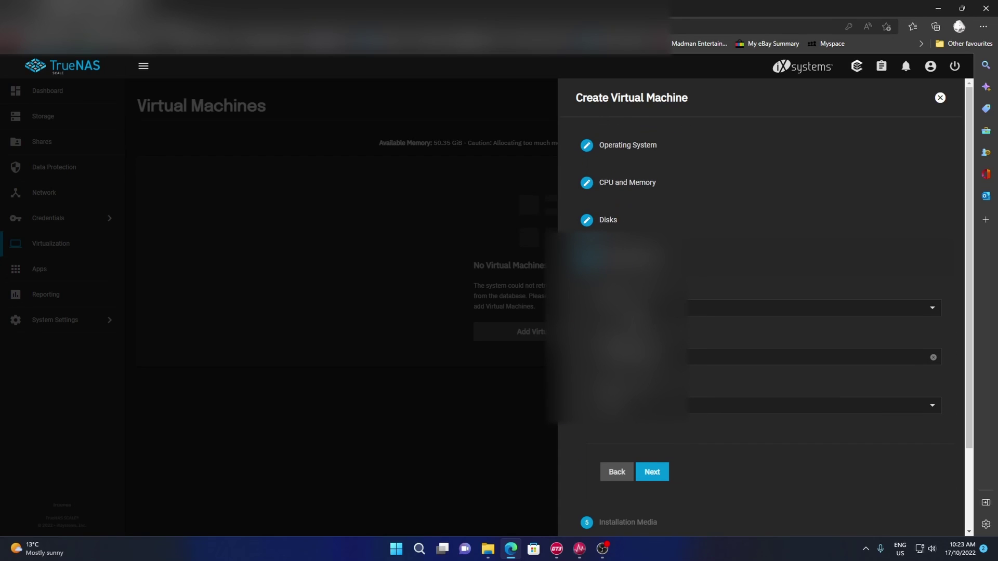
left_click(704, 406)
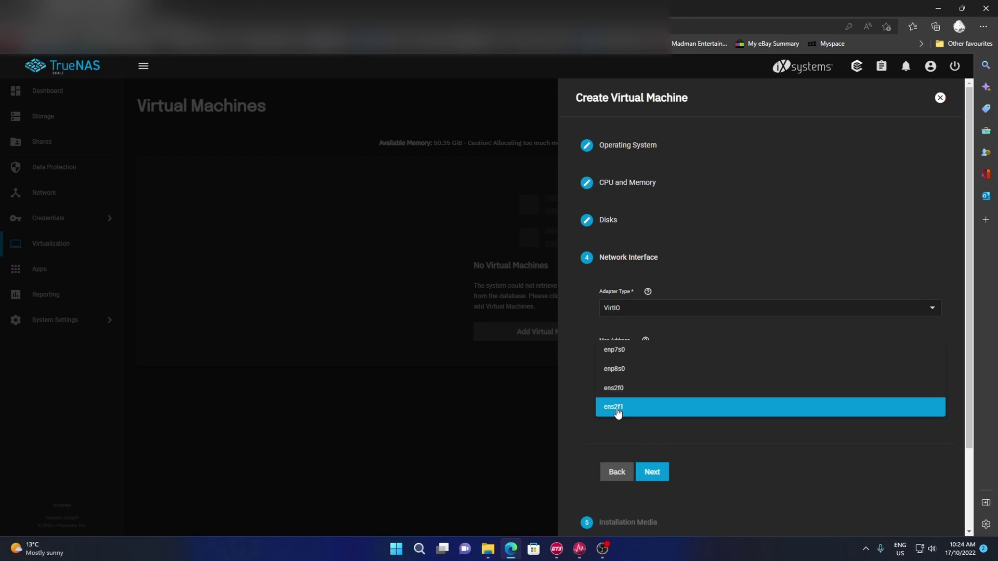
left_click(618, 413)
scroll(651, 408, "down", 1)
left_click(657, 404)
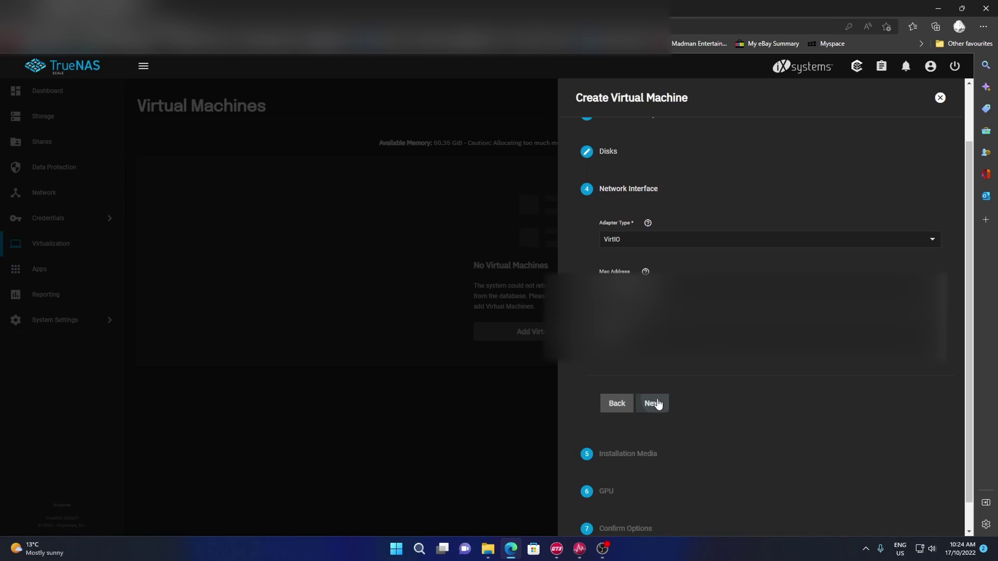
- Select /mnt/Works Drive/OS/linuxmint-21-mate-64bit.iso as the installation media
left_click(617, 321)
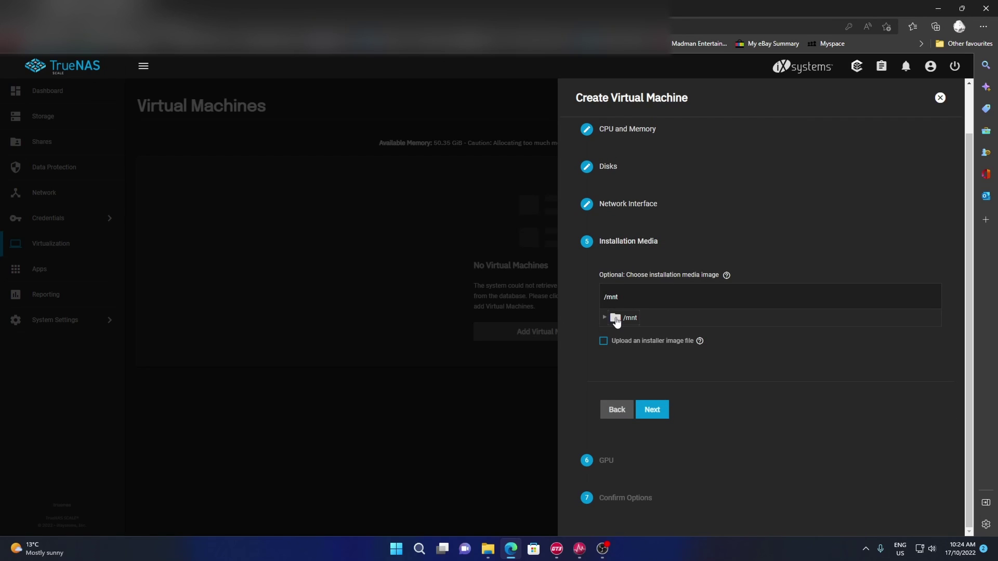
left_click(624, 338)
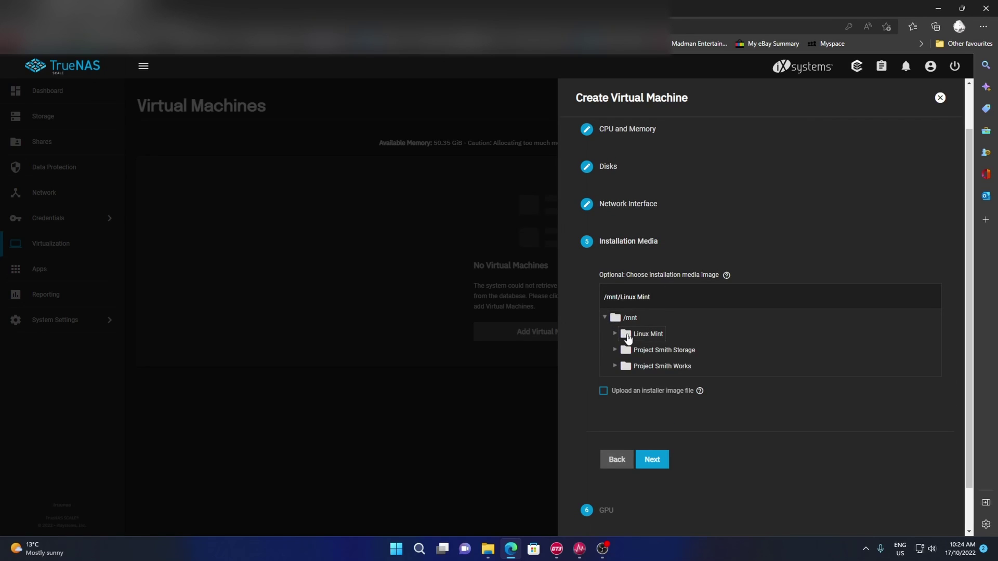
left_click(648, 370)
left_click(661, 382)
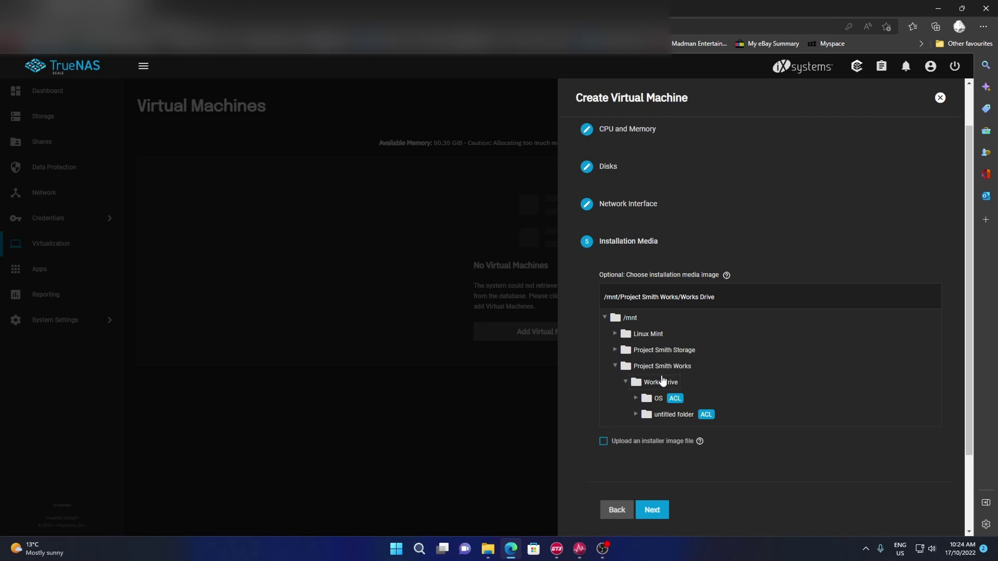
left_click(650, 400)
left_click(671, 416)
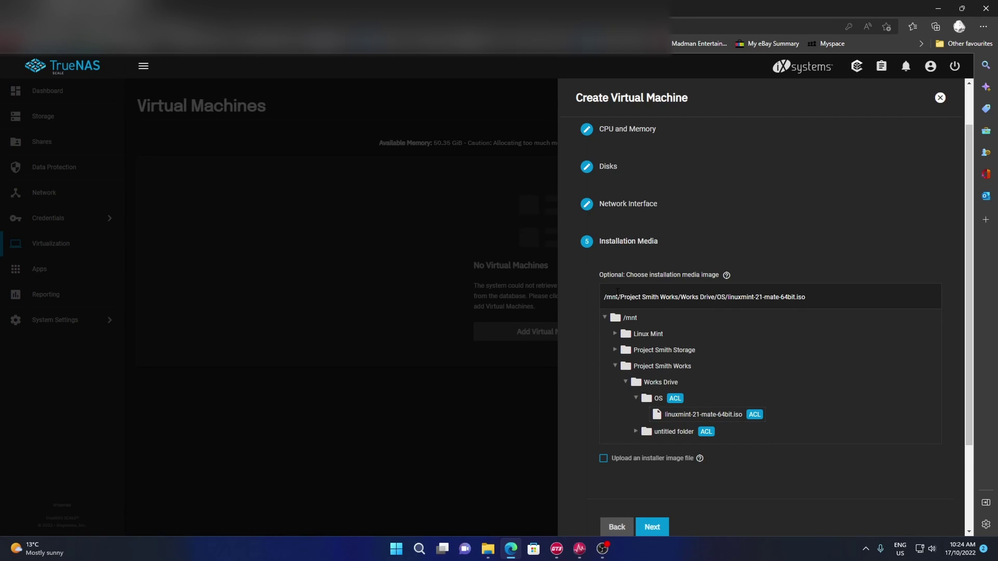
- Skip the GPU settings and save the Mint virtual machine
scroll(725, 462, "down", 3)
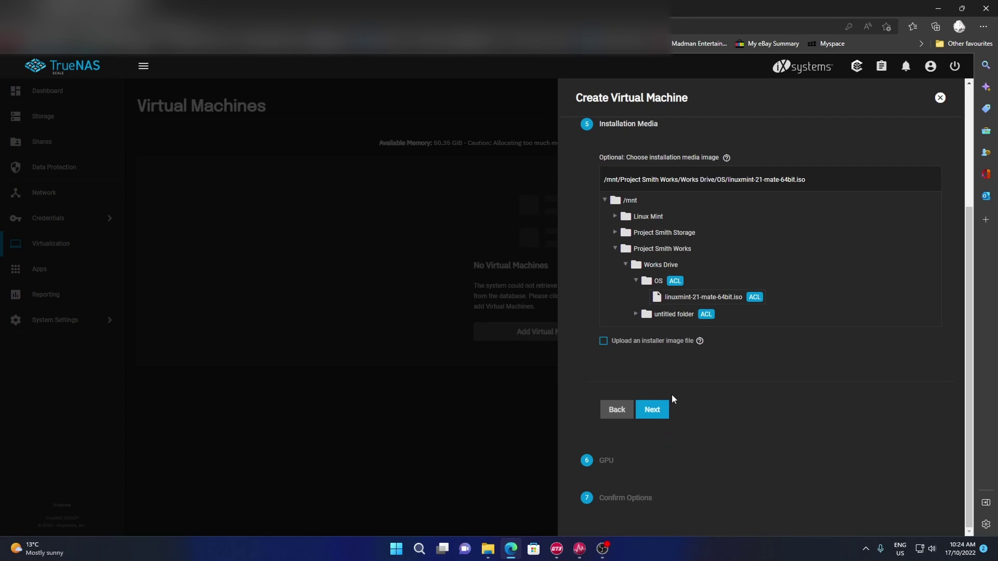
left_click(653, 411)
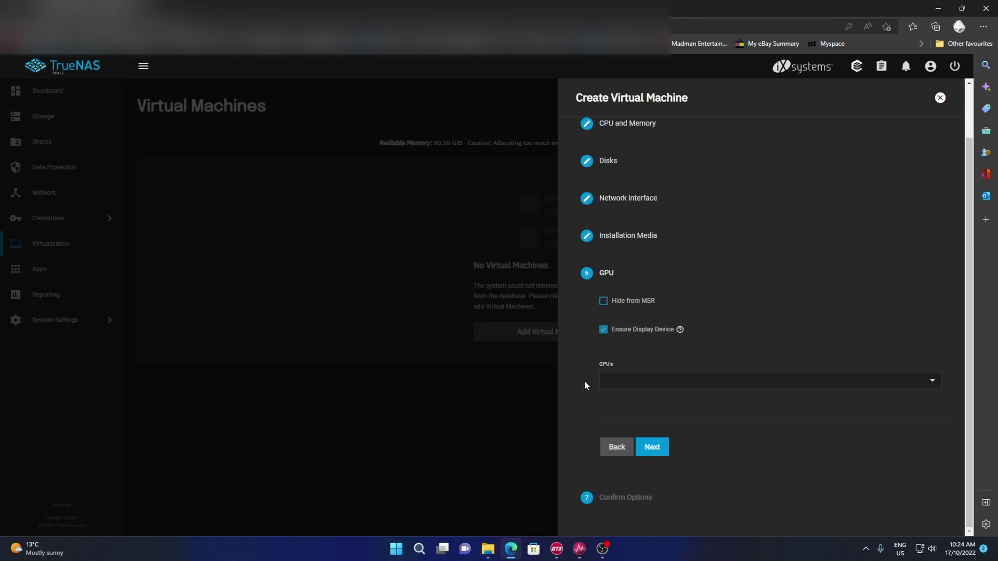
left_click(656, 450)
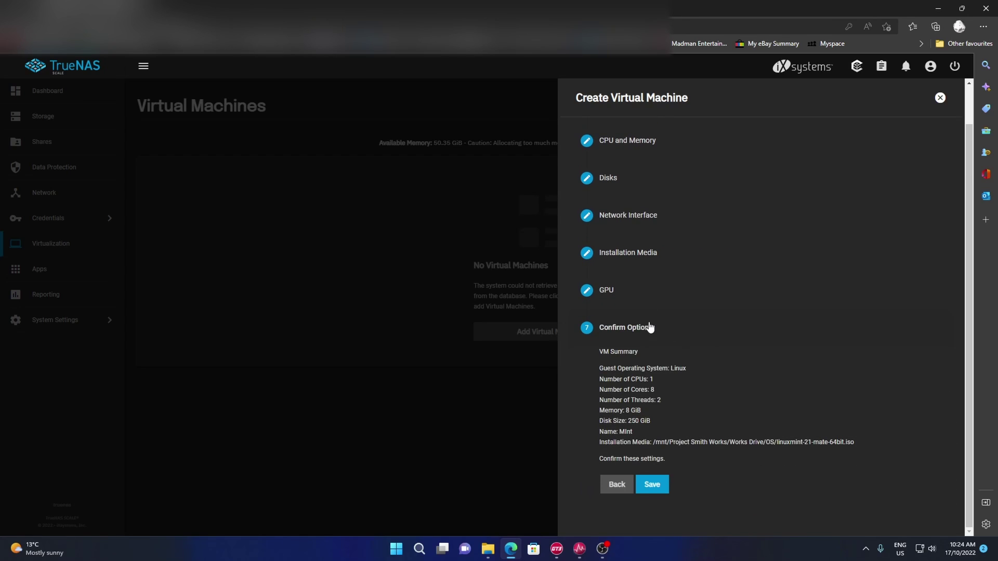
left_click(662, 486)
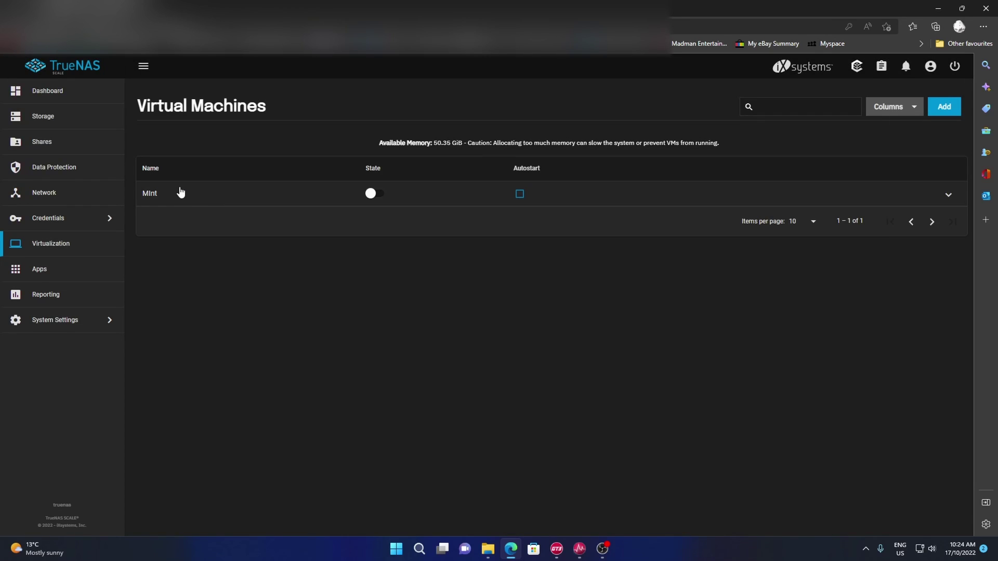
- Expand the Mint VM's row and start it
left_click(726, 197)
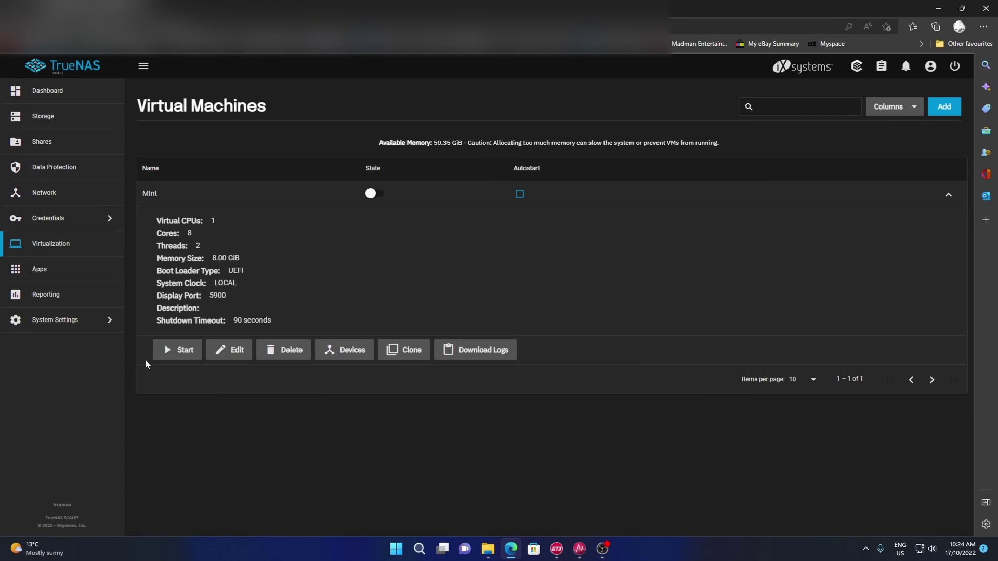
left_click(172, 352)
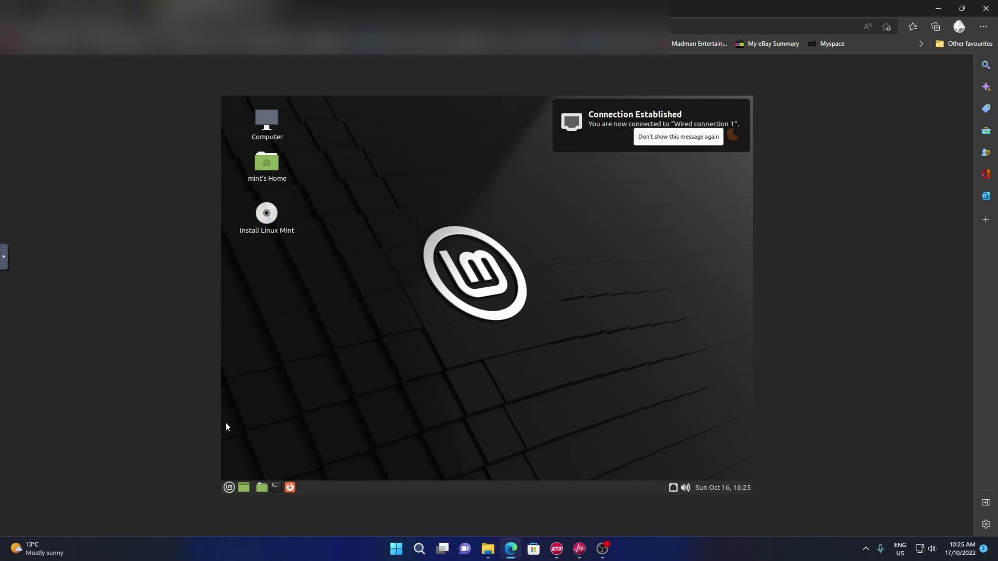
left_click(227, 492)
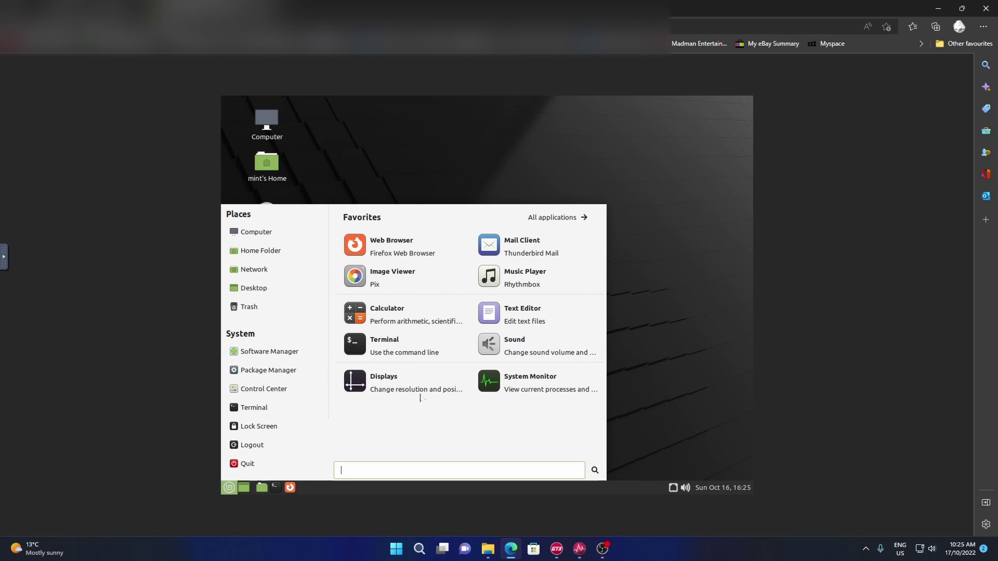
left_click(403, 388)
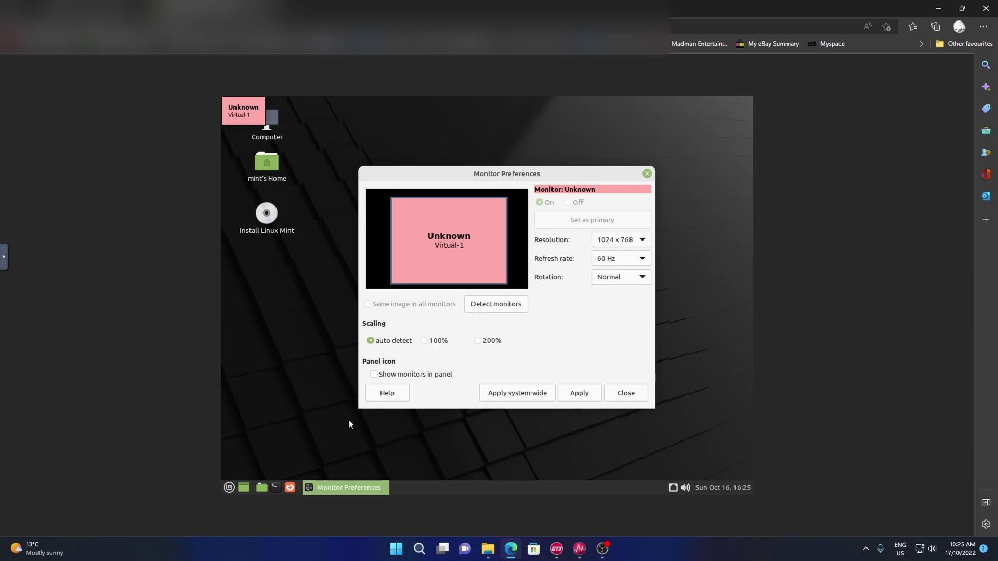
left_click(643, 242)
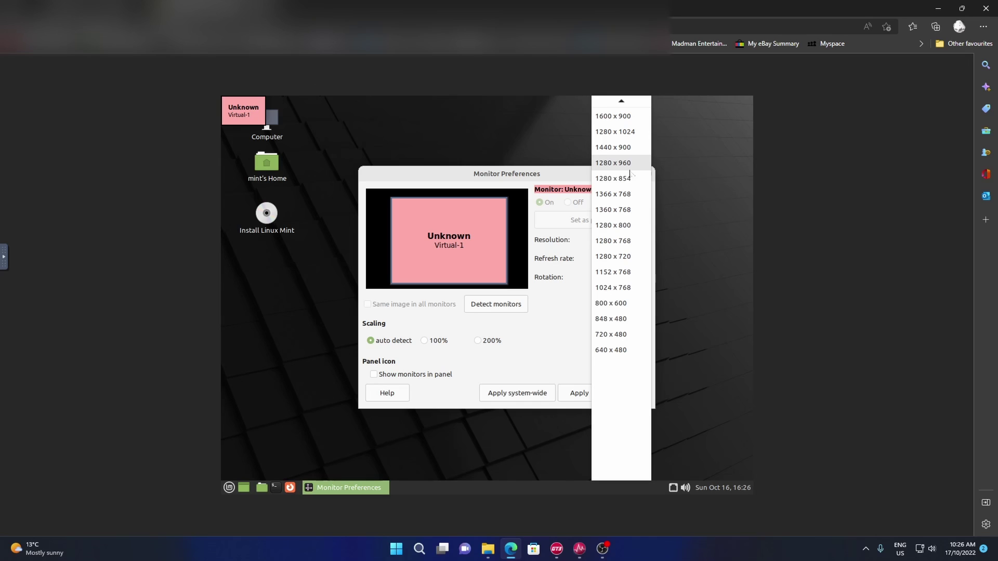
scroll(630, 175, "up", 5)
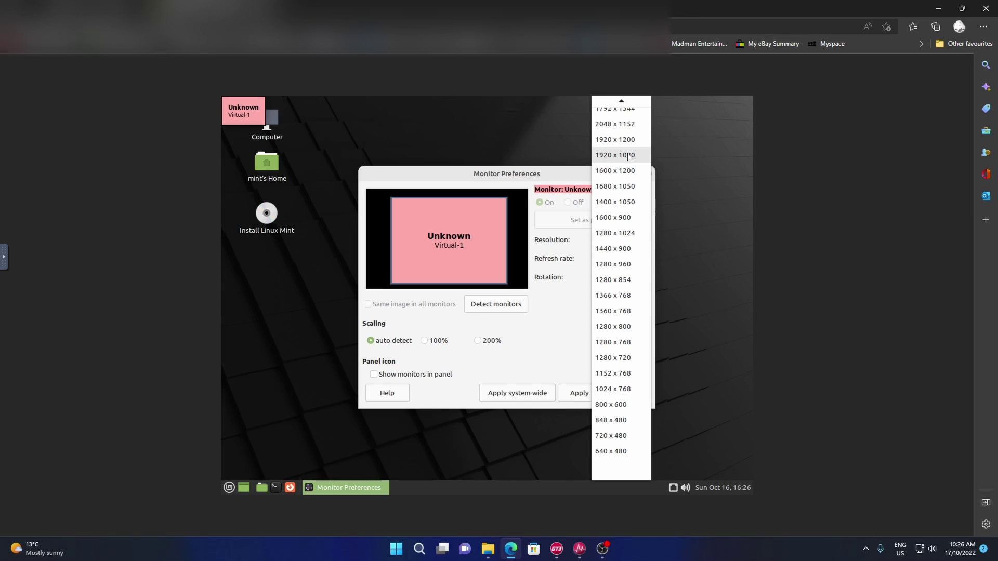
scroll(632, 197, "up", 3)
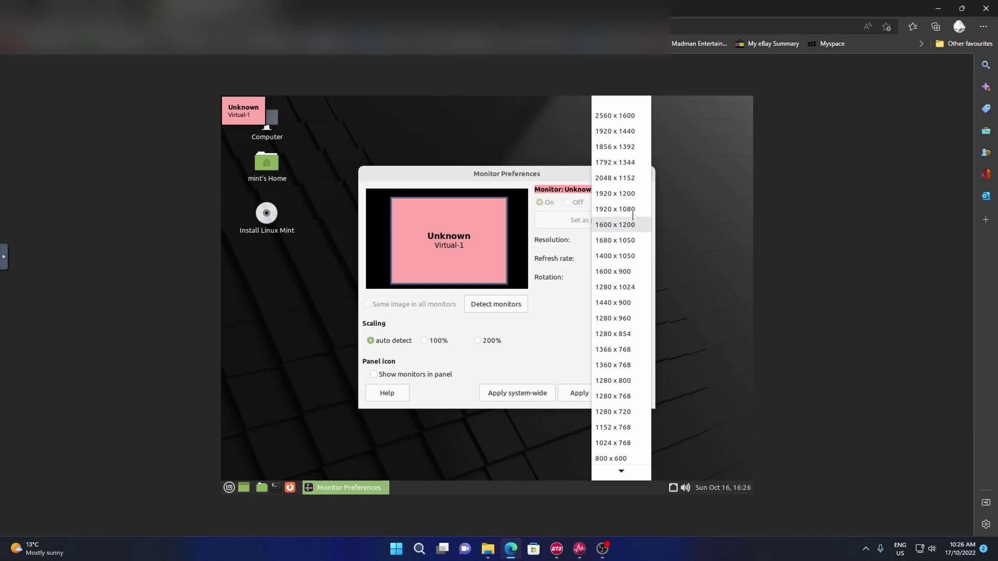
left_click(250, 331)
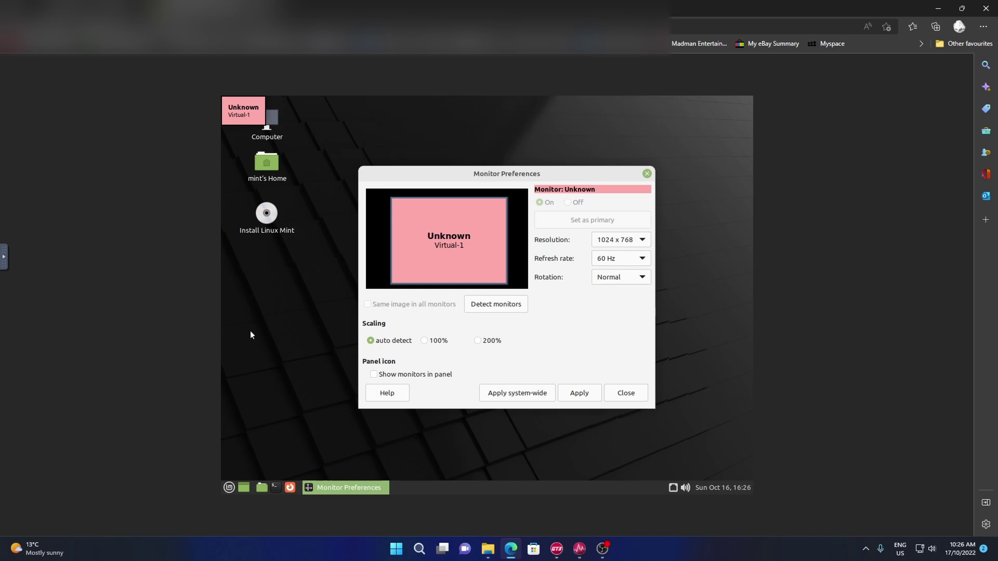
left_click(647, 174)
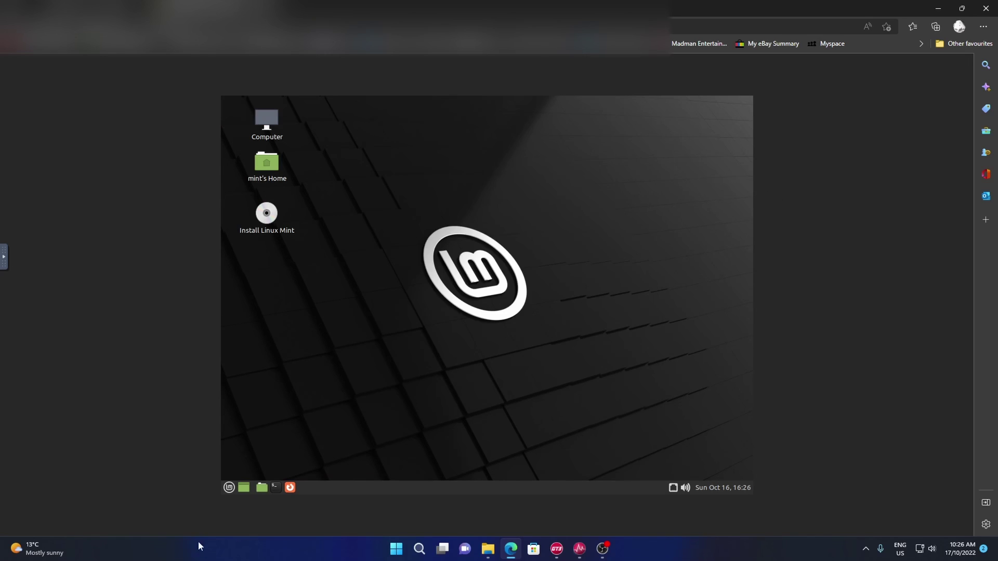
left_click(234, 486)
left_click(499, 384)
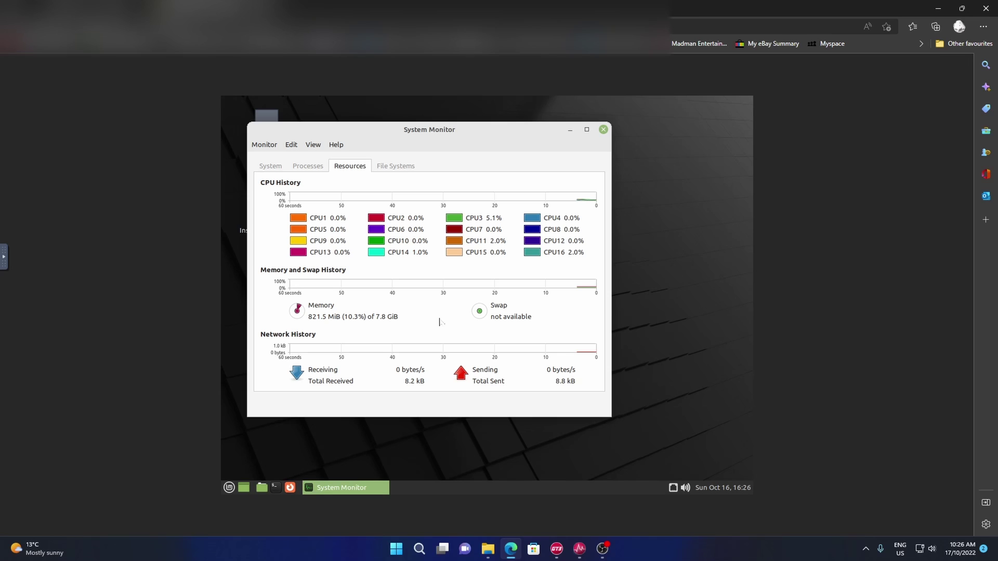
left_click(603, 129)
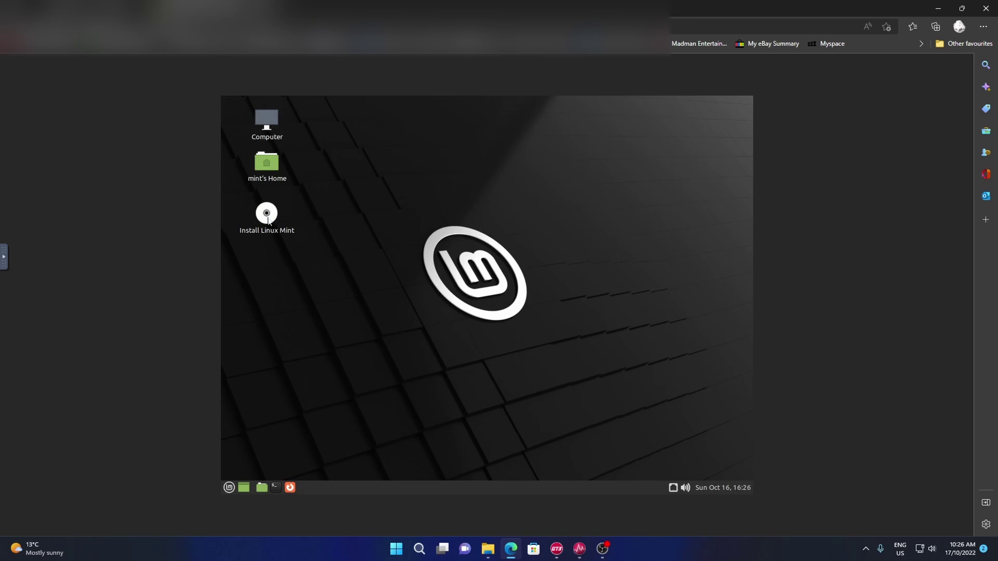
- Launch the Linux Mint installer with English (Australian) keyboard and multimedia codecs
double_click(267, 217)
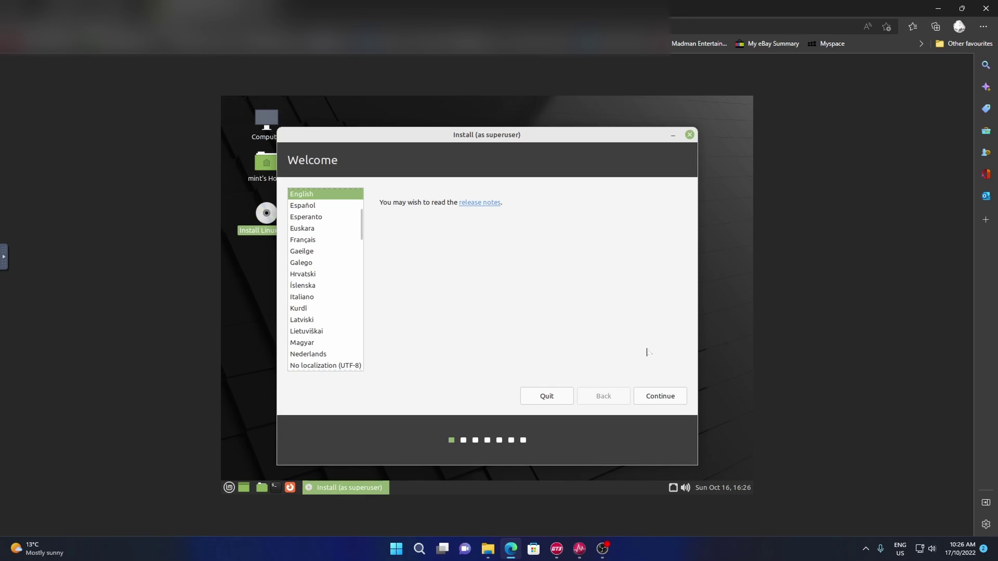
left_click(659, 396)
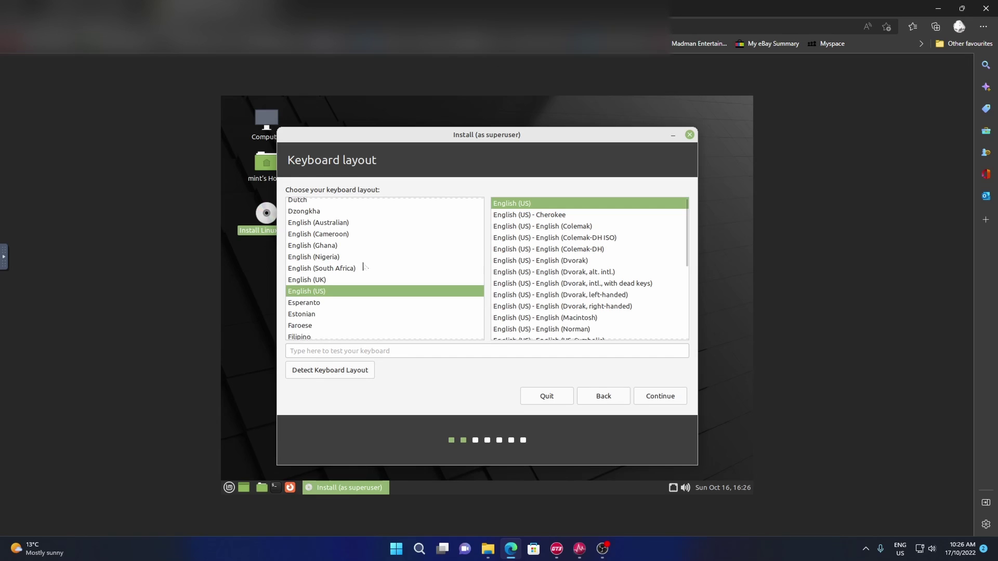
scroll(364, 265, "up", 1)
left_click(329, 248)
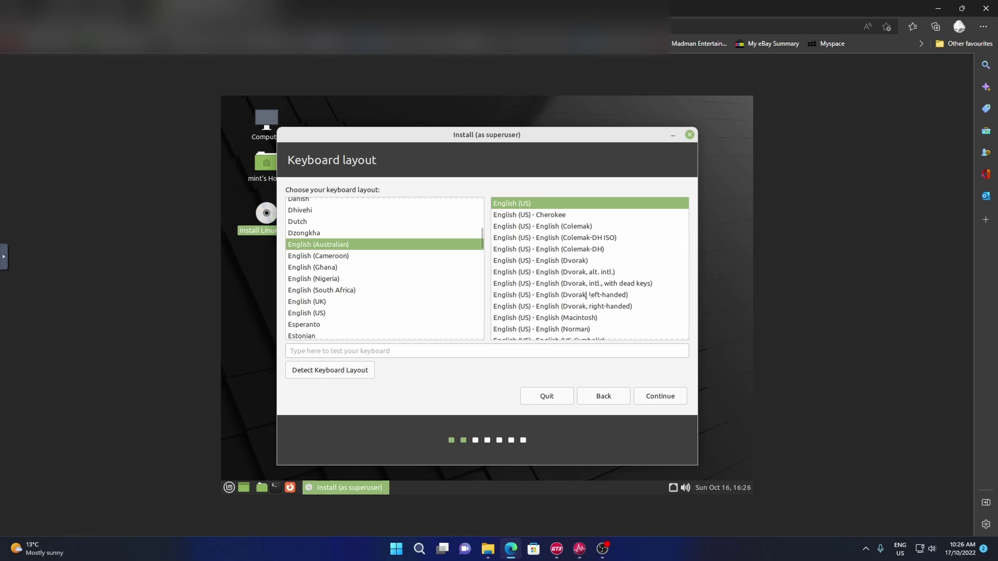
left_click(682, 399)
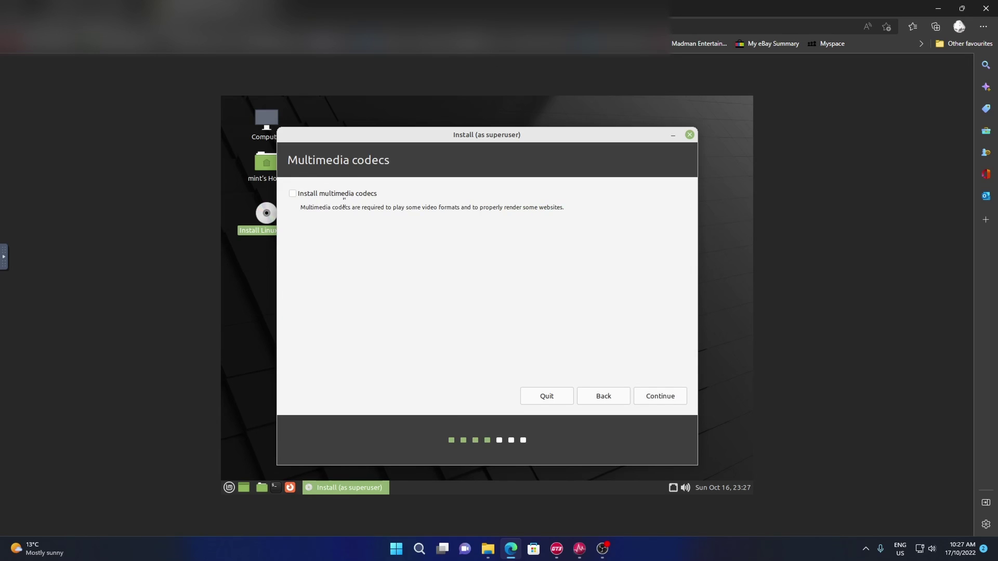
left_click(293, 195)
left_click(667, 397)
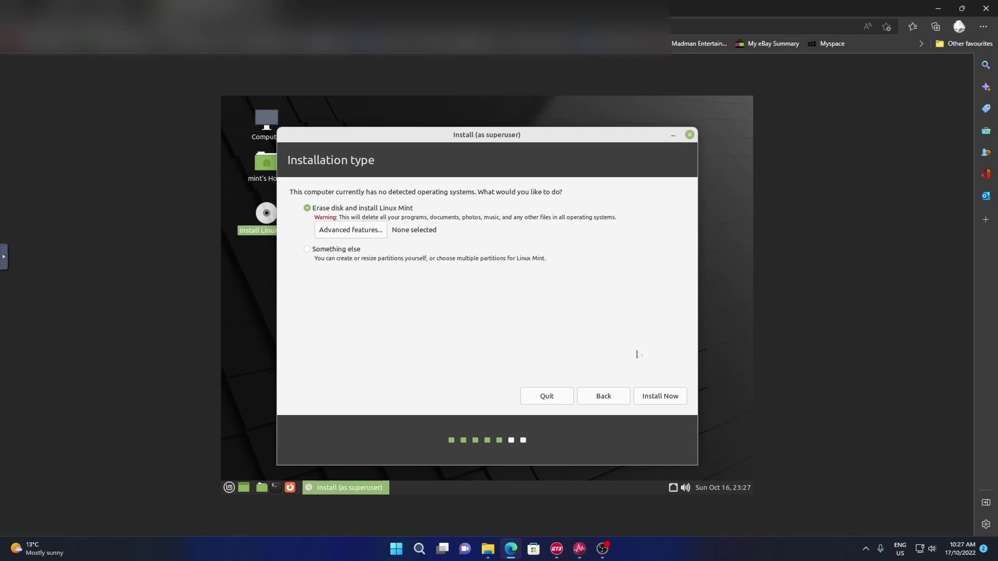
- Erase the whole disk for the install and set the time zone to Melbourne
left_click(669, 397)
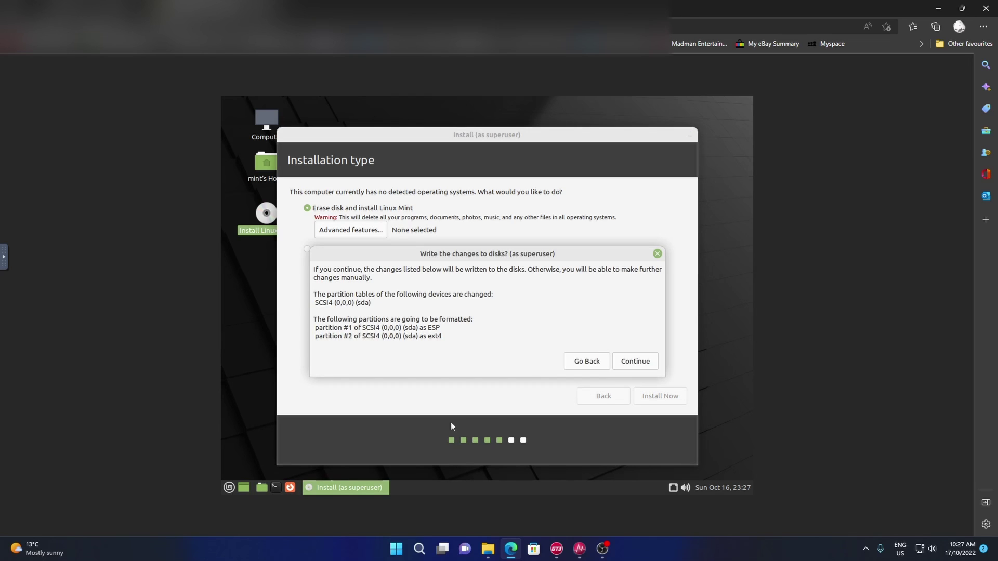
left_click(648, 361)
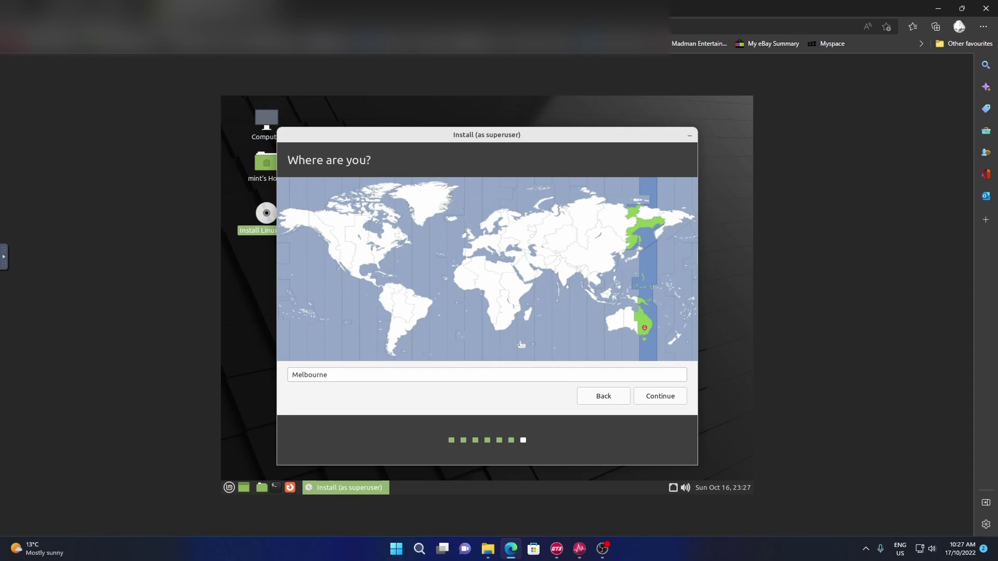
left_click(660, 397)
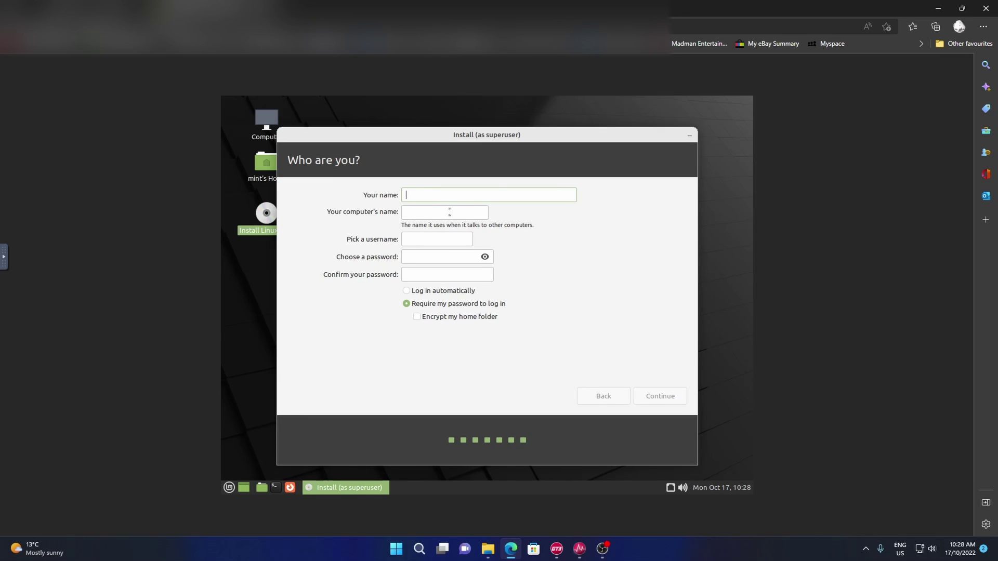
- Enter the user's full name and replace the auto-filled computer name with a new one
type("John Smith")
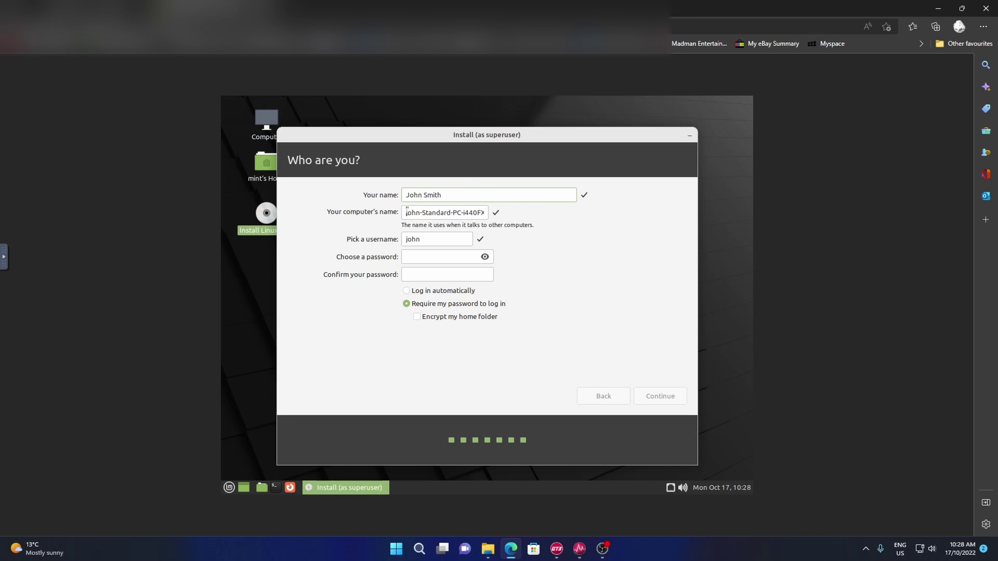
left_click_drag(407, 210, 526, 212)
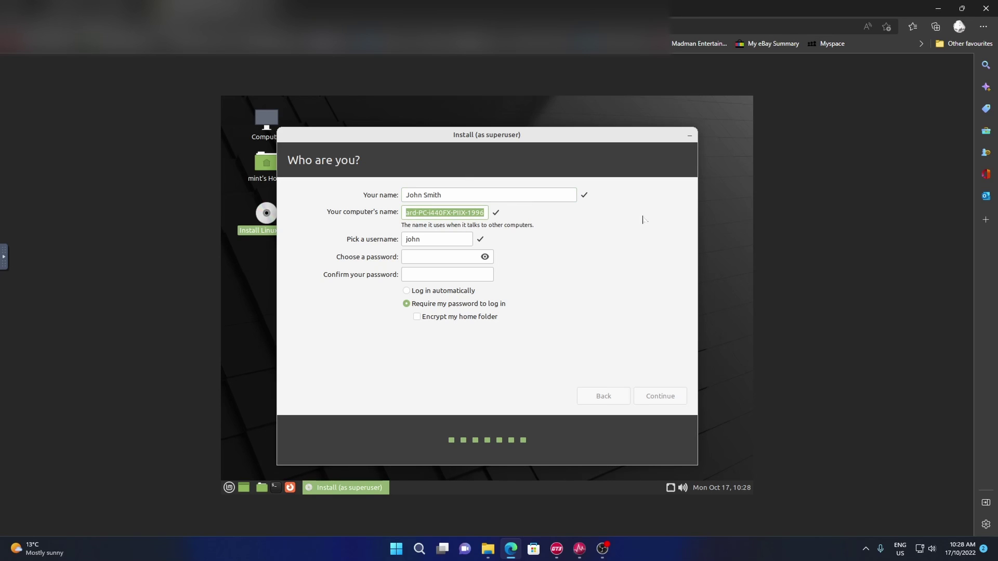
type("Pro")
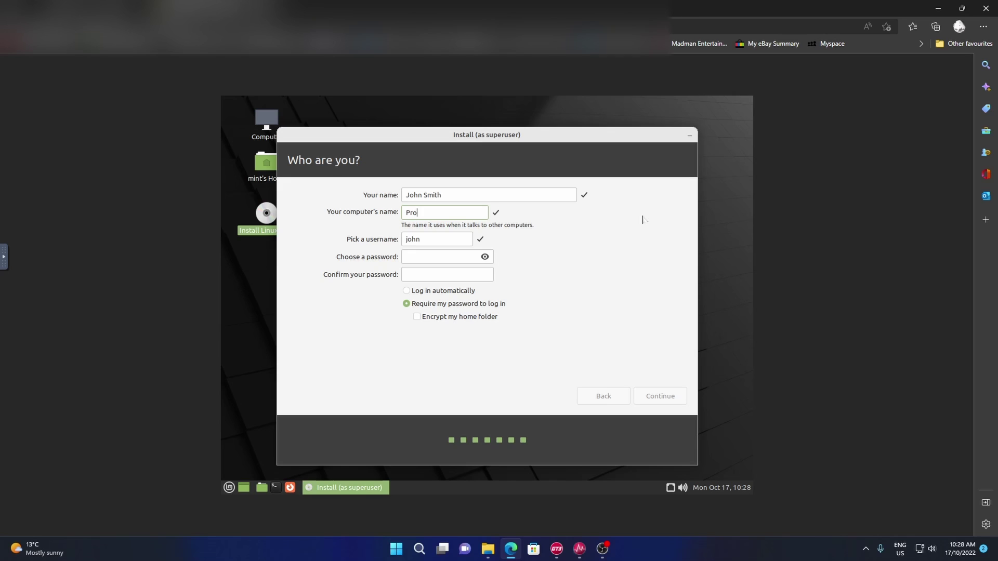
type("SmithVM")
- Set an all-lower-case username, enter matching passwords and choose automatic login
key("Tab")
type("ProSmith")
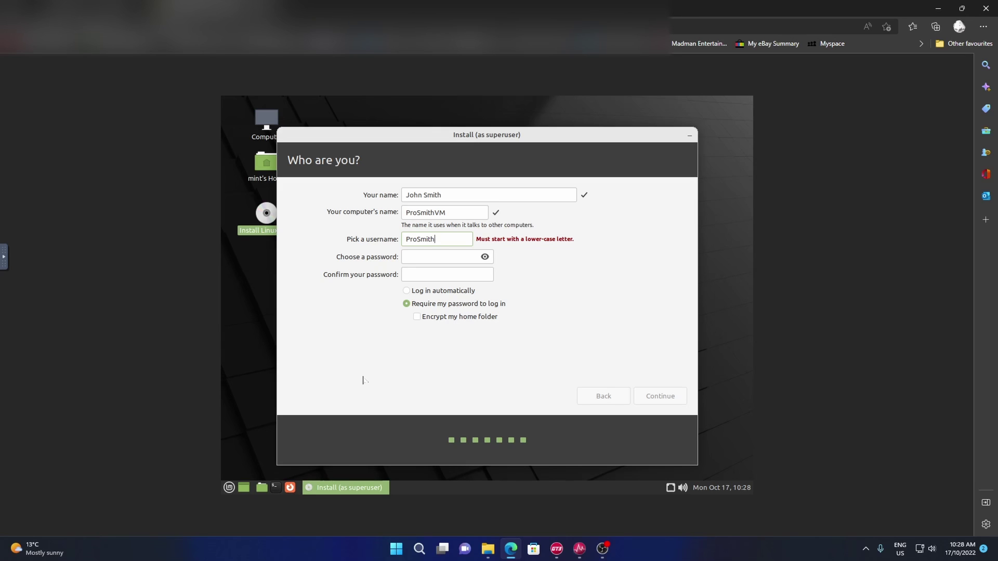
key("BackSpace")
key("BackSpace")
type("os")
key("BackSpace")
type("p●●●")
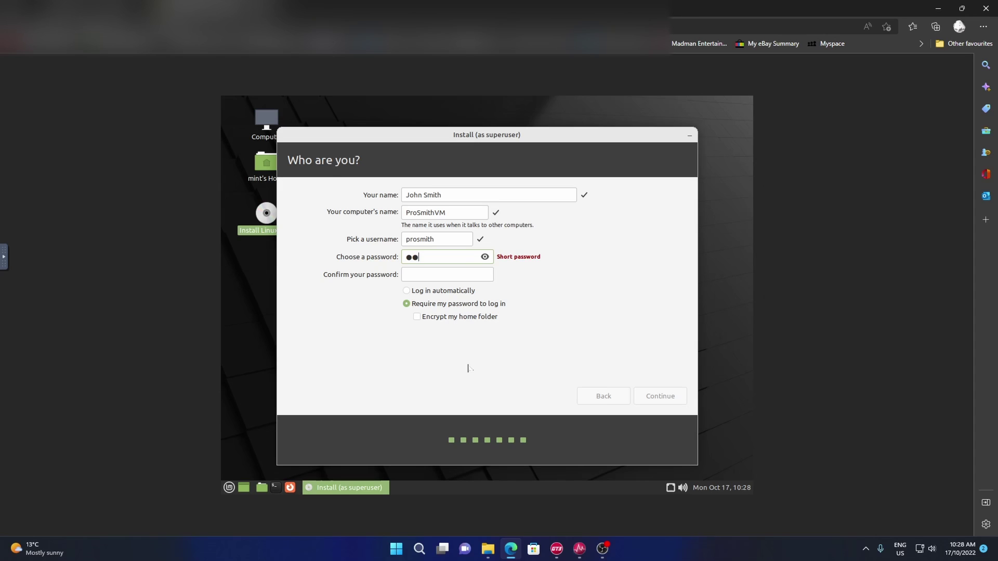
type("●●●●●●")
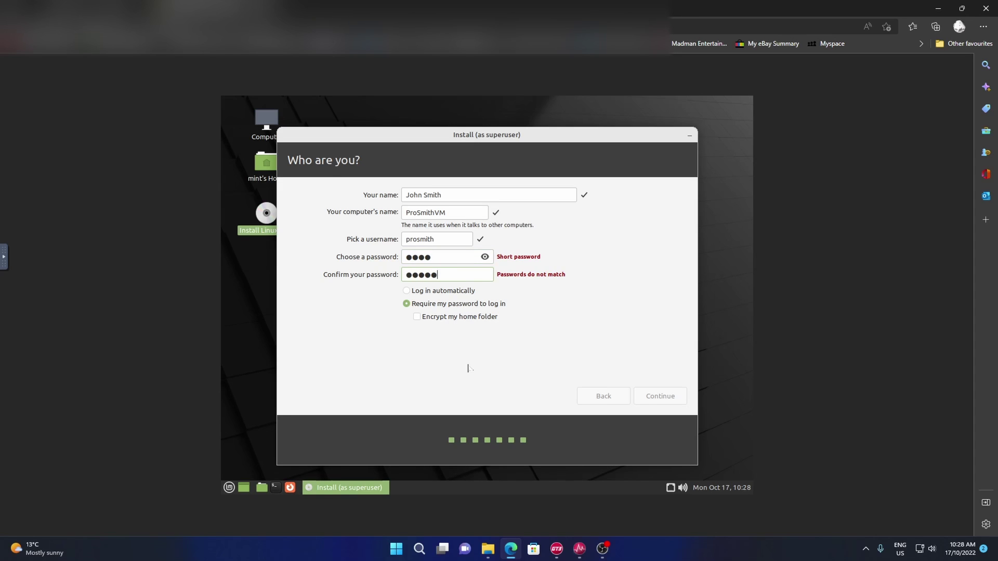
key("BackSpace")
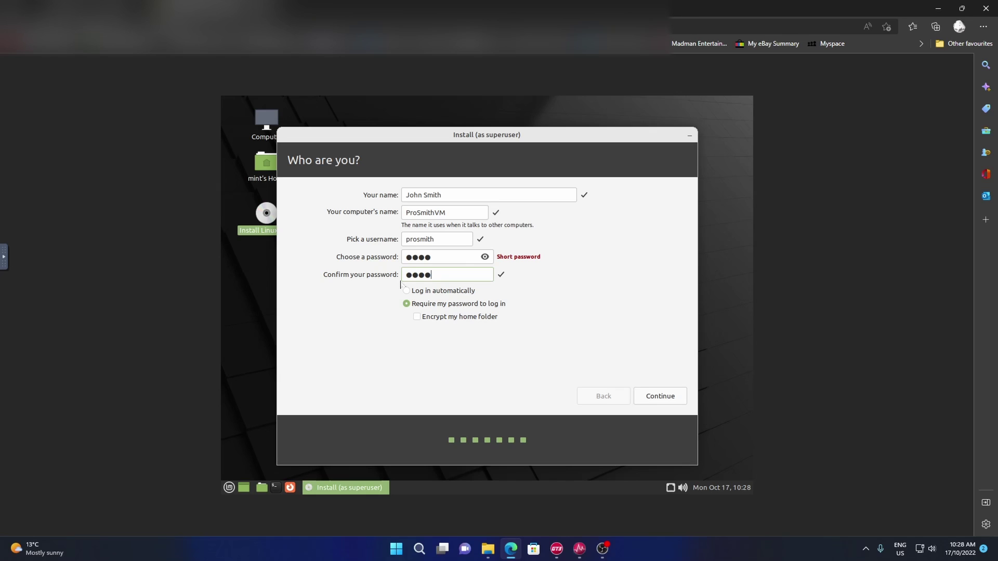
left_click(411, 294)
- Start installing Linux Mint, dismiss the Installation Complete notice, and quit the live session
left_click(666, 401)
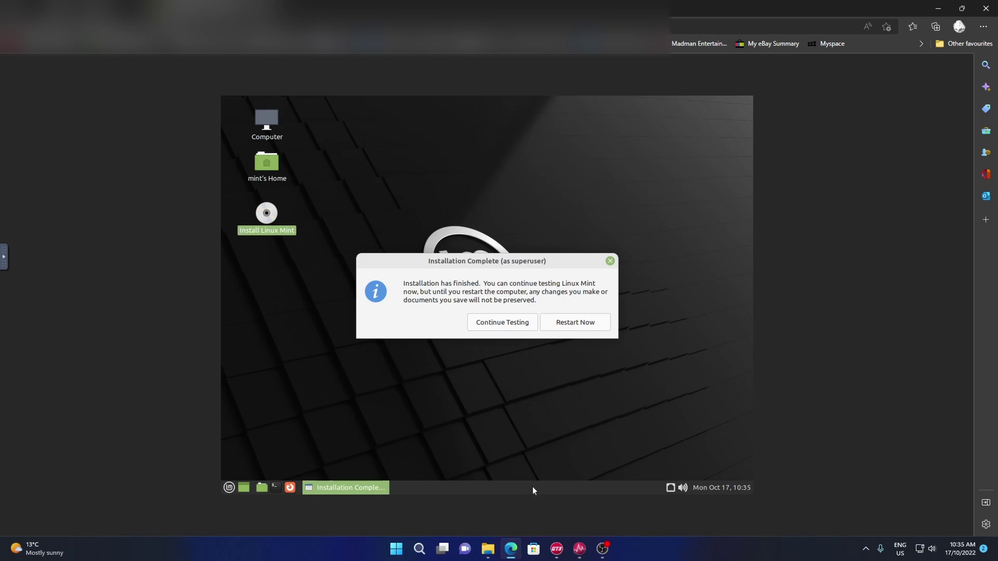
left_click(611, 261)
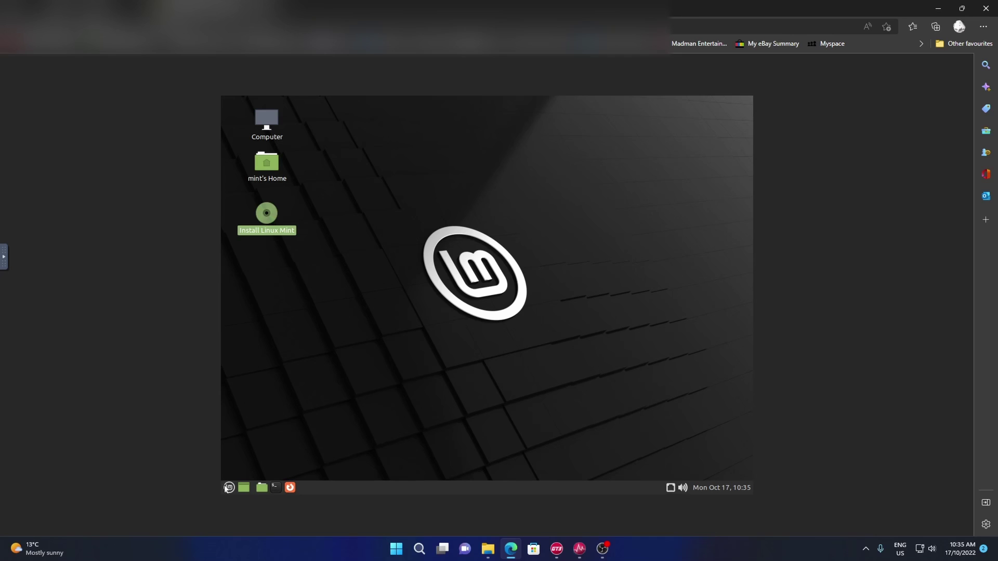
left_click(227, 488)
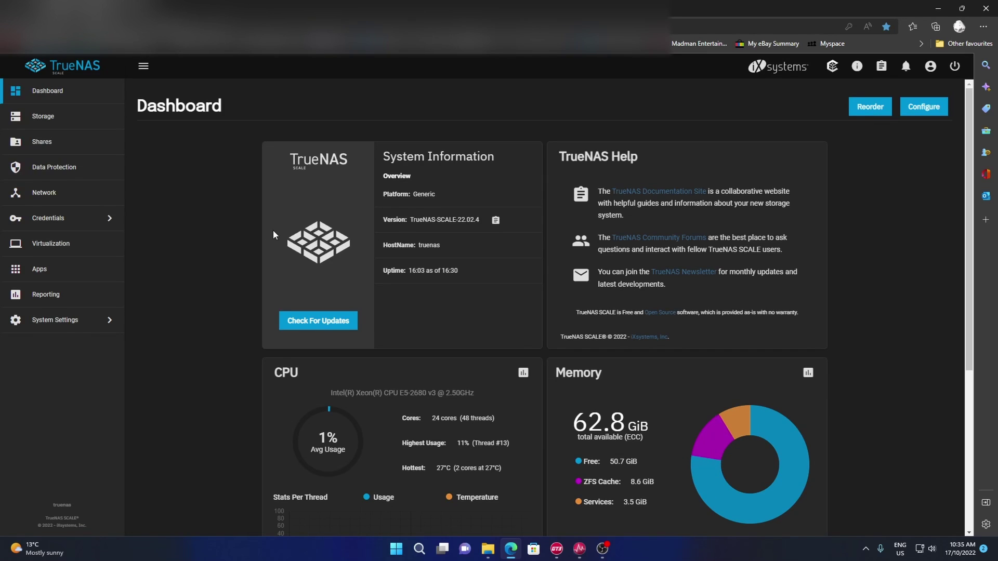
- Delete the CDROM installer device from the Mint VM's device list
left_click(72, 241)
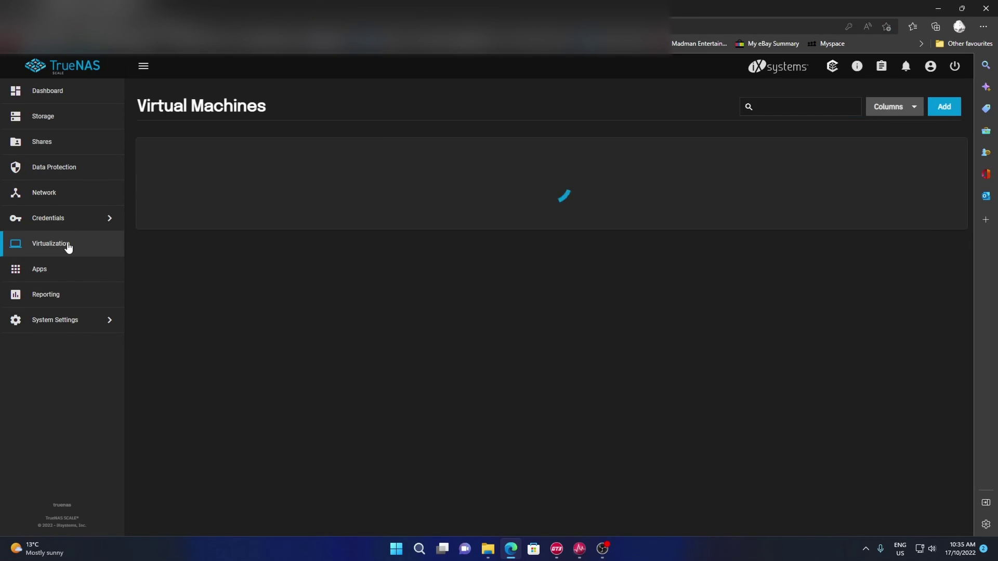
left_click(948, 195)
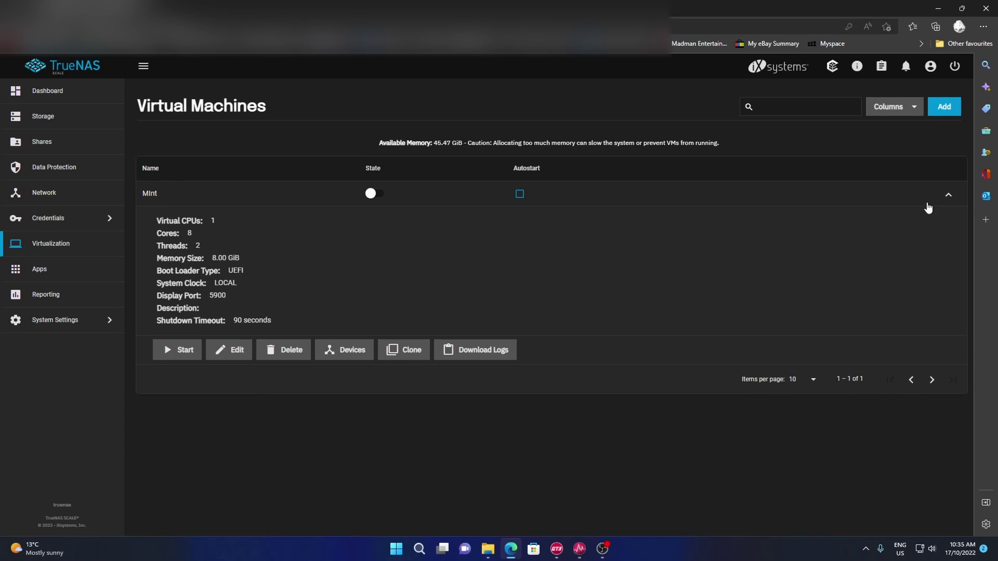
left_click(343, 359)
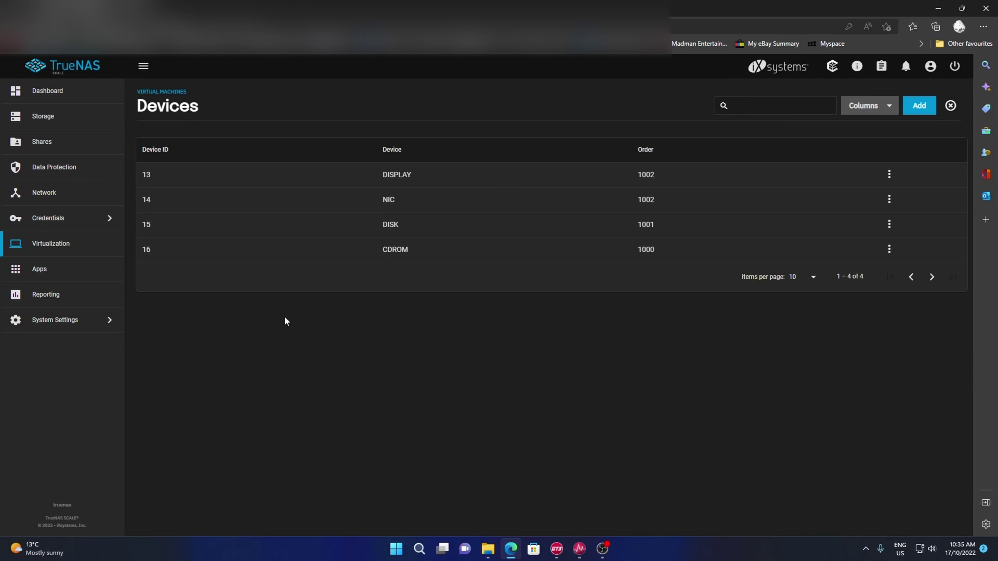
left_click(889, 249)
left_click(863, 266)
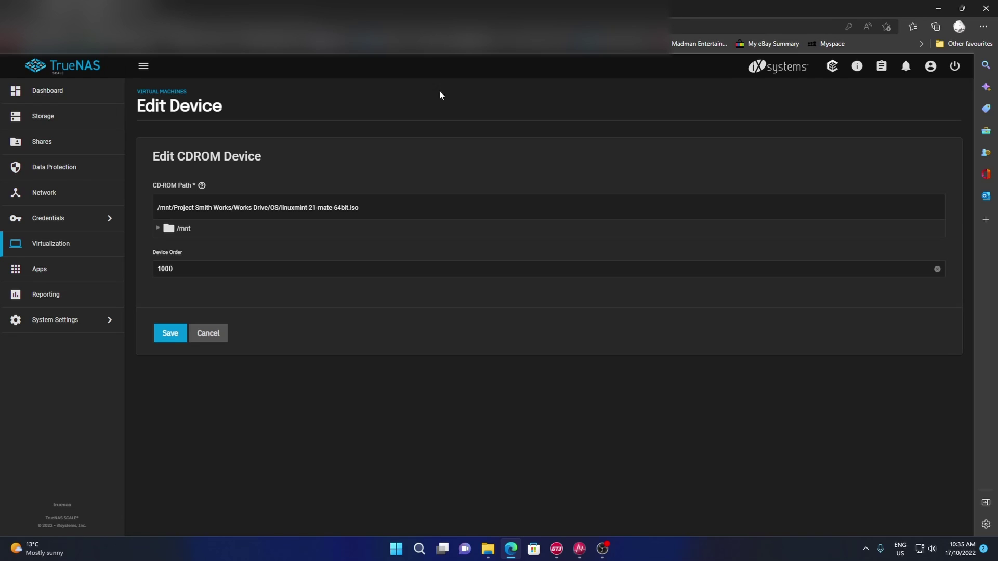
left_click(211, 333)
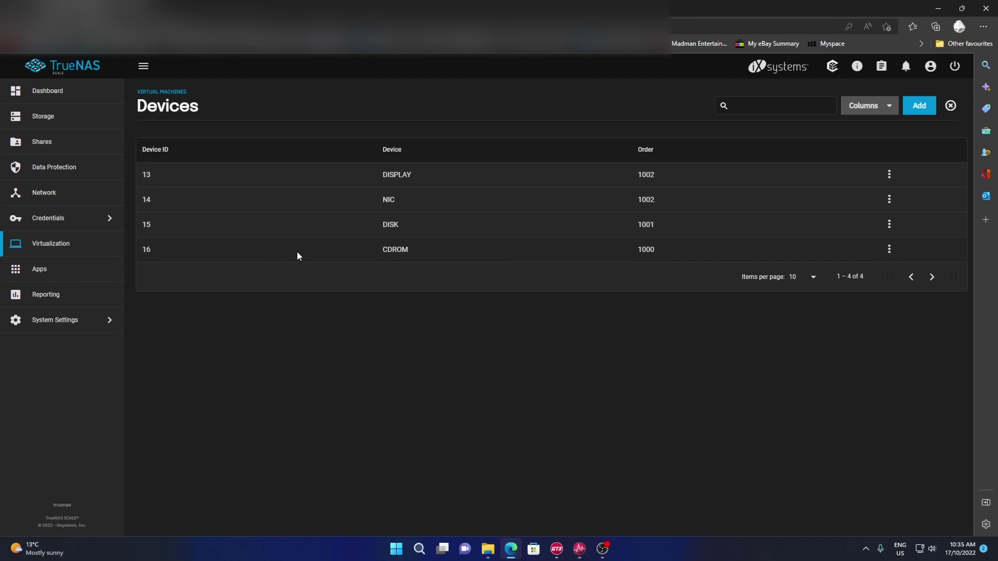
left_click(889, 249)
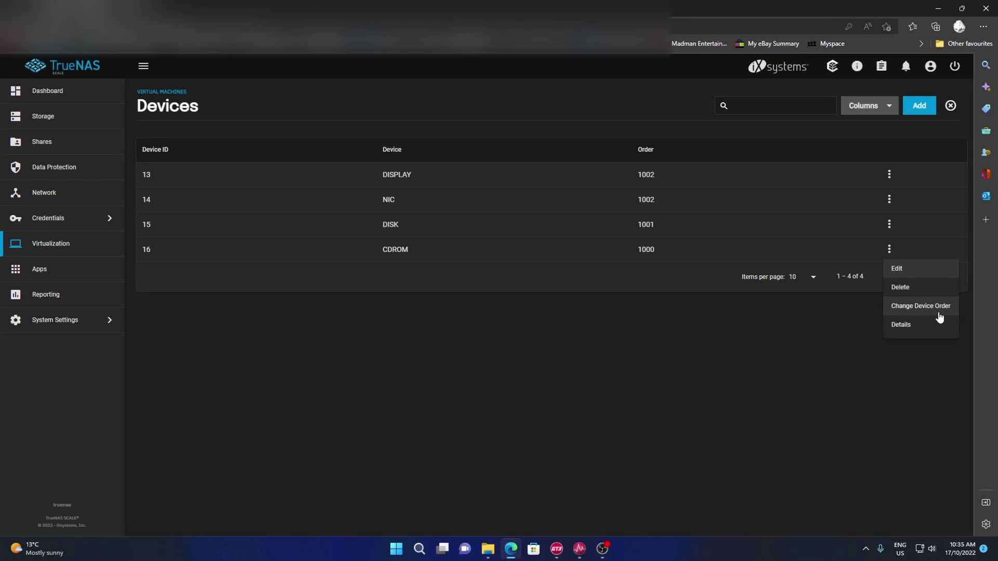
left_click(923, 288)
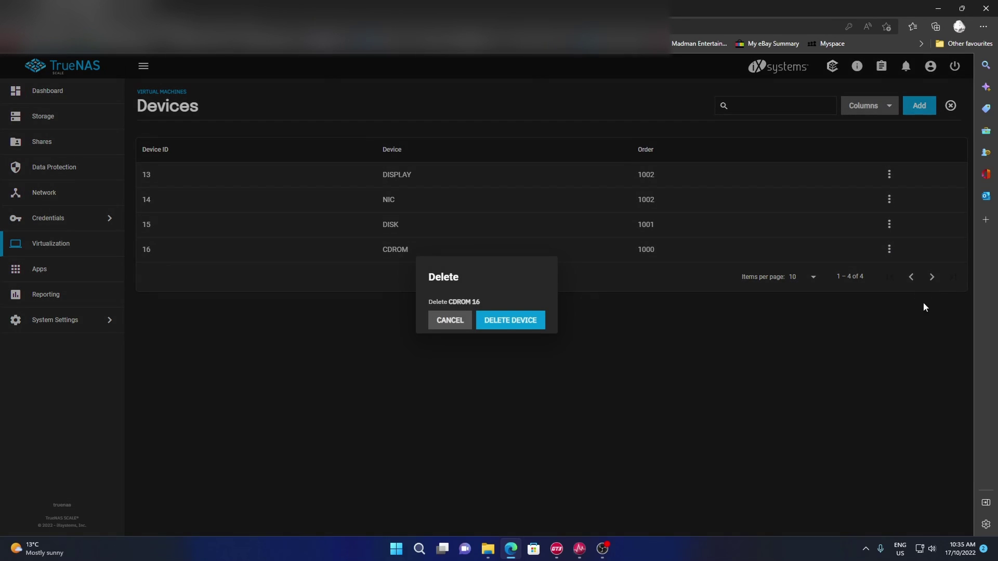
left_click(535, 328)
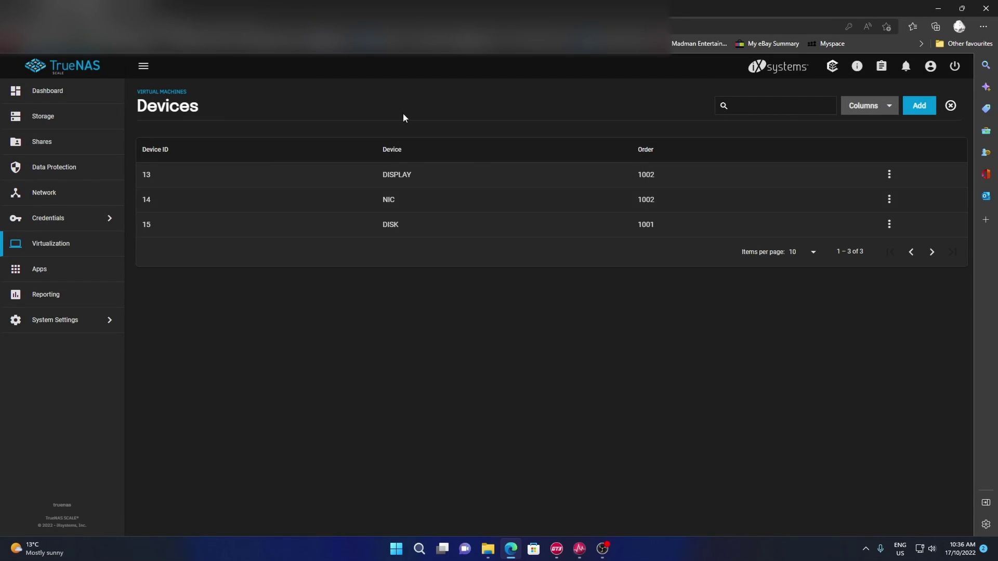
- Start the Mint virtual machine from the Virtualization list
left_click(67, 248)
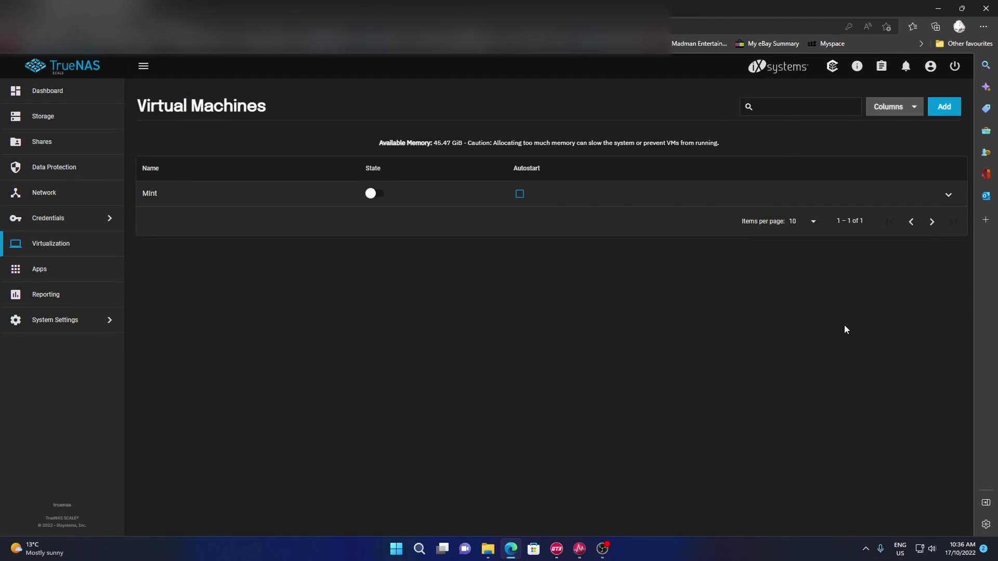
left_click(947, 197)
left_click(178, 351)
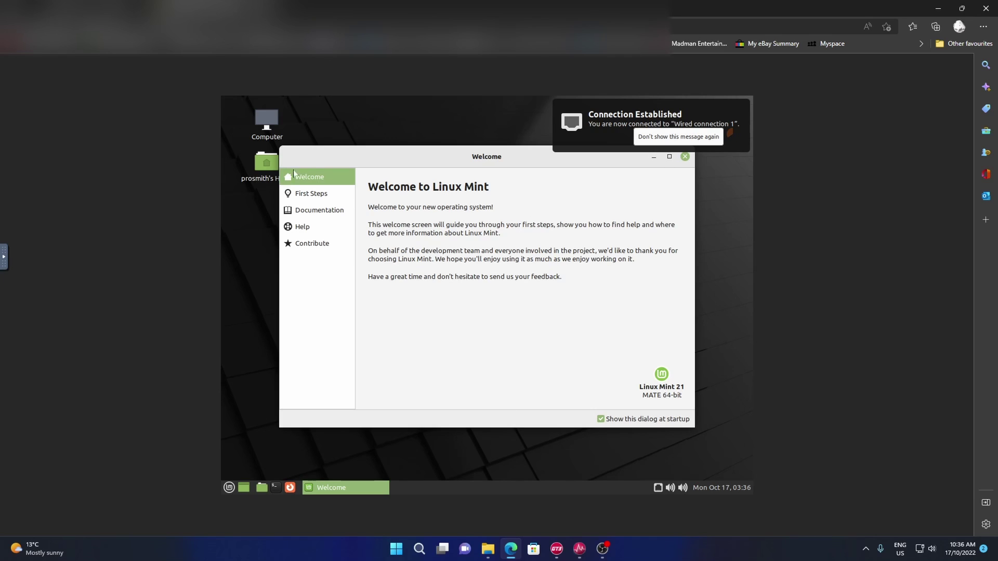
- Launch Update Manager from the Welcome screen's First Steps page
left_click(322, 197)
scroll(451, 304, "down", 2)
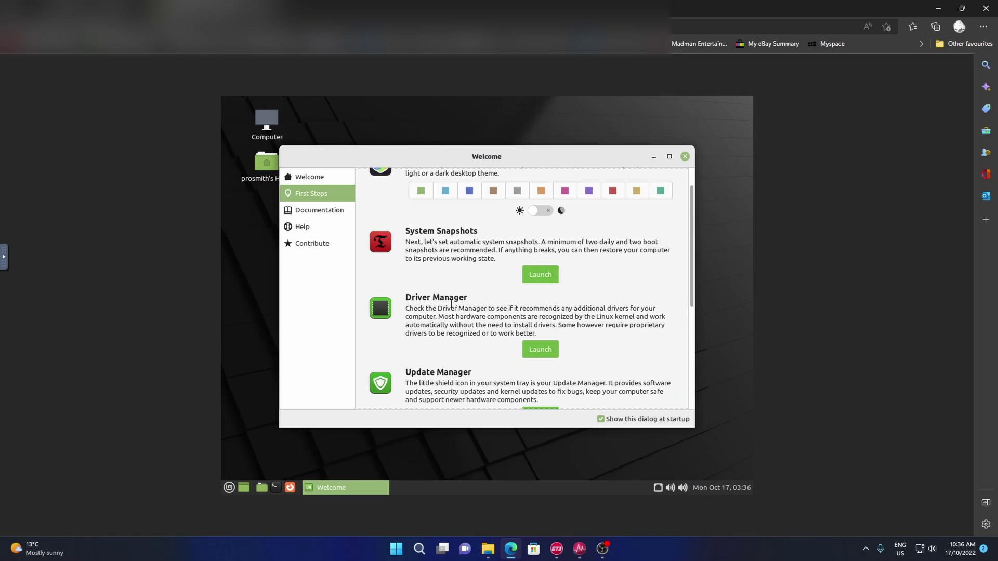
scroll(409, 297, "down", 4)
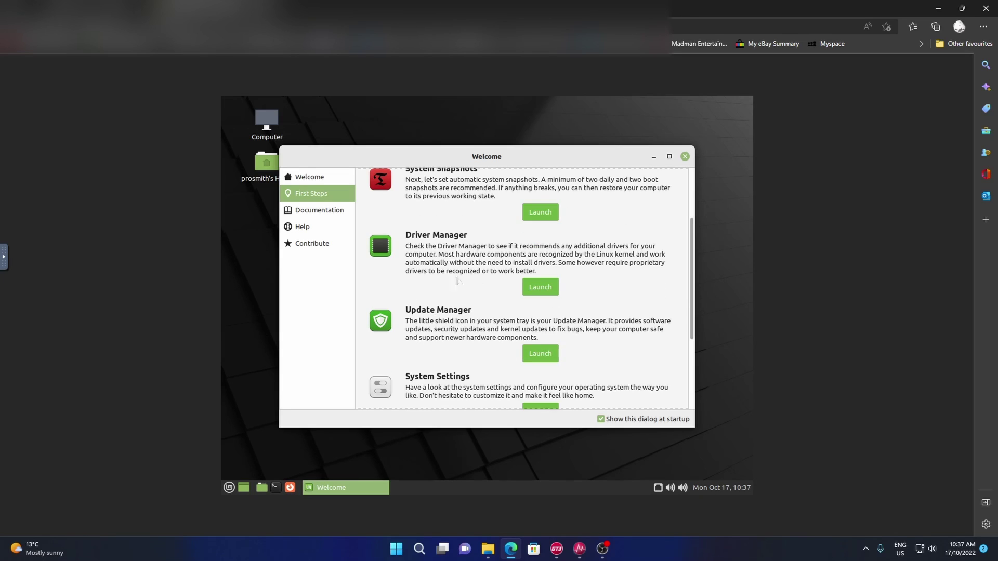
left_click(544, 355)
left_click(564, 450)
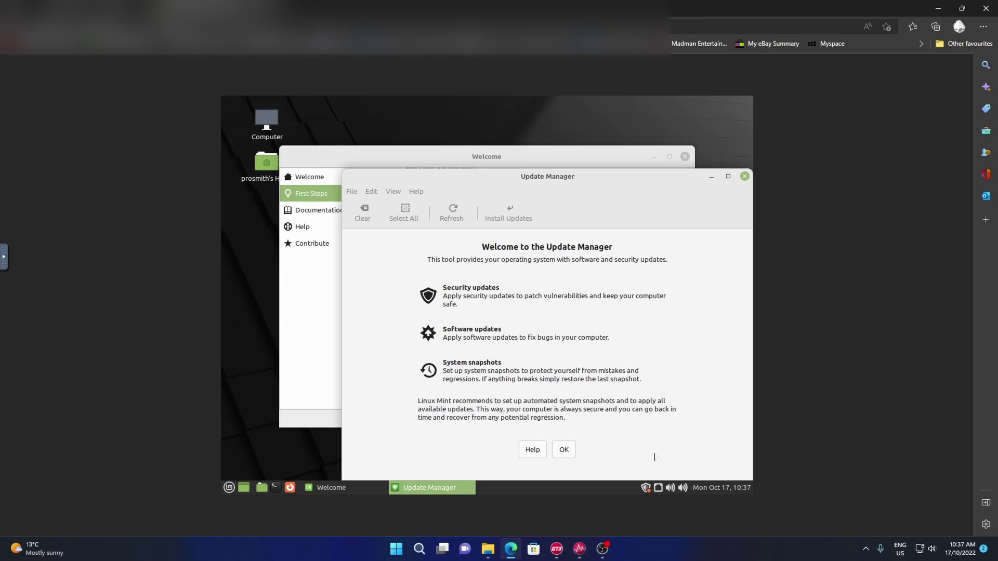
- Apply the new Update Manager version with the admin password, then browse the 96 listed updates
left_click(564, 450)
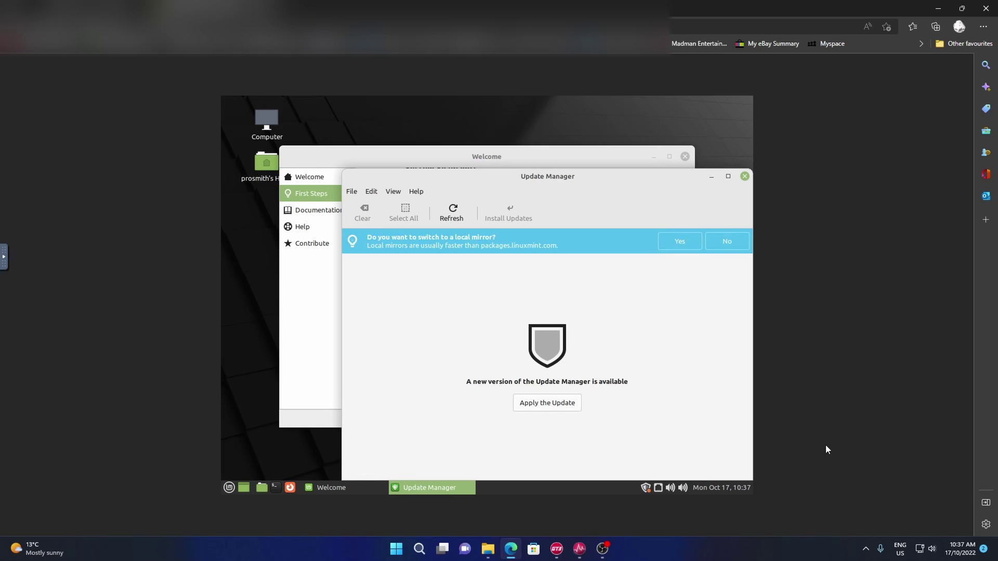
left_click(559, 405)
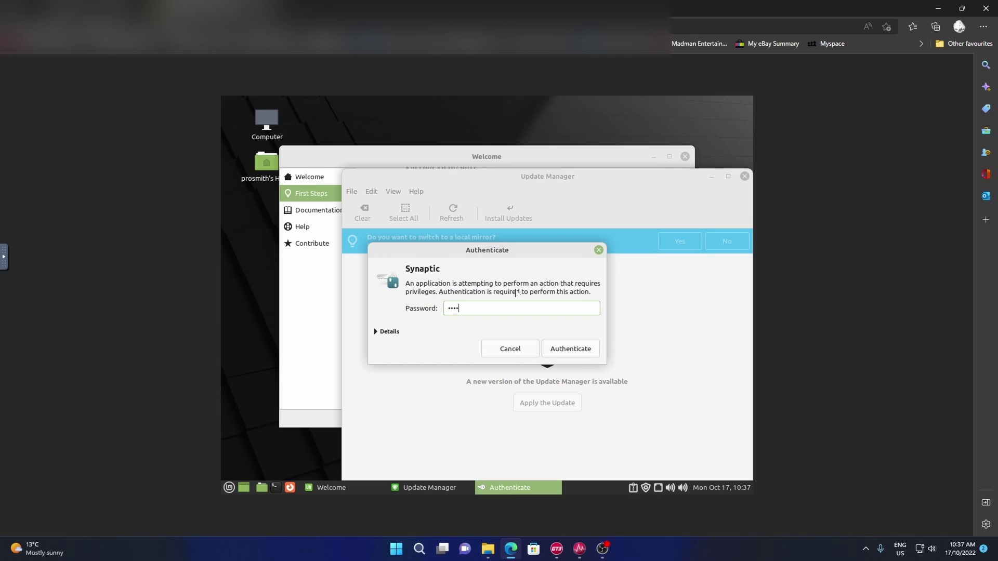
key("Return")
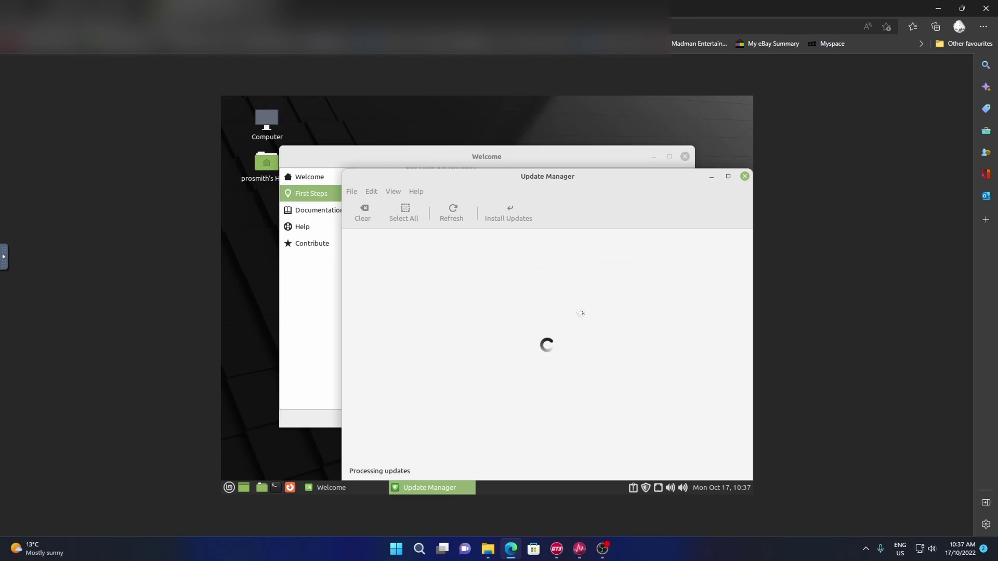
scroll(524, 308, "down", 10)
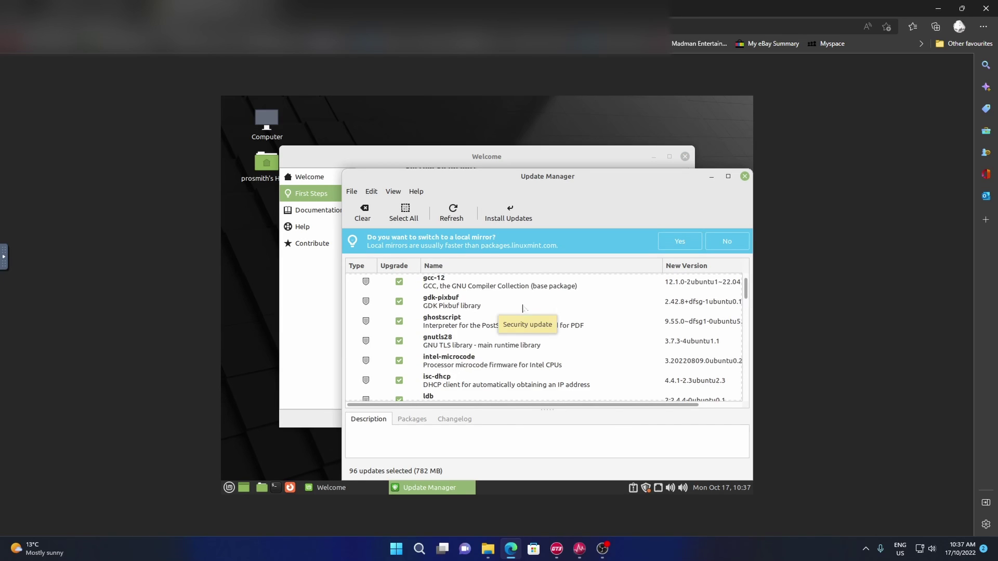
scroll(524, 308, "down", 5)
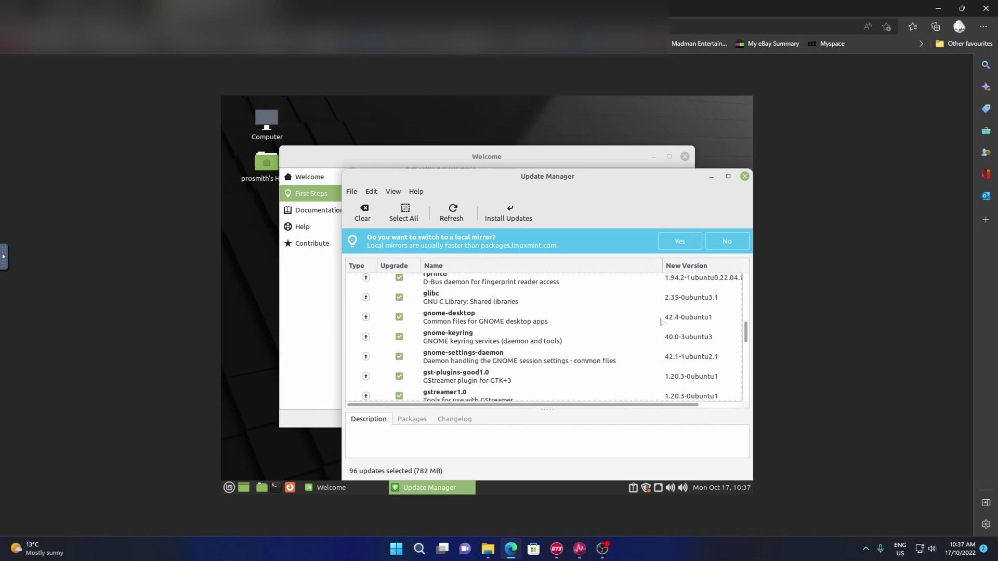
left_click_drag(746, 333, 755, 265)
- Install all selected updates including the extra linux 5.15.0-50 kernel packages, and launch Firefox meanwhile
left_click(520, 211)
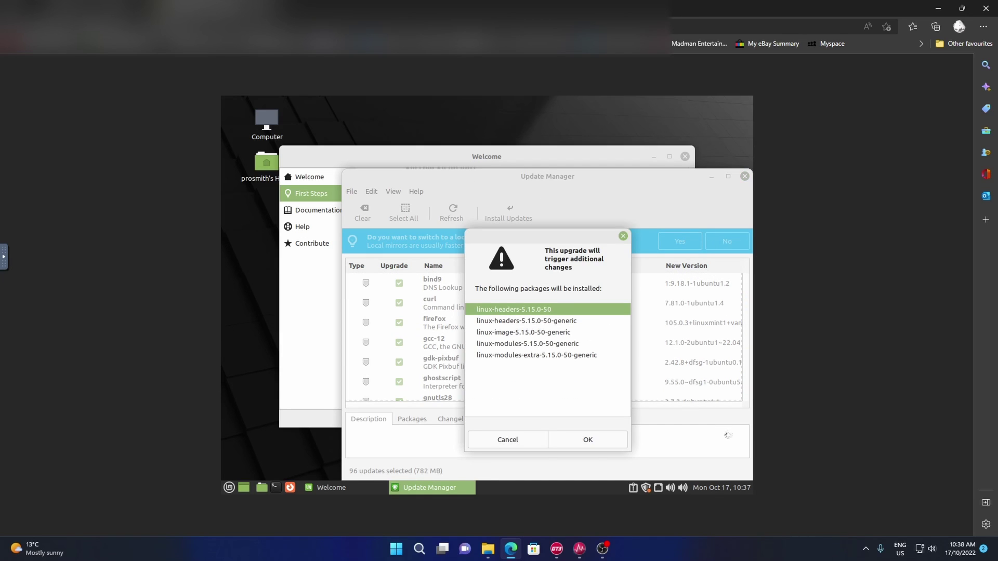
left_click(603, 445)
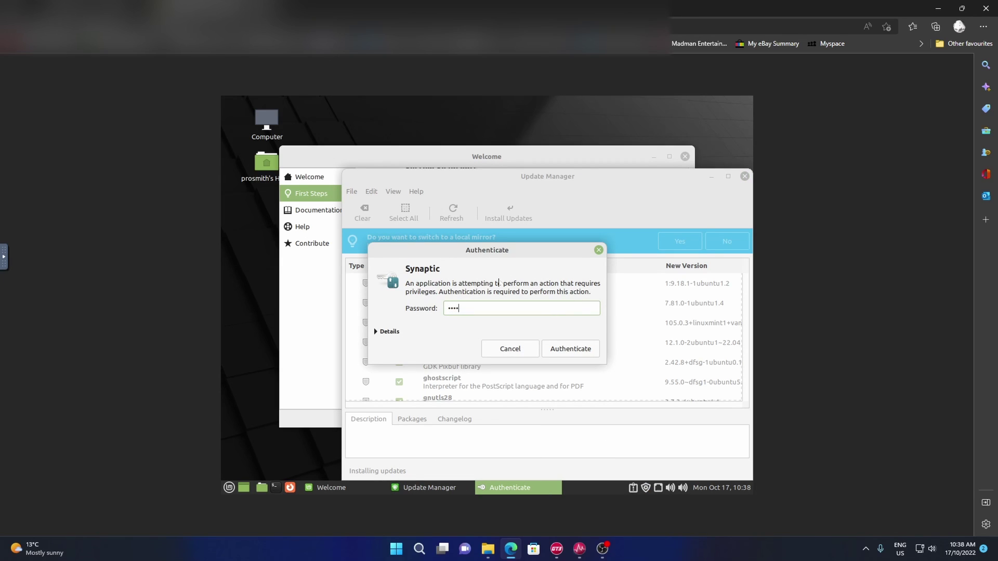
key("Return")
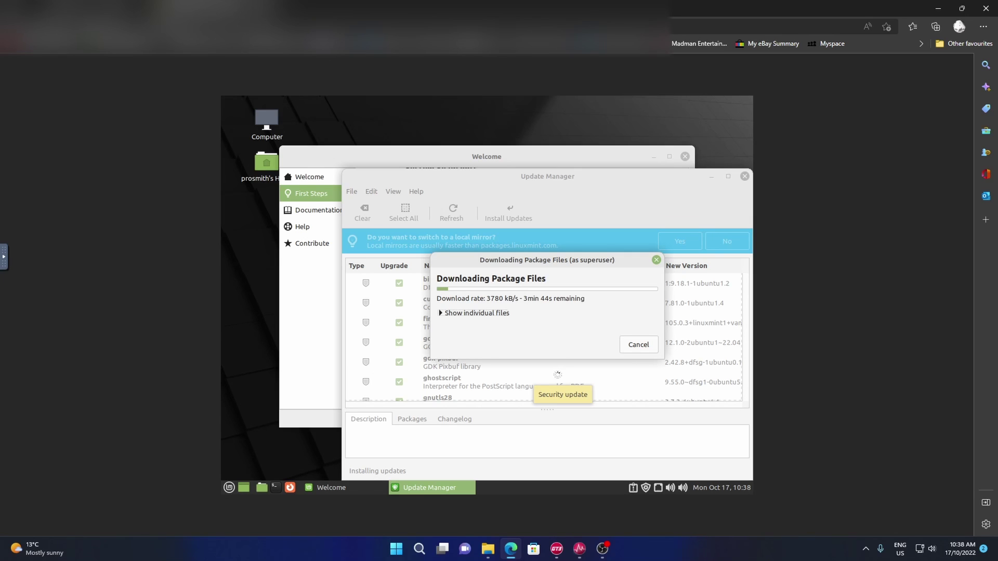
left_click(441, 313)
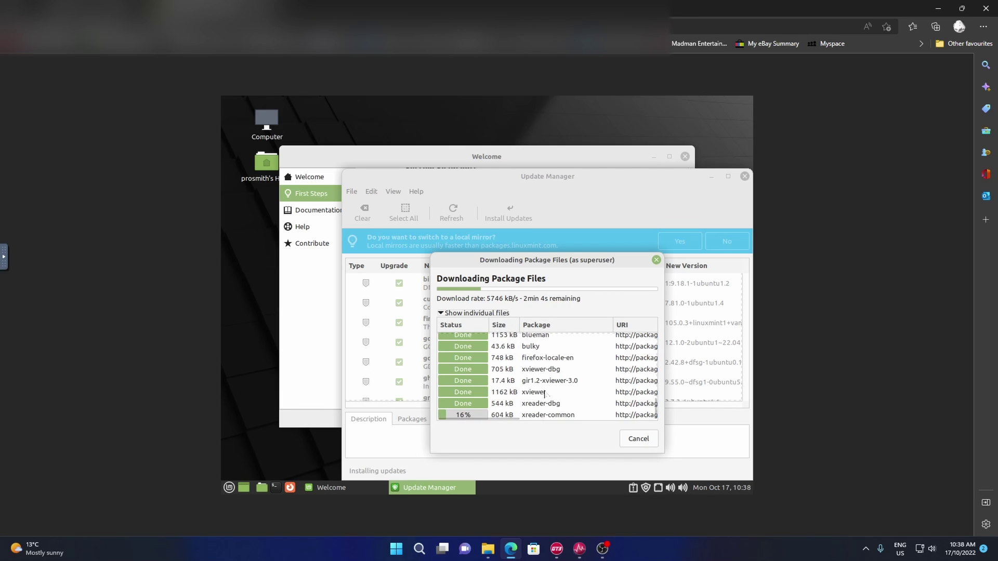
left_click(290, 488)
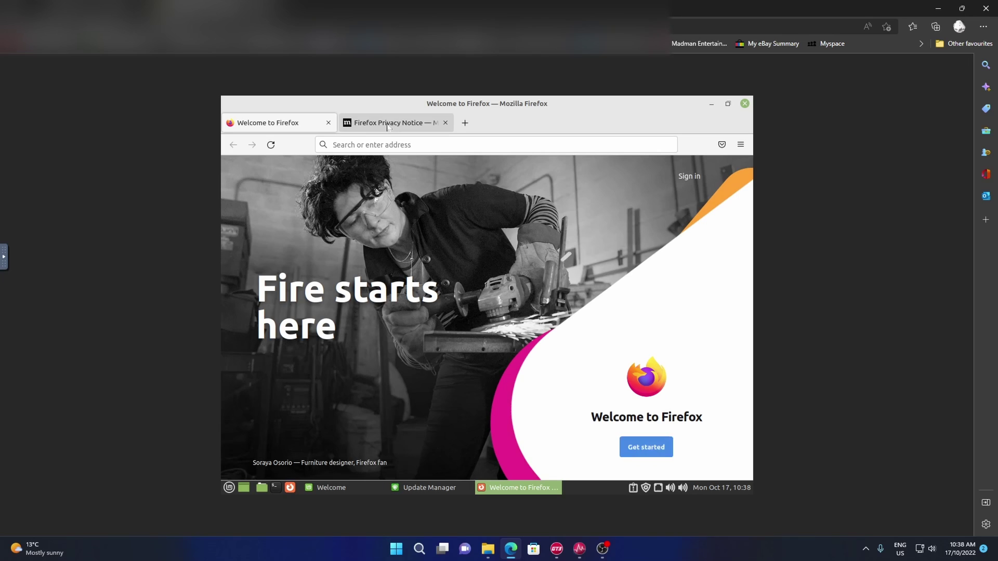
- Search Google for microsoft edge, reach the Edge download section, then close Firefox
left_click(465, 123)
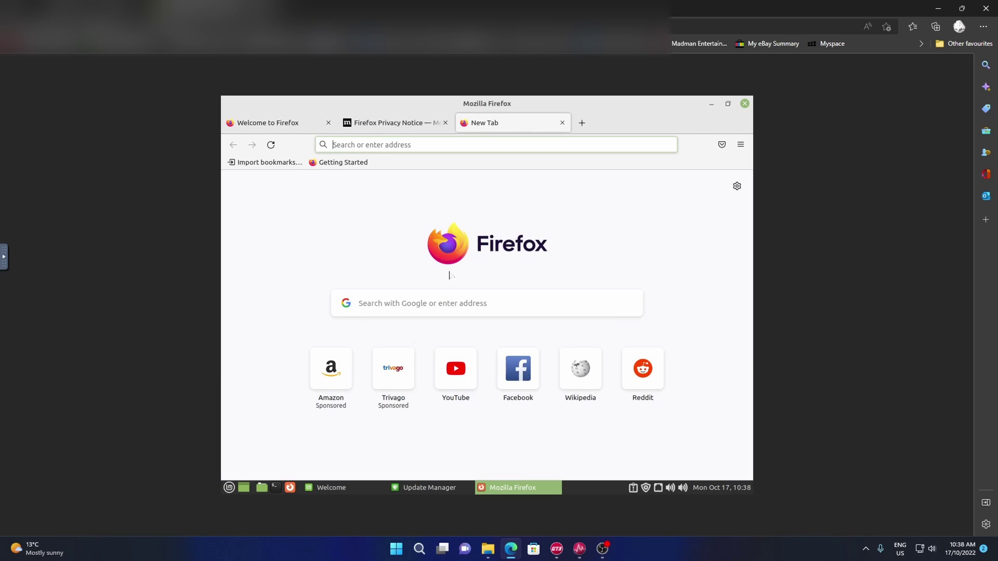
left_click(416, 303)
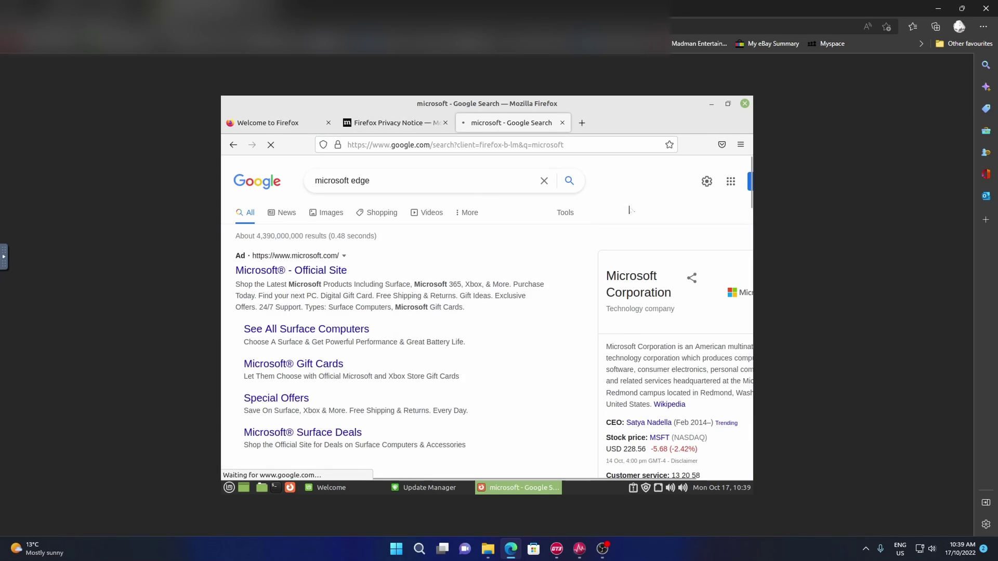
key("Return")
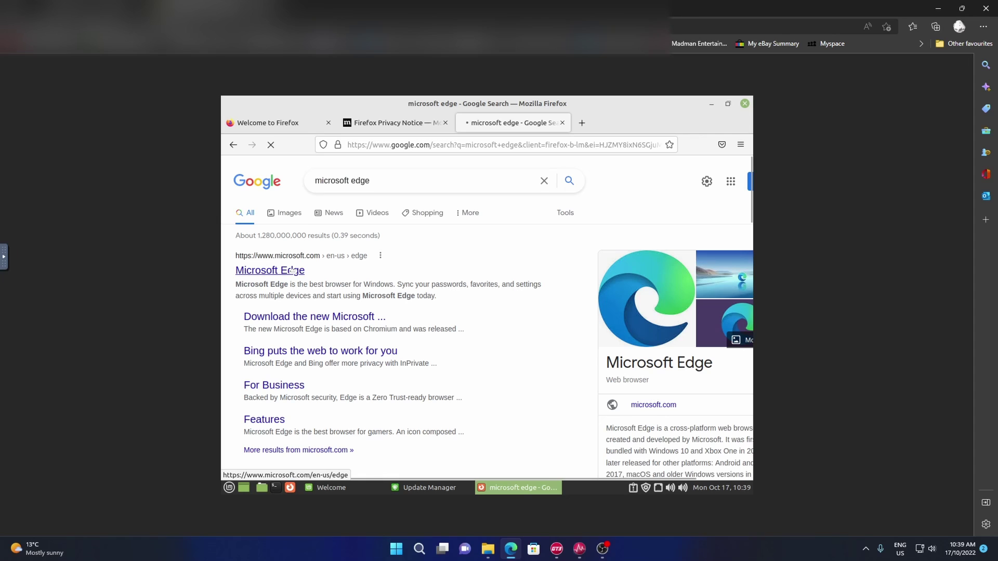
left_click(294, 268)
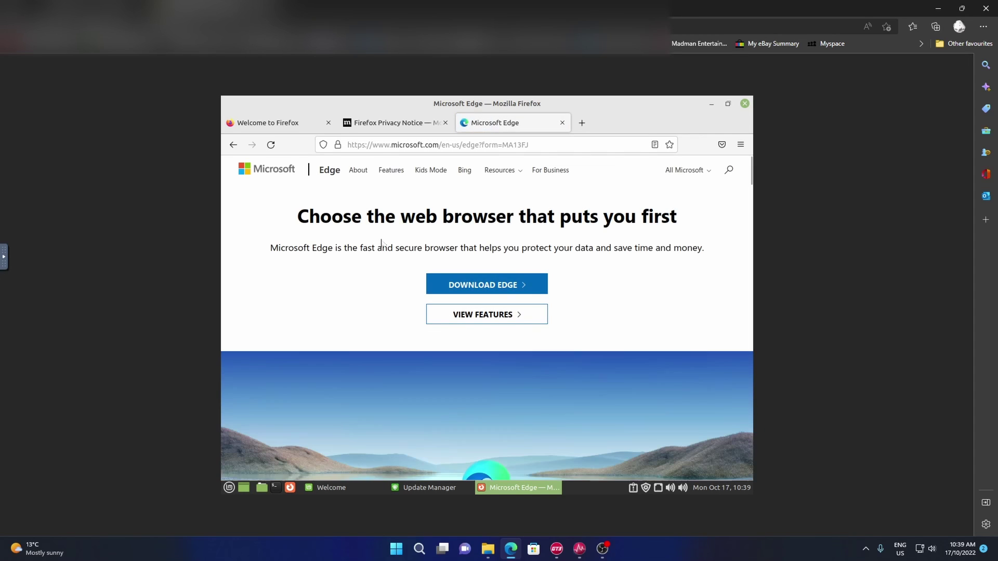
left_click(504, 285)
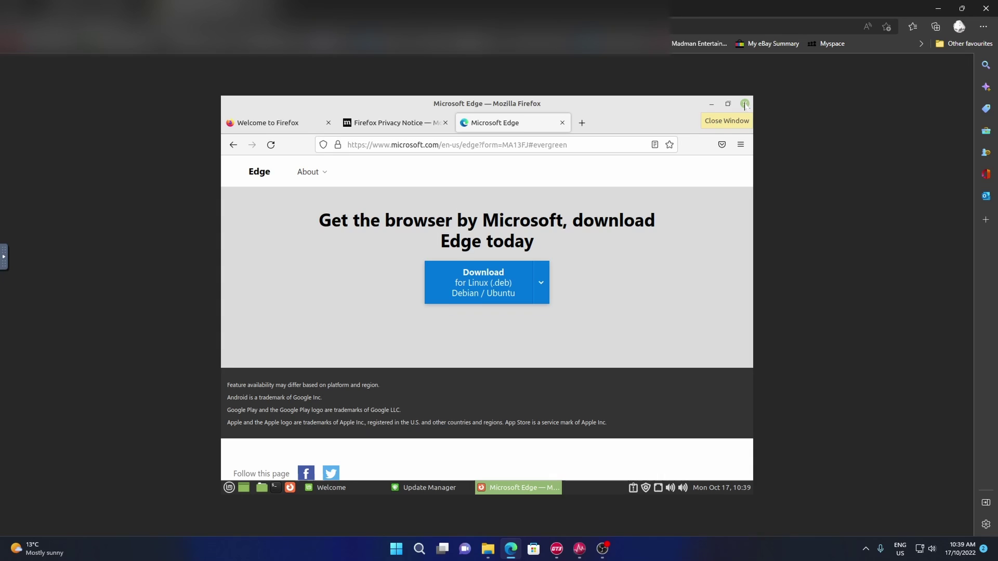
left_click(745, 105)
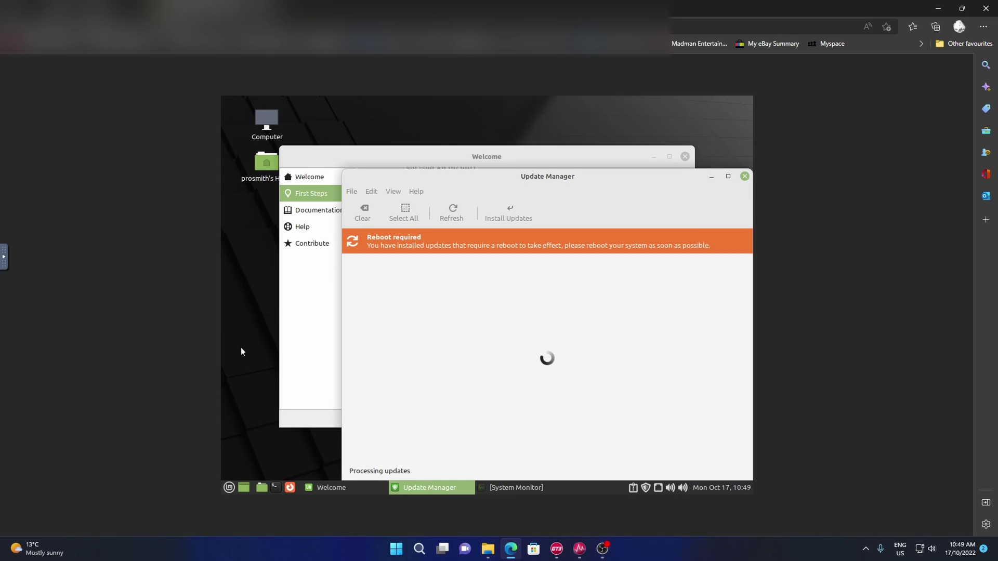
- Restart Linux Mint from the Quit menu and close the Welcome window after reboot
left_click(230, 491)
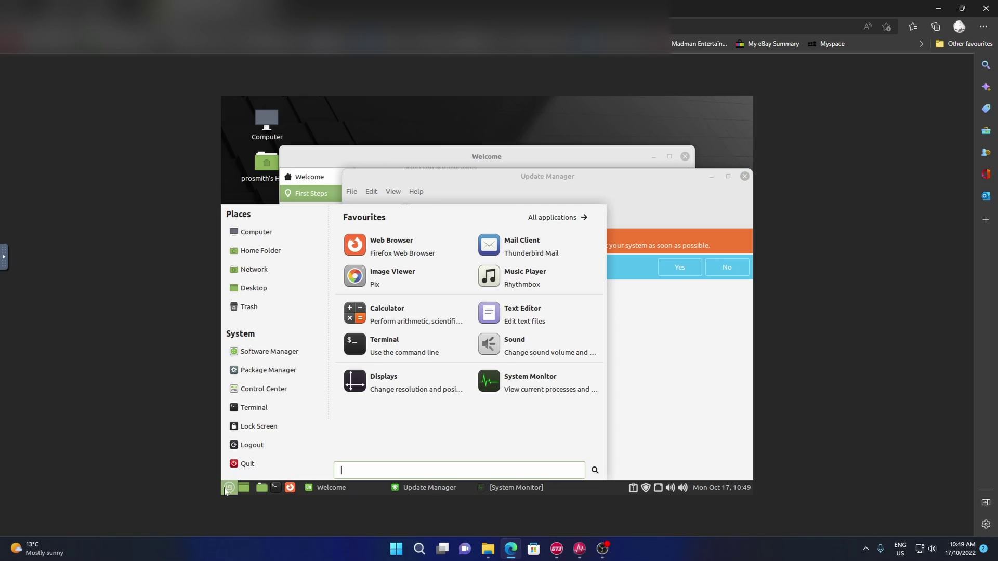
left_click(263, 470)
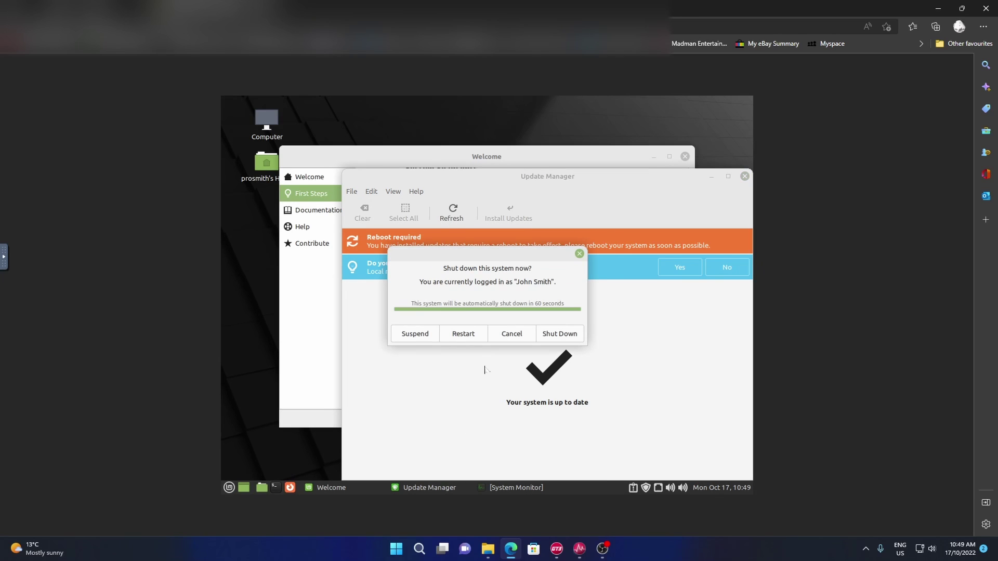
left_click(468, 335)
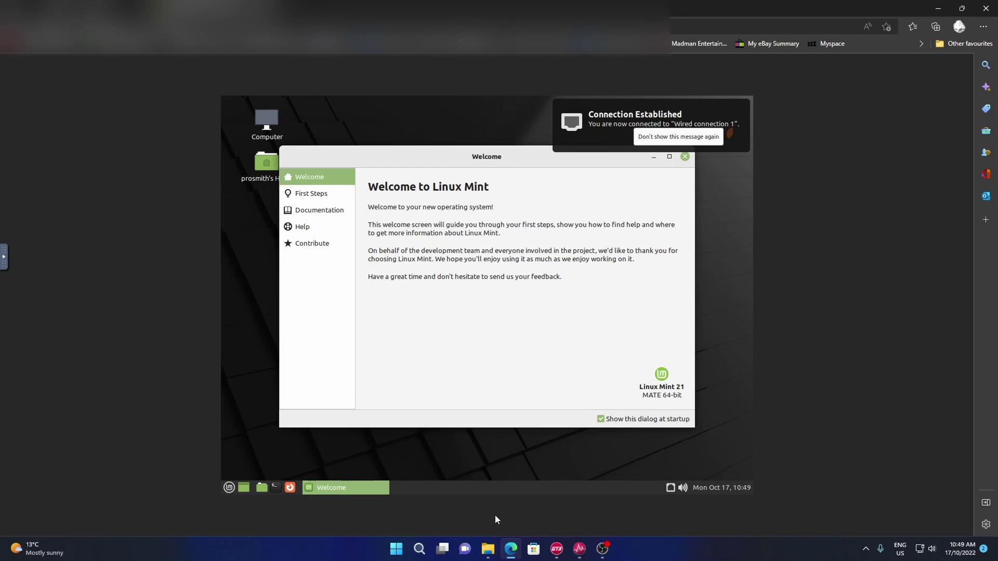
left_click(685, 156)
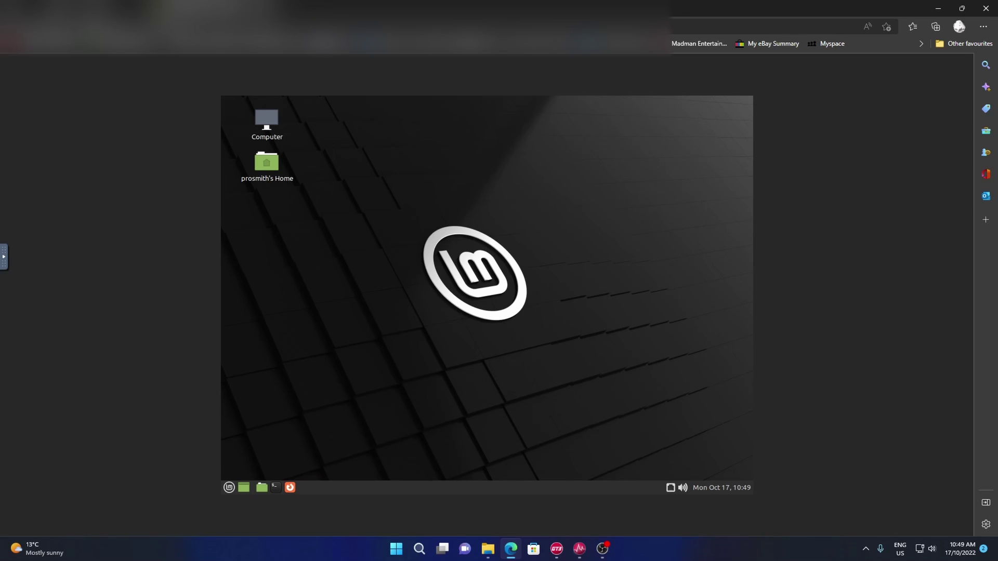
- Browse Computer > Network to the WORKSSTORAGE server and open its ProjectSmithUC73 share
left_click(271, 115)
double_click(271, 114)
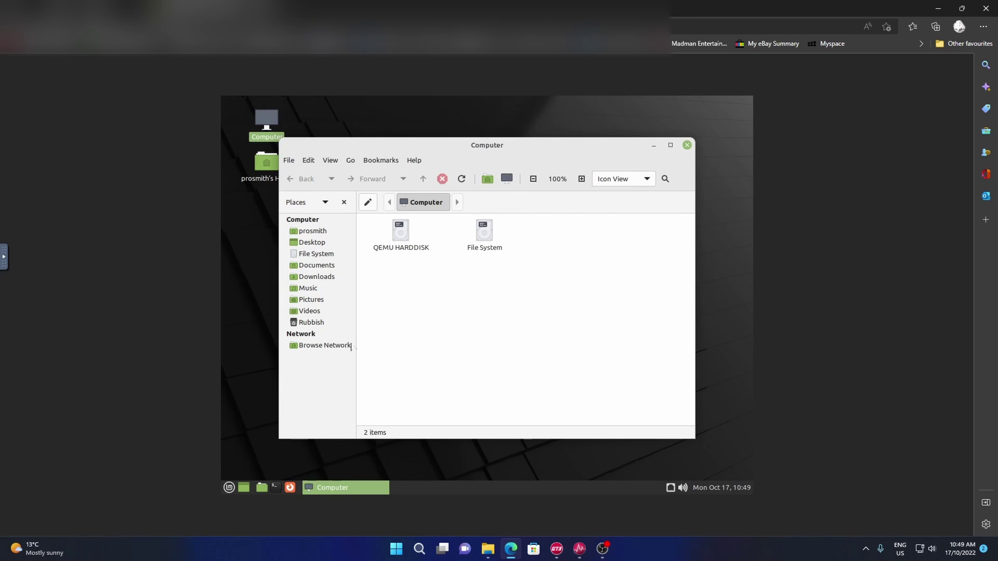
left_click(324, 346)
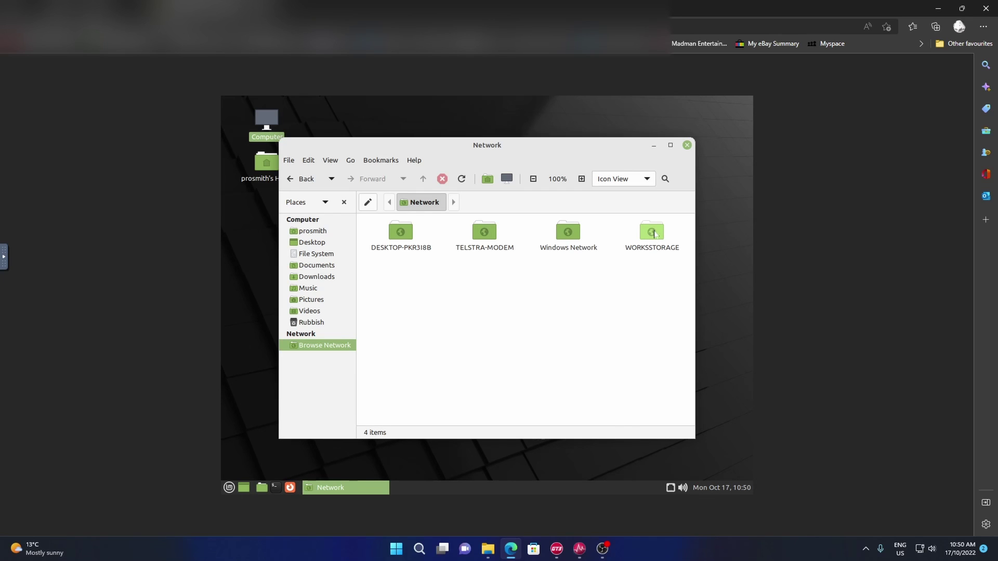
double_click(653, 233)
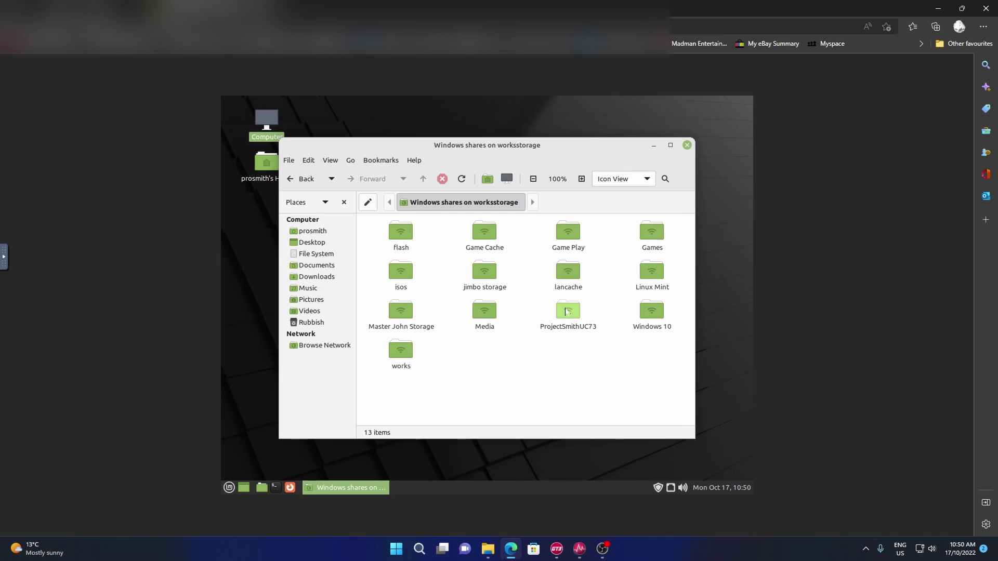
double_click(567, 311)
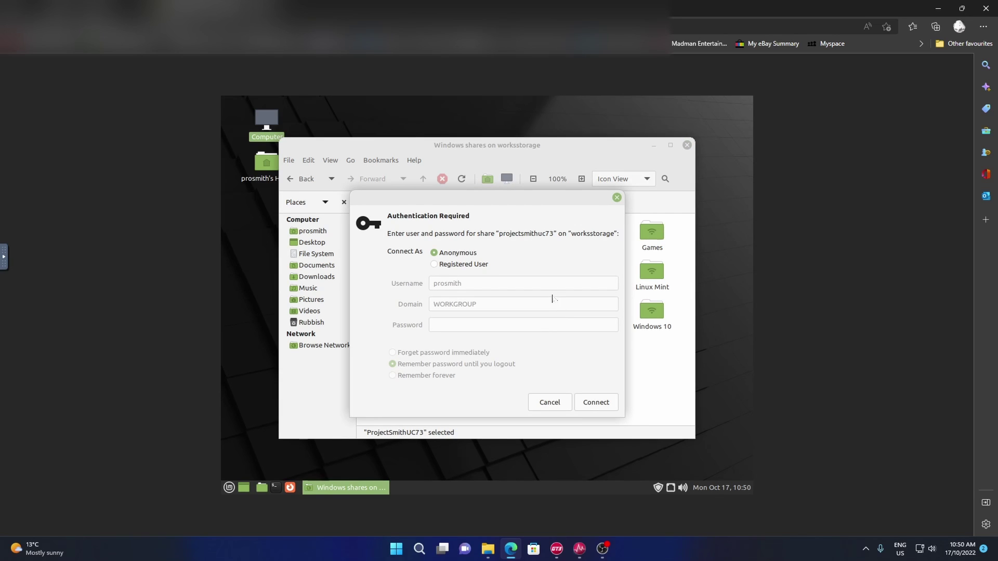
- Connect to the share as a registered user, entering the username and credentials
left_click(434, 264)
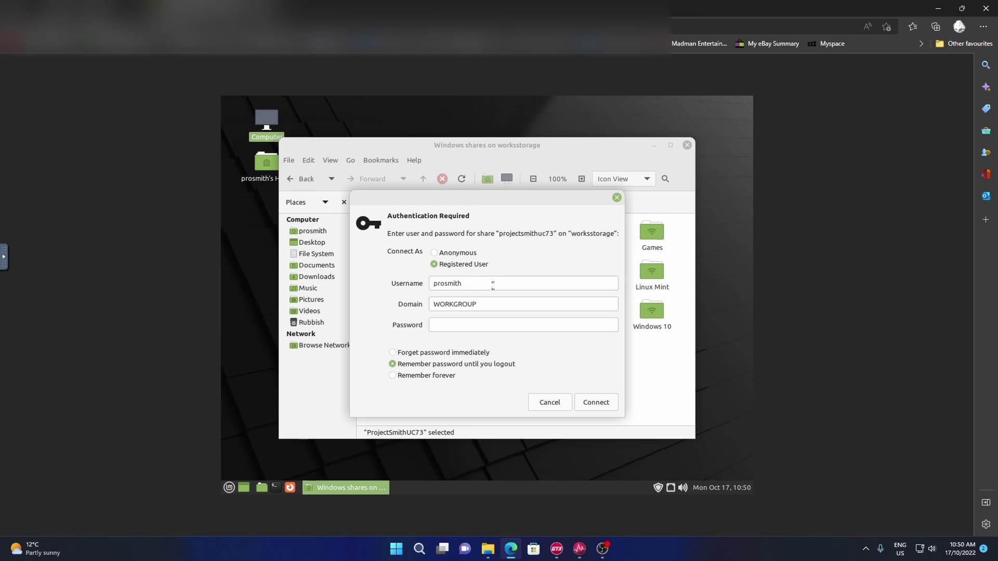
left_click_drag(492, 286, 381, 273)
type("John")
key("Tab")
type("••")
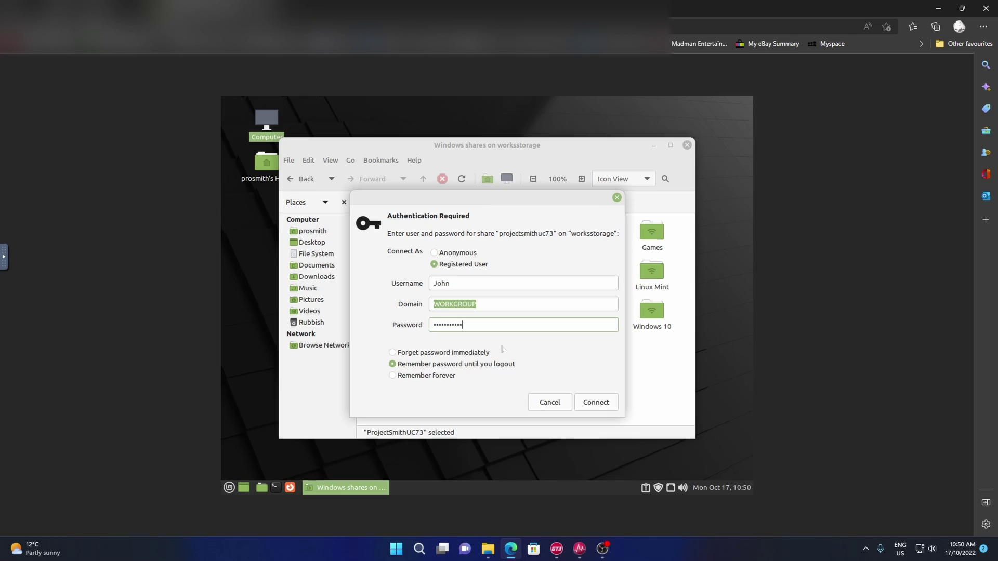
left_click(593, 404)
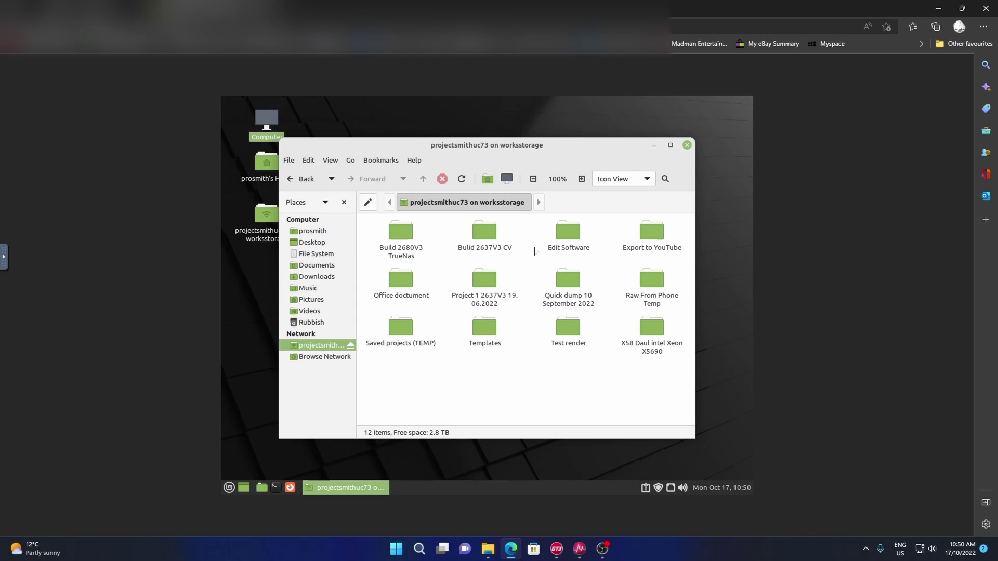
- Reopen Computer and start a Windows share connection from File > Connect to Server
left_click(688, 146)
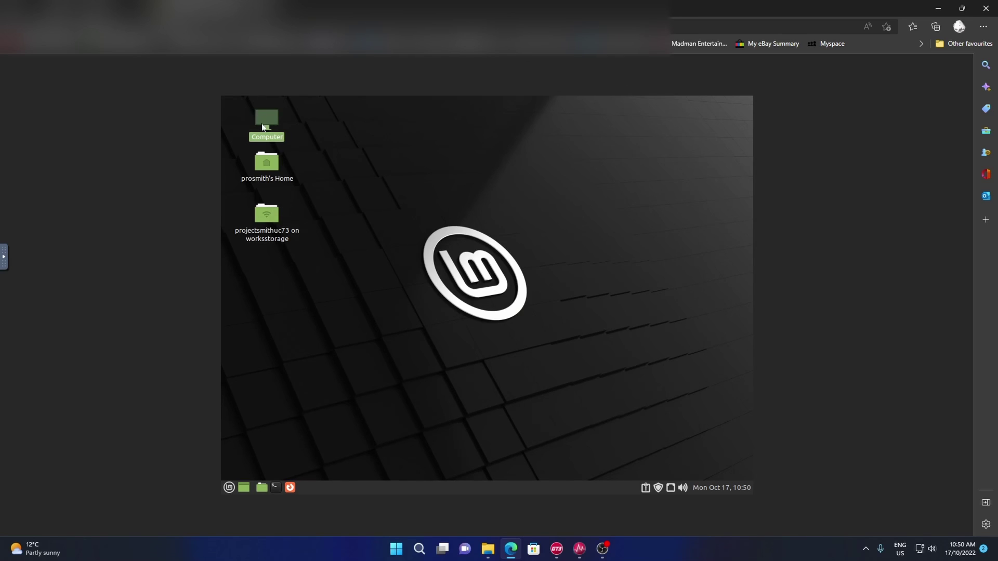
double_click(264, 122)
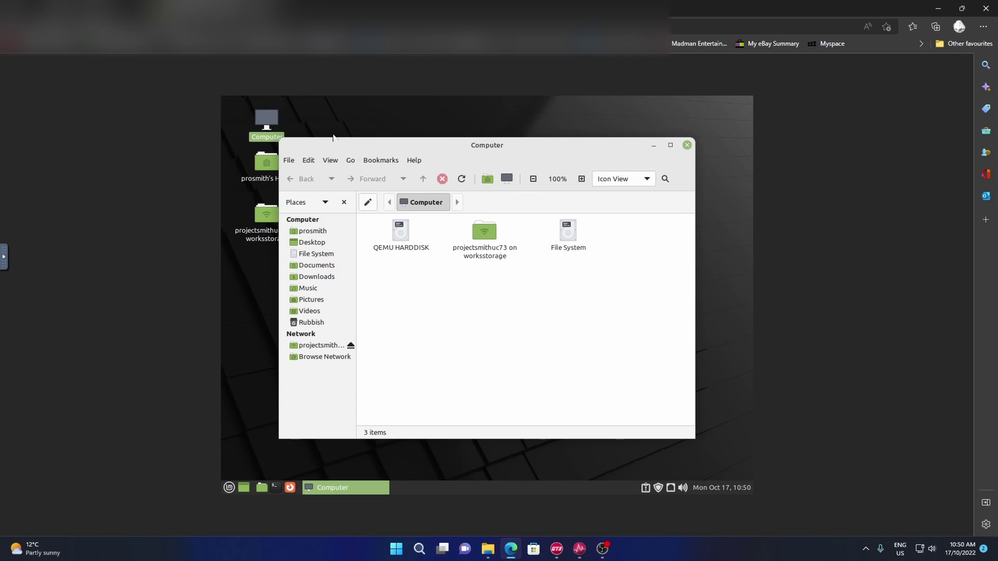
left_click(290, 161)
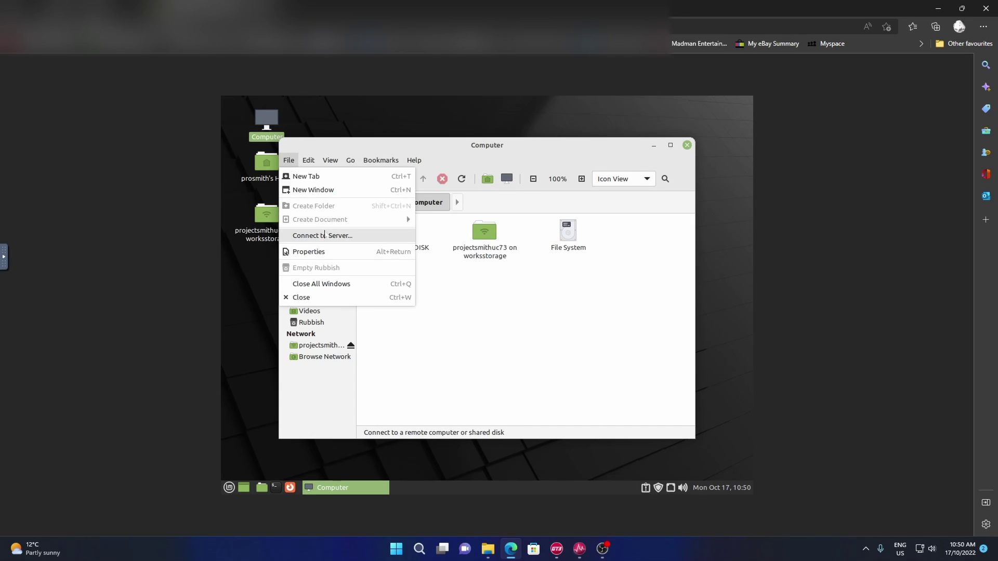
left_click(338, 235)
left_click(456, 274)
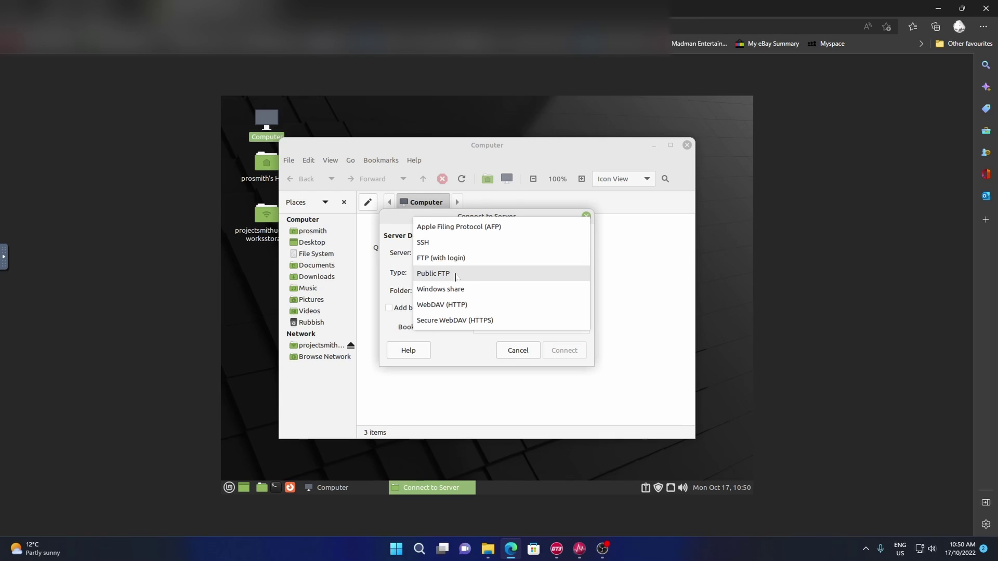
left_click(471, 289)
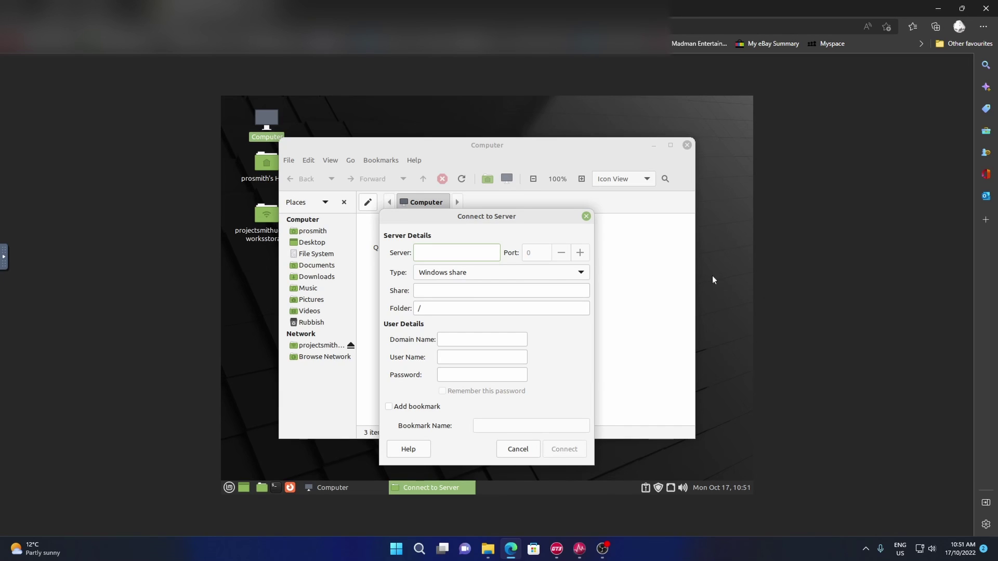
- Enter TRUENAS as the server and domain, then bring up TrueNAS's Sharing page
key("ctrl+v")
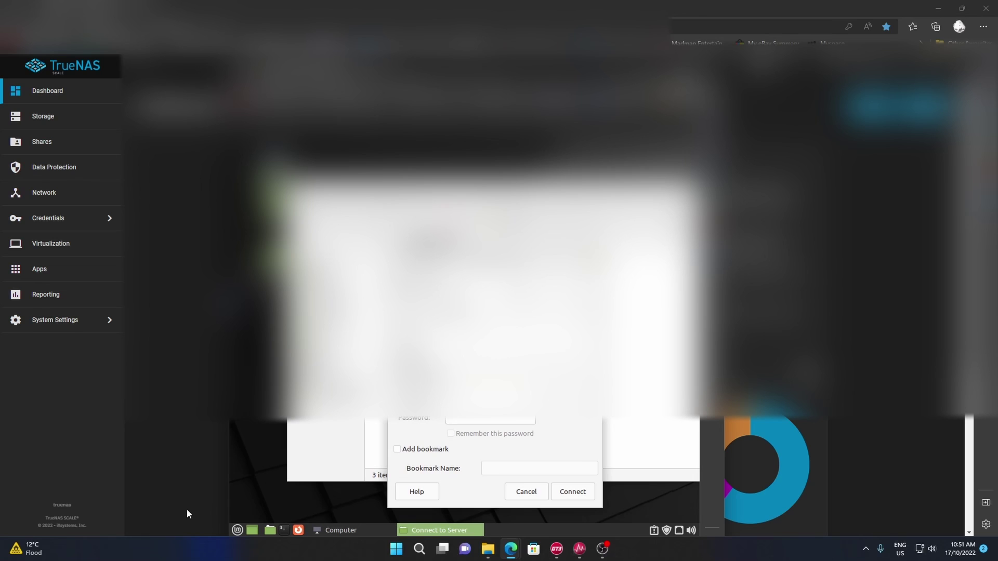
left_click(238, 529)
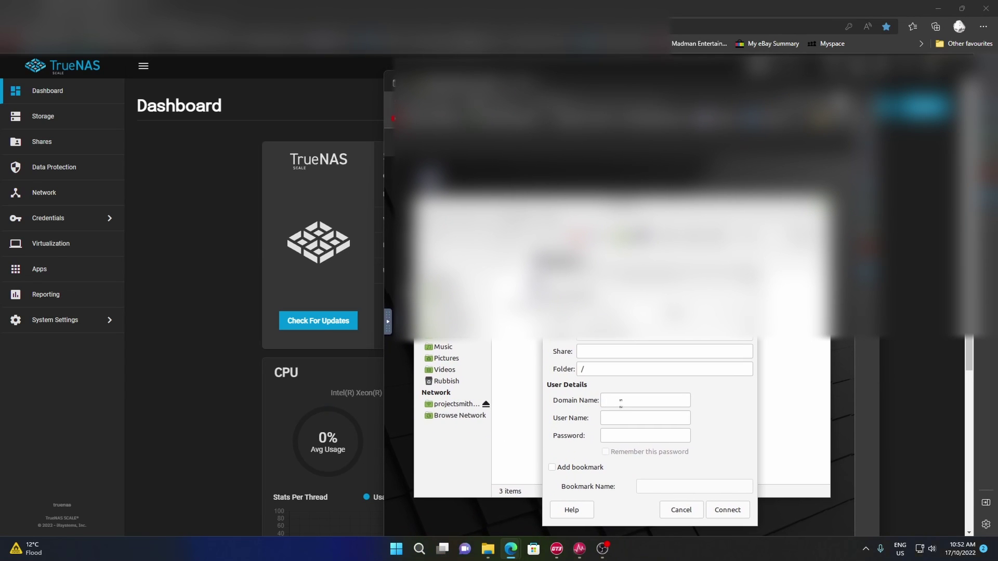
type("TR")
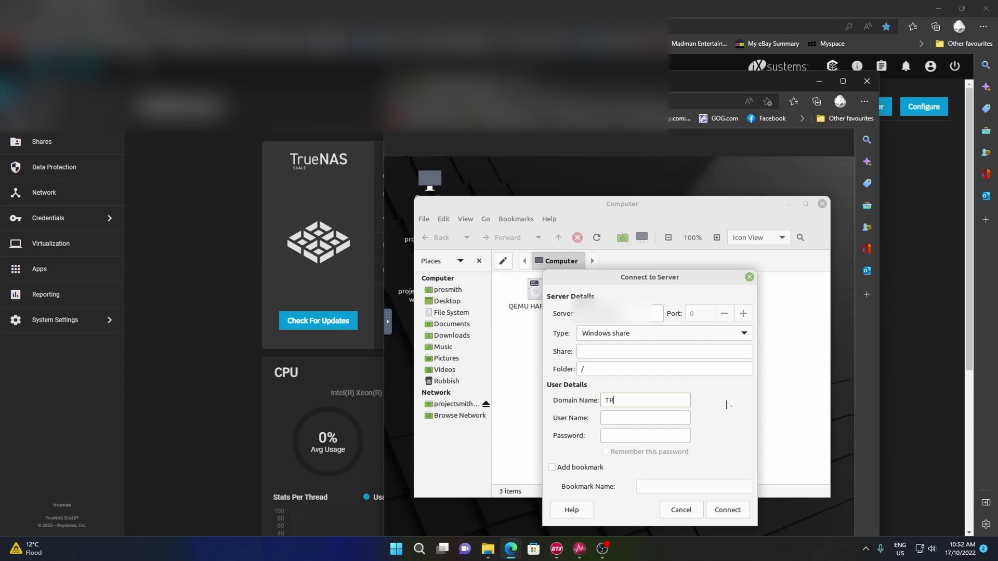
type("UENASS")
key("BackSpace")
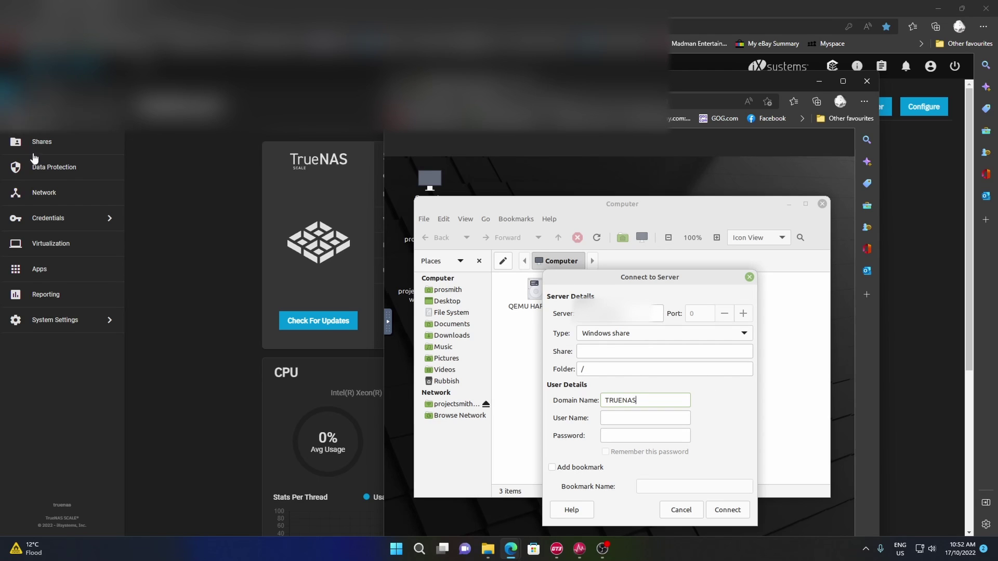
left_click(64, 148)
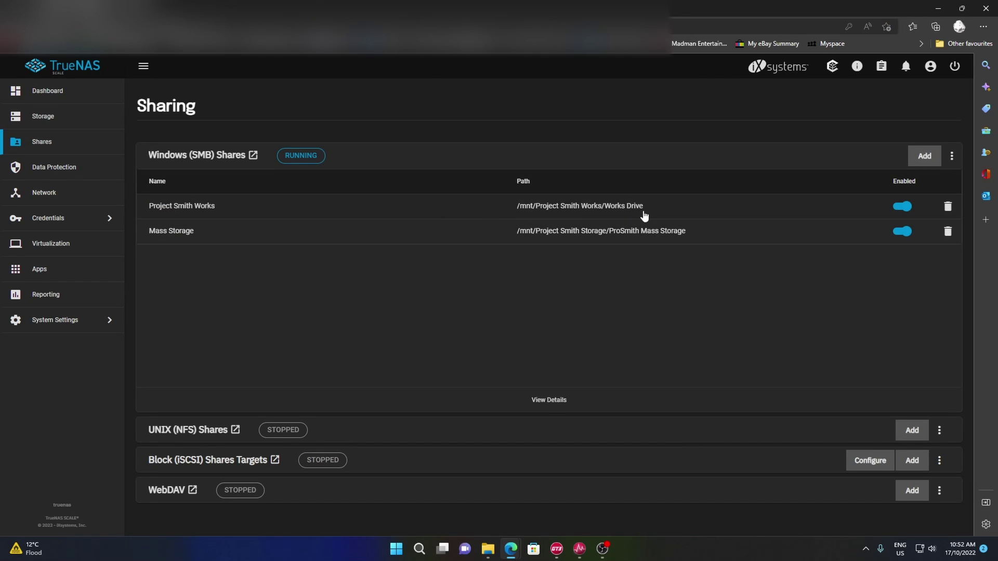
- Check the Project Smith Works SMB share's settings in TrueNAS without changing anything
mouse_move(609, 537)
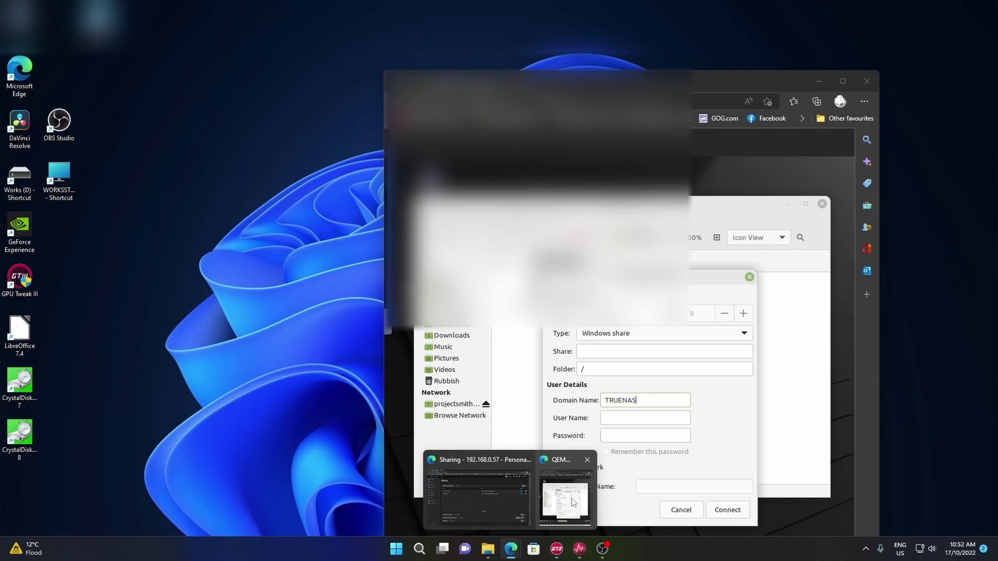
left_click(570, 499)
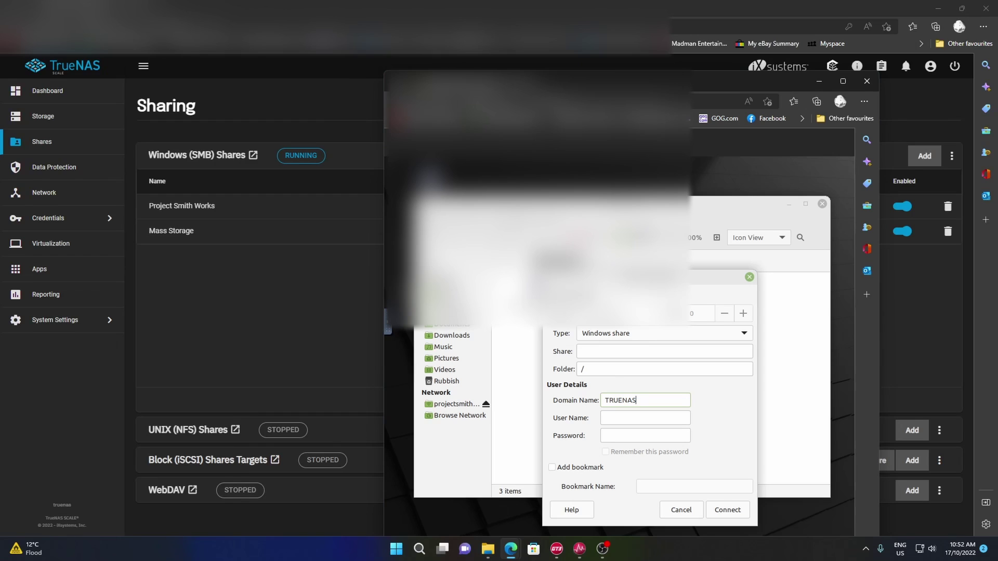
left_click(192, 207)
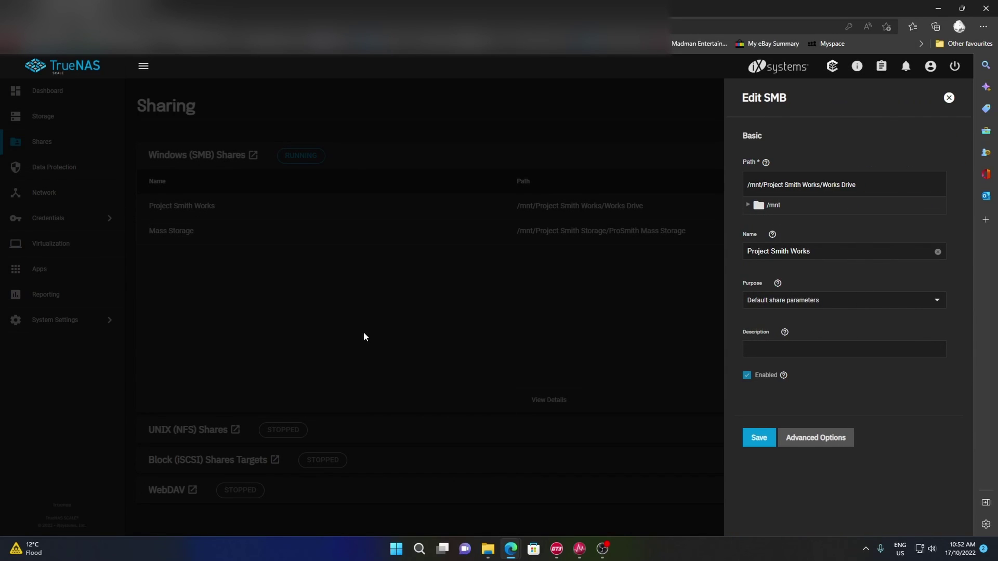
left_click(364, 332)
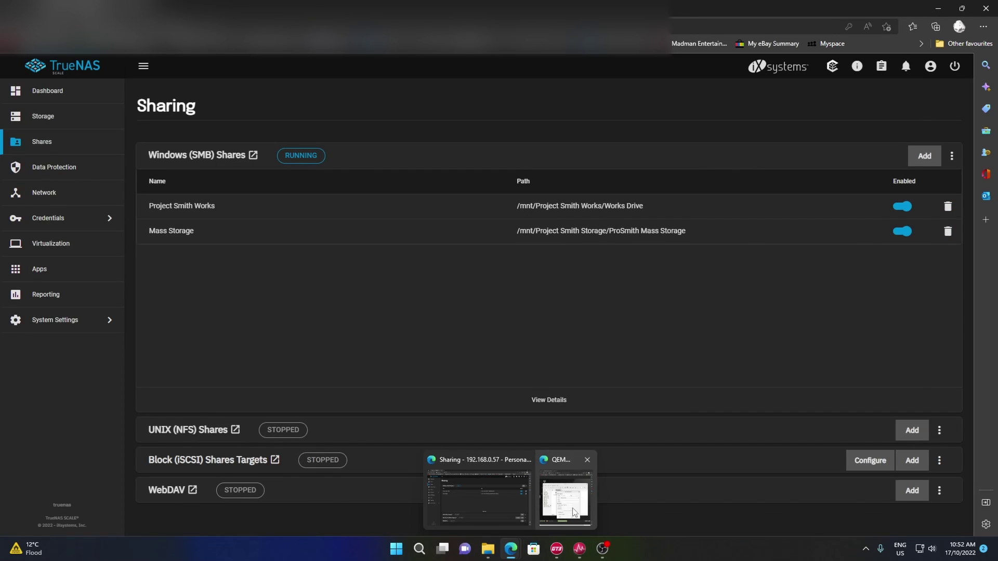
- Fill the Mint form with folder Project Smith Works, the share user's name and password
left_click(574, 513)
key("Tab")
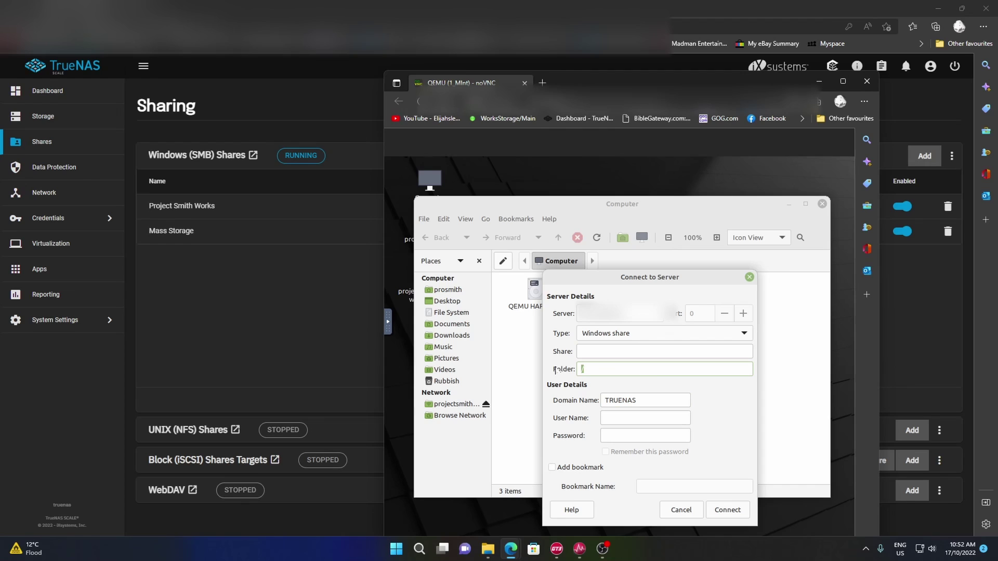
type("Project Smith WorksProSmith••")
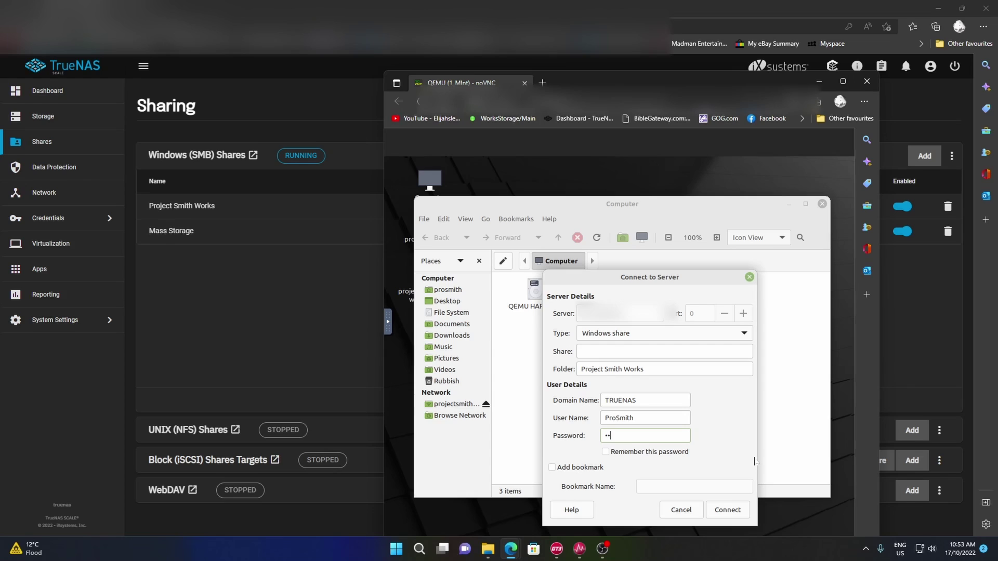
type("••")
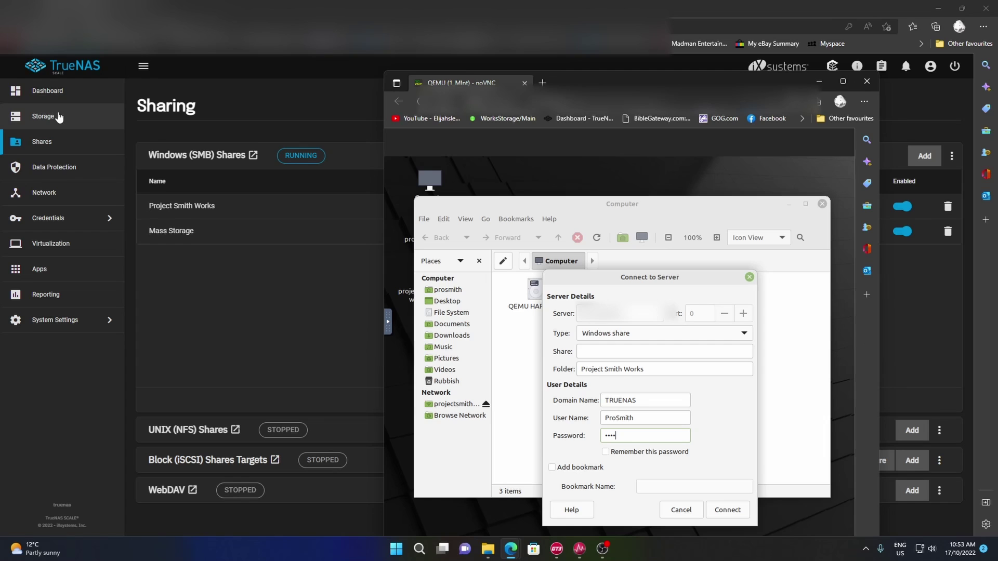
key("alt+Tab")
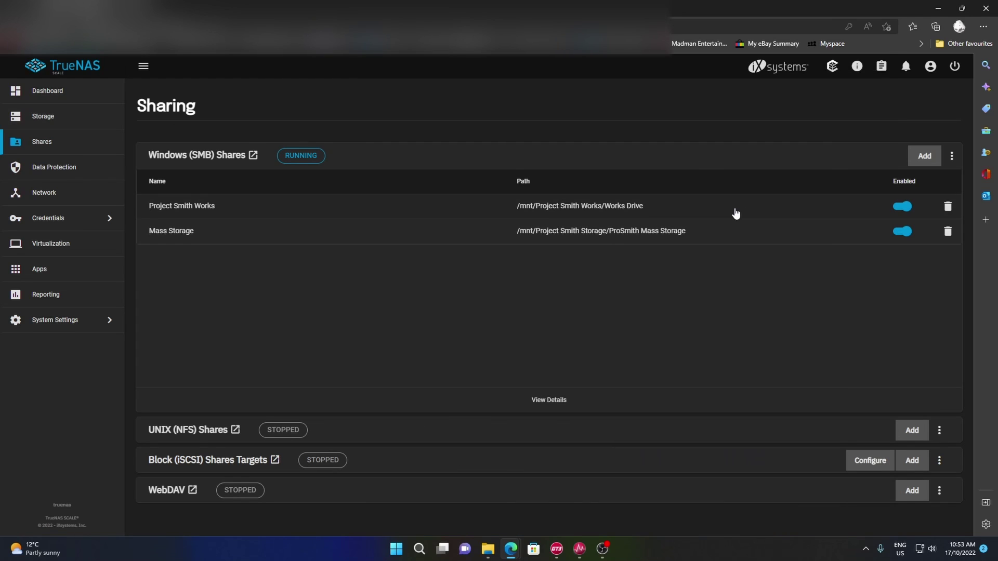
- View the ProSmith Mass Storage dataset's permissions under Storage, then return to Shares
left_click(60, 122)
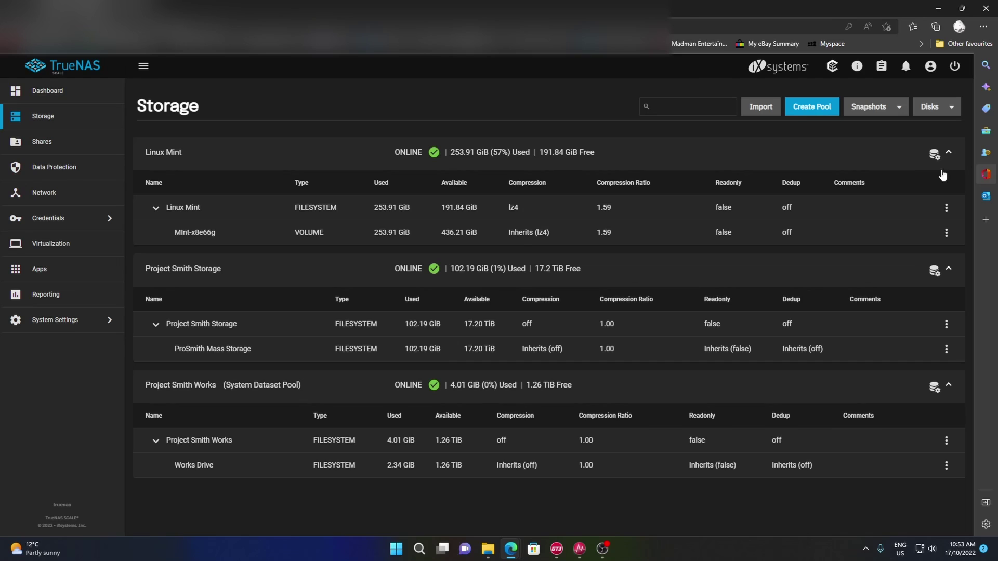
left_click(946, 349)
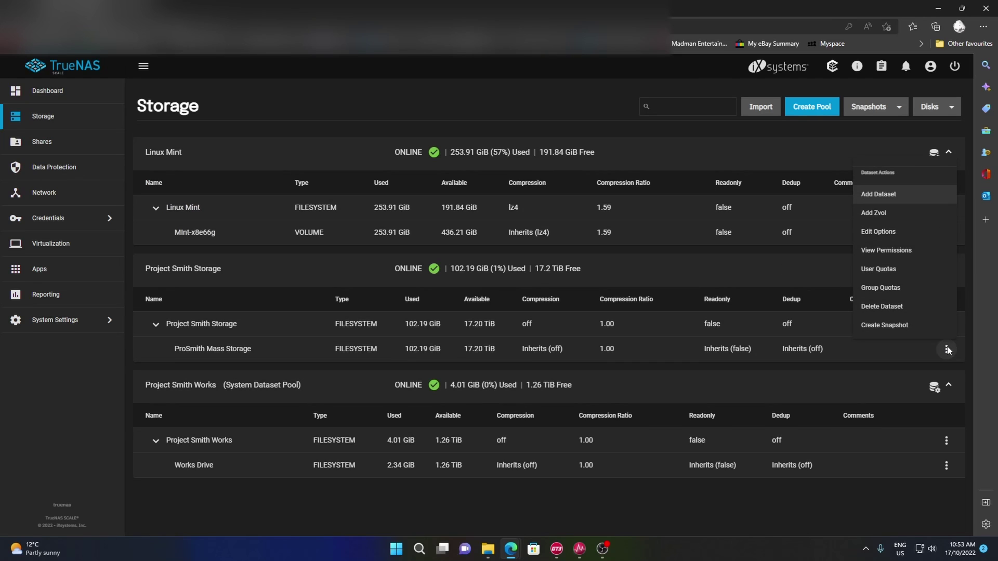
left_click(878, 251)
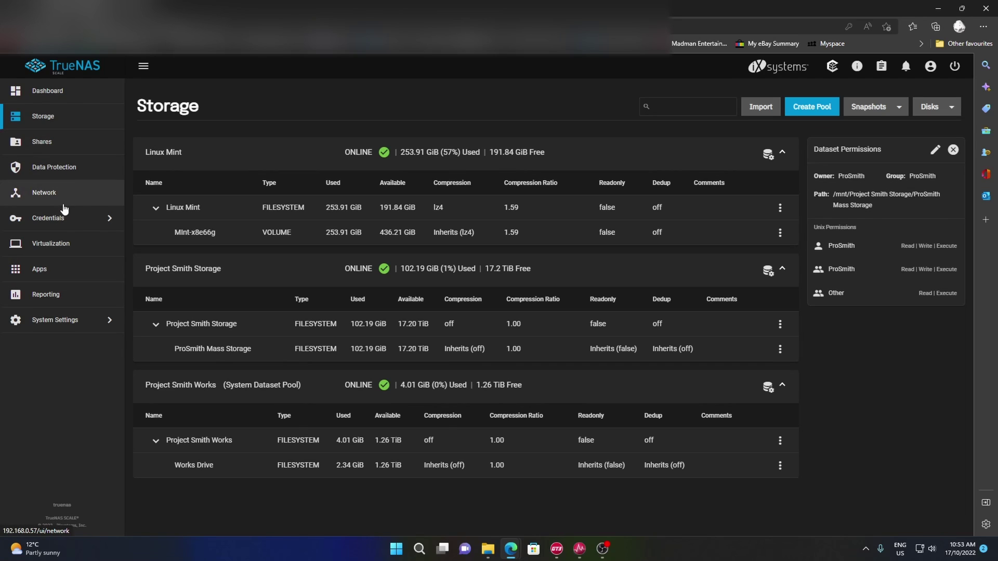
left_click(58, 141)
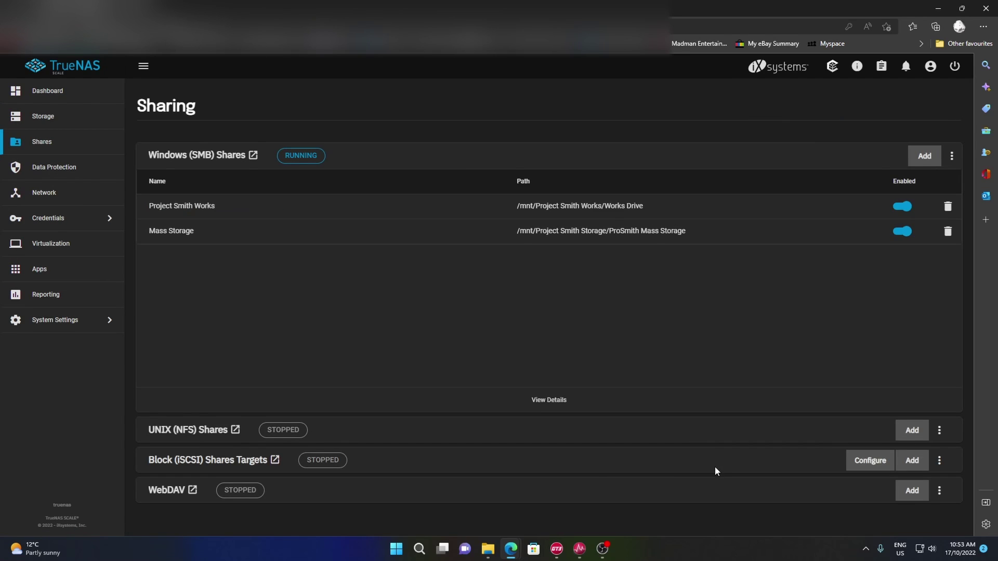
- Enable Add bookmark and name the connection Work Bench
mouse_move(595, 535)
left_click(582, 500)
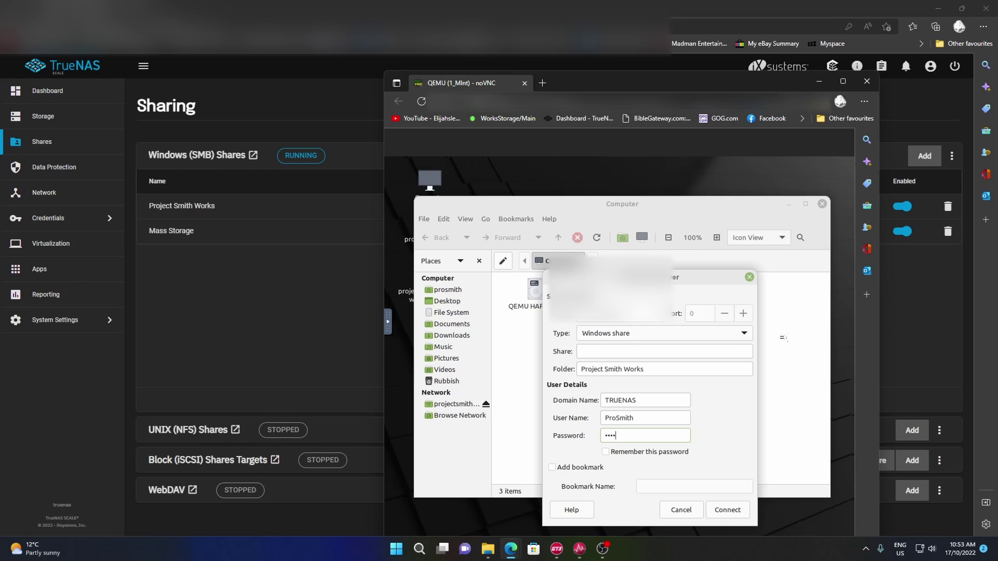
left_click_drag(675, 281, 676, 234)
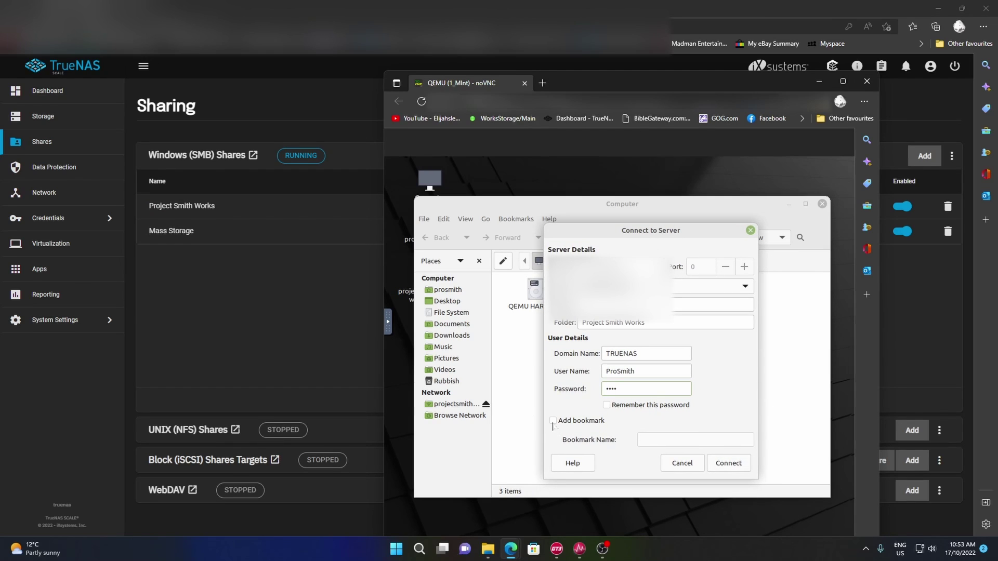
left_click(553, 421)
left_click(660, 441)
type("Work en")
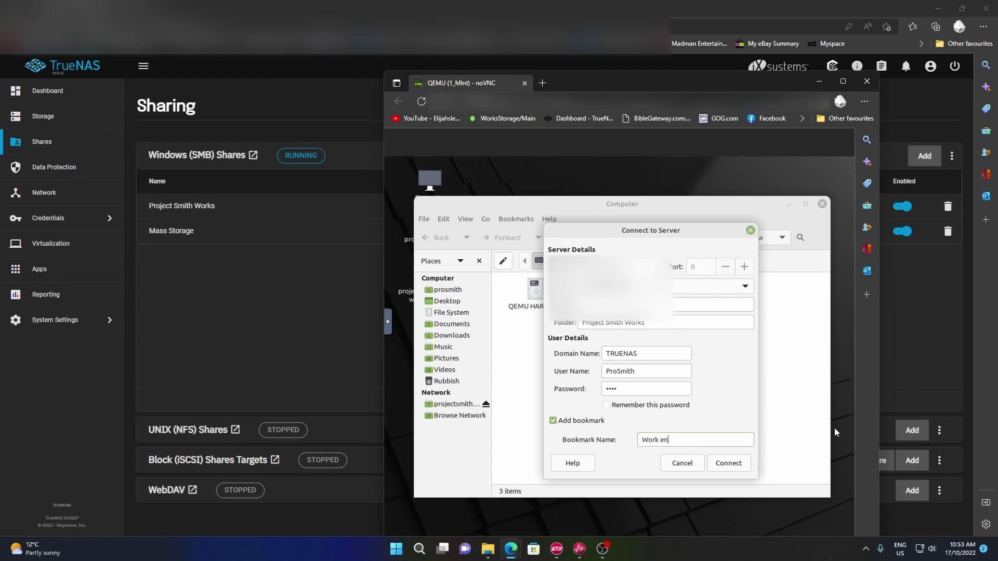
key("BackSpace")
key("BackSpace")
type("Bench")
- Connect to the Project Smith Works share and re-enter the user's password
left_click(729, 465)
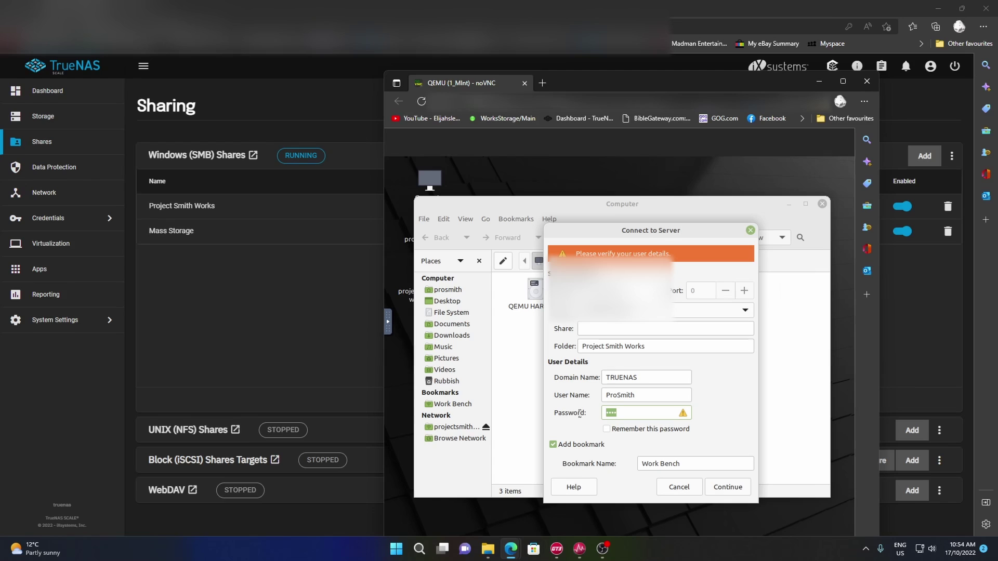
mouse_move(570, 541)
type("•••")
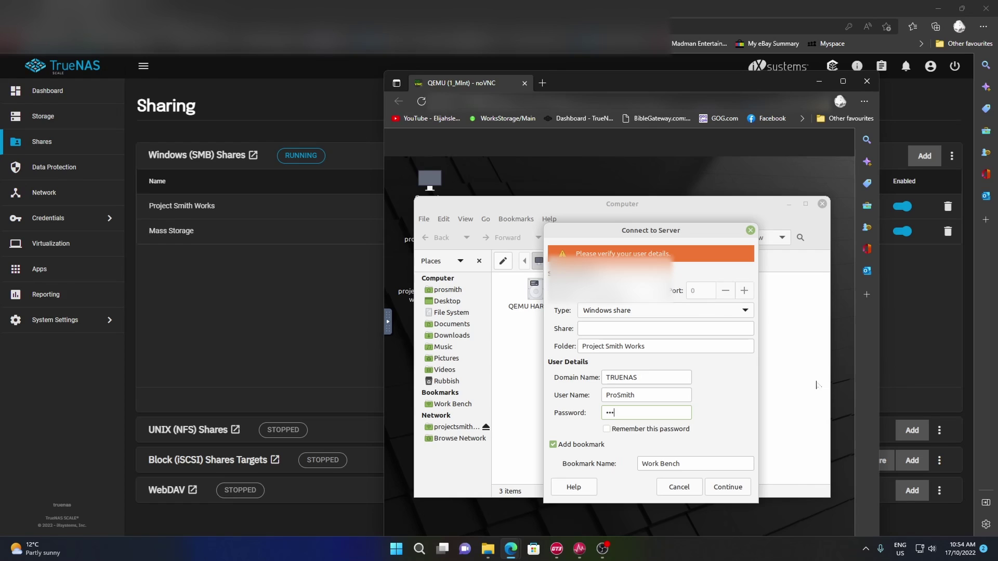
type("••••••")
- Finish connecting and browse the share's OS and untitled folder folders
left_click(729, 487)
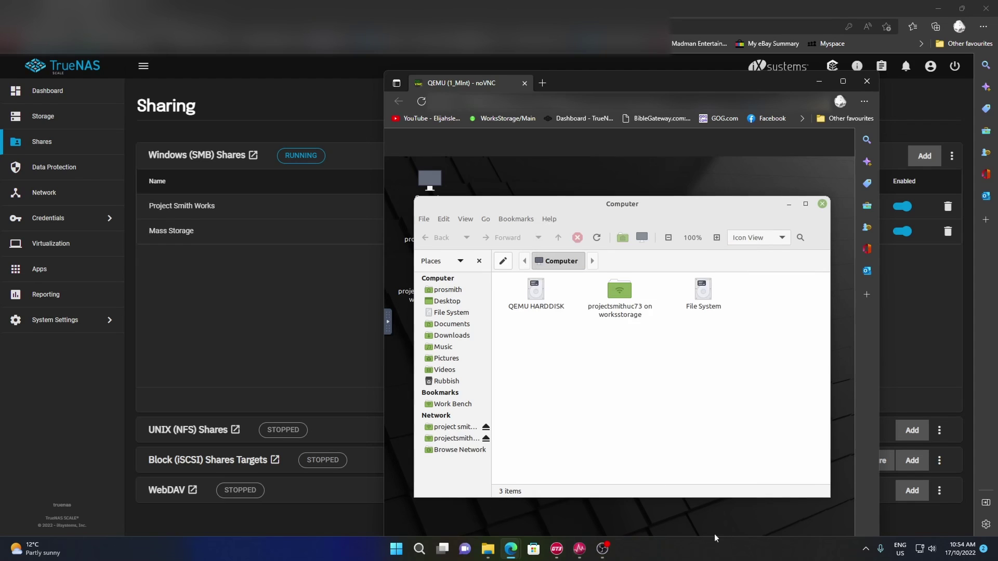
double_click(564, 293)
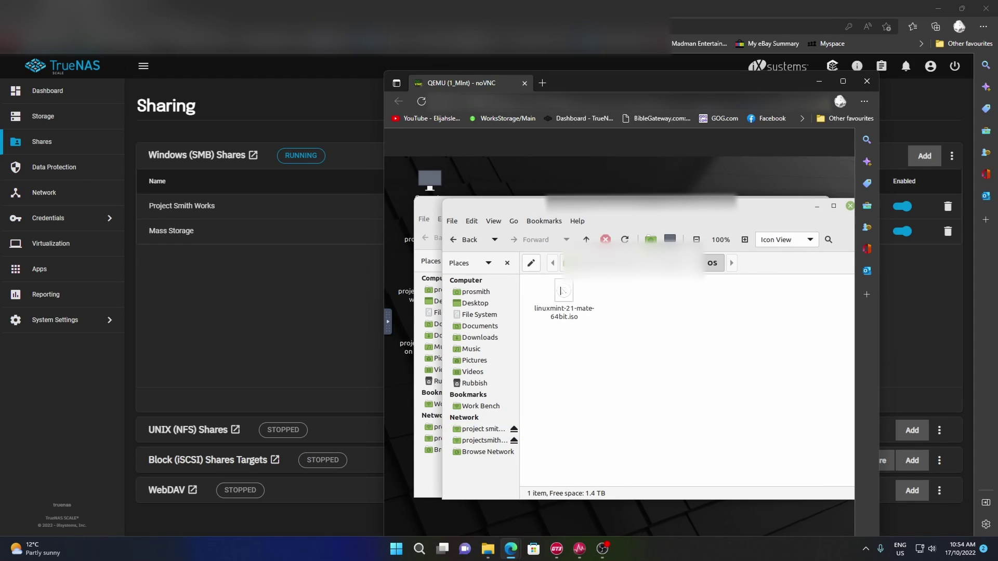
left_click(454, 241)
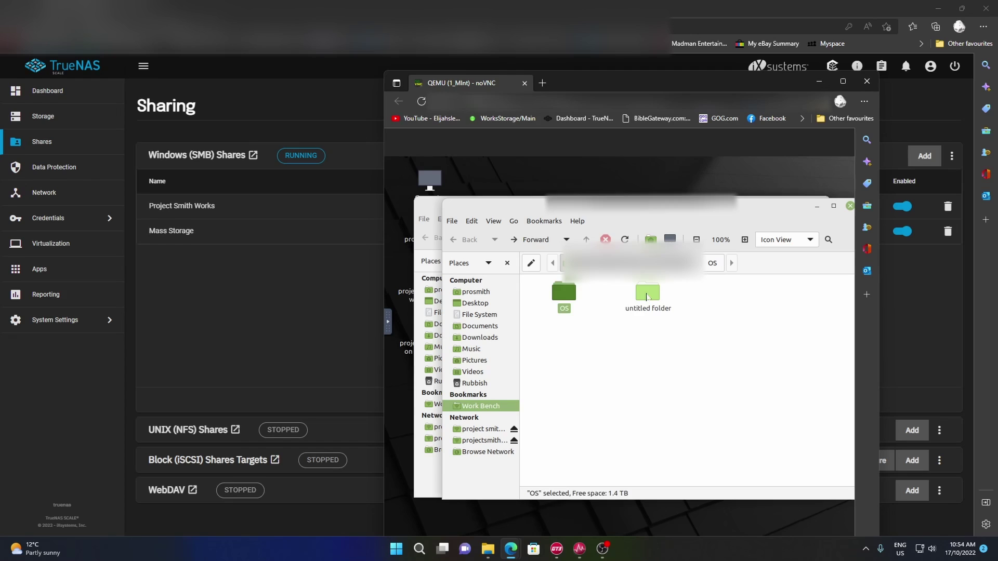
double_click(665, 295)
right_click(578, 313)
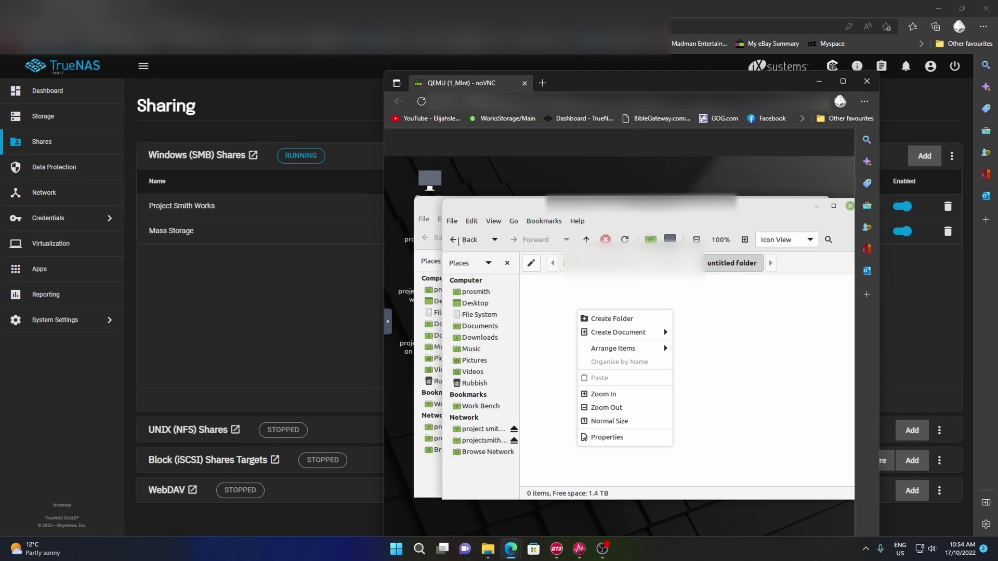
left_click(701, 313)
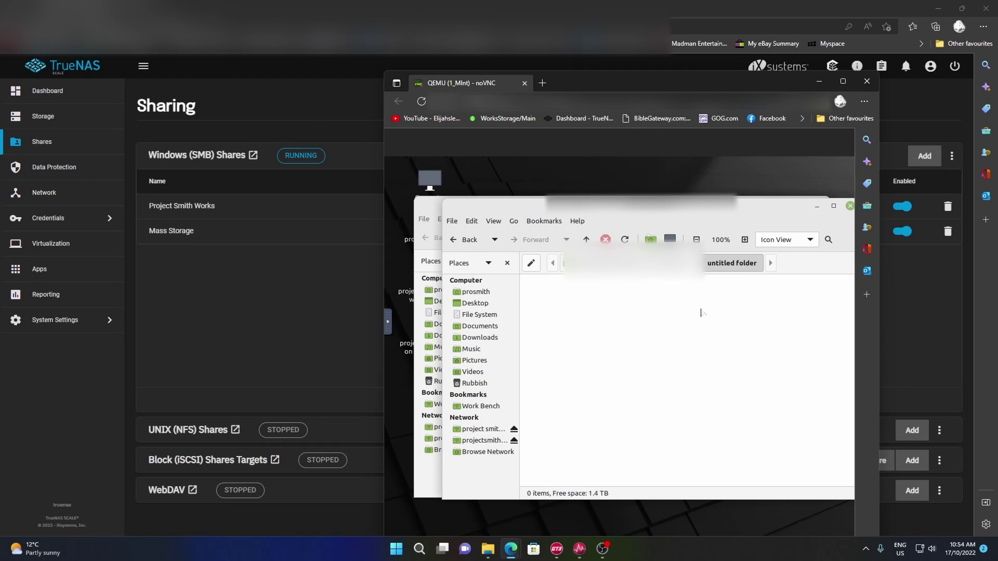
left_click(464, 239)
- Create a new folder, untitled folder 2, at the Work Bench share's top level
right_click(725, 304)
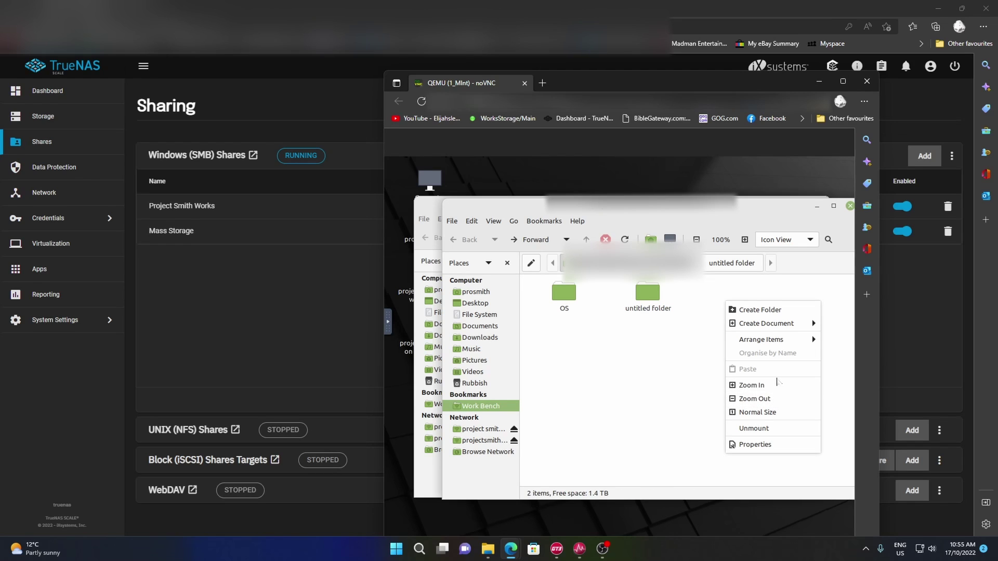
left_click(773, 310)
left_click(724, 425)
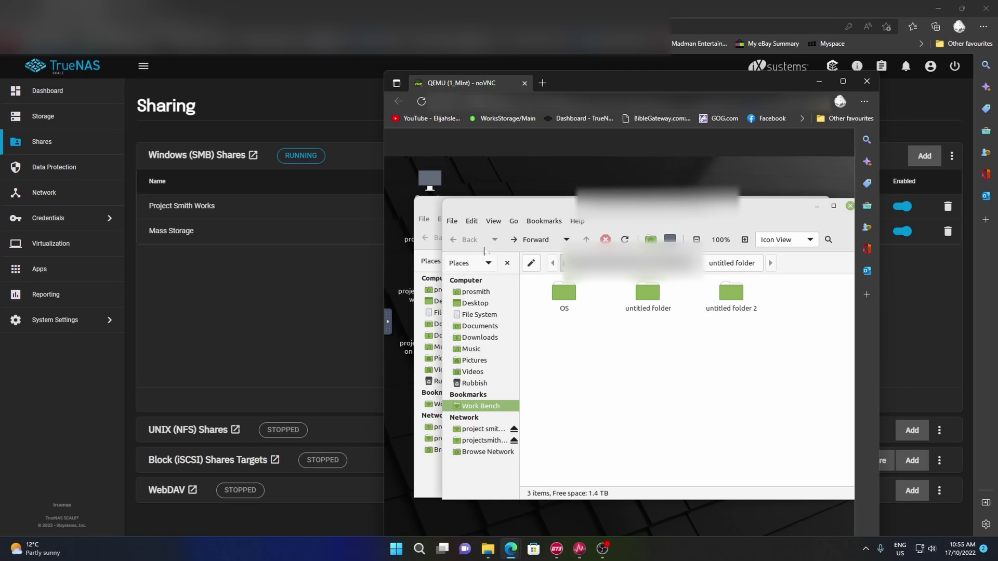
left_click(453, 221)
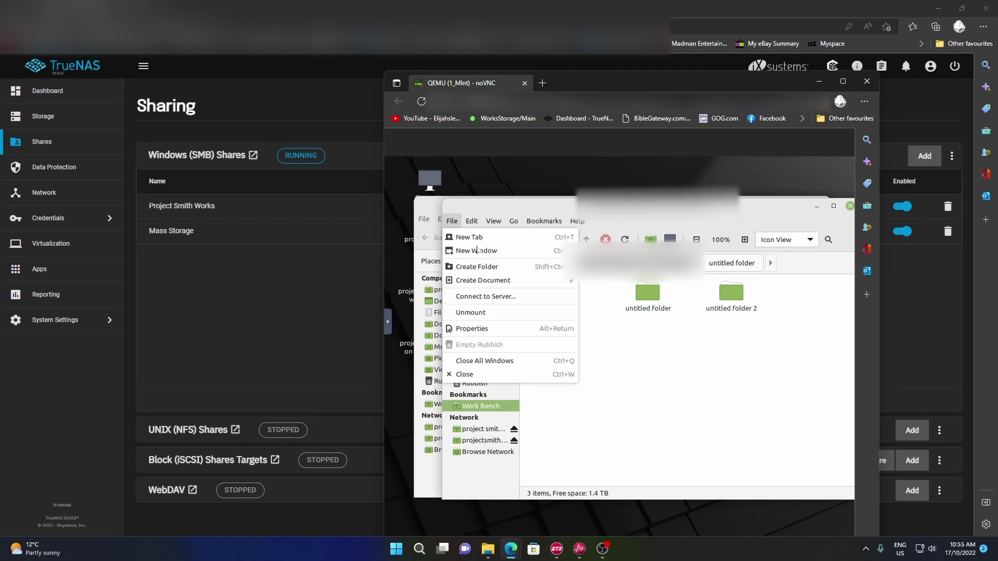
- Start a new Windows share connection and set the folder to Mass Storage
left_click(489, 295)
left_click(626, 339)
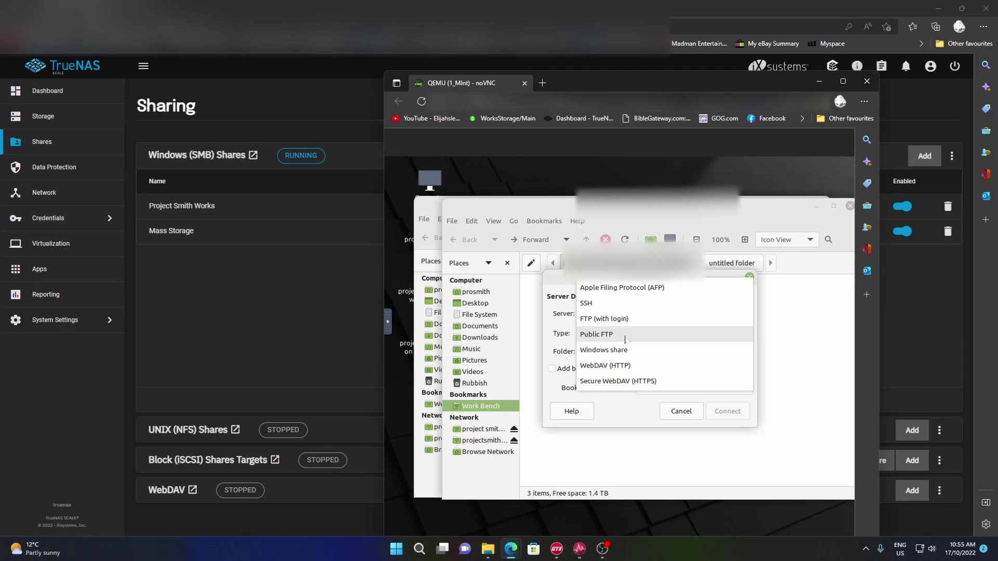
left_click(622, 347)
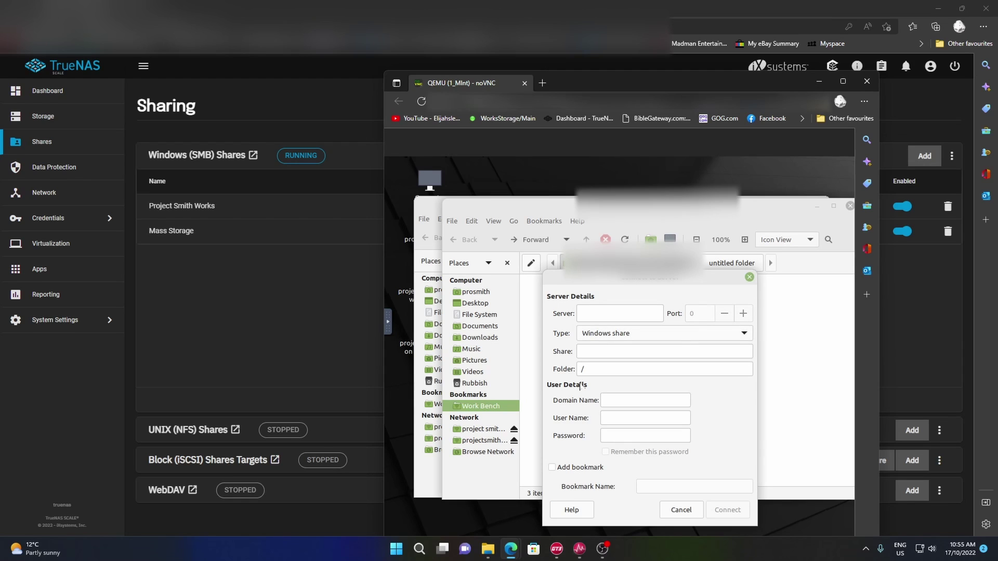
left_click(598, 311)
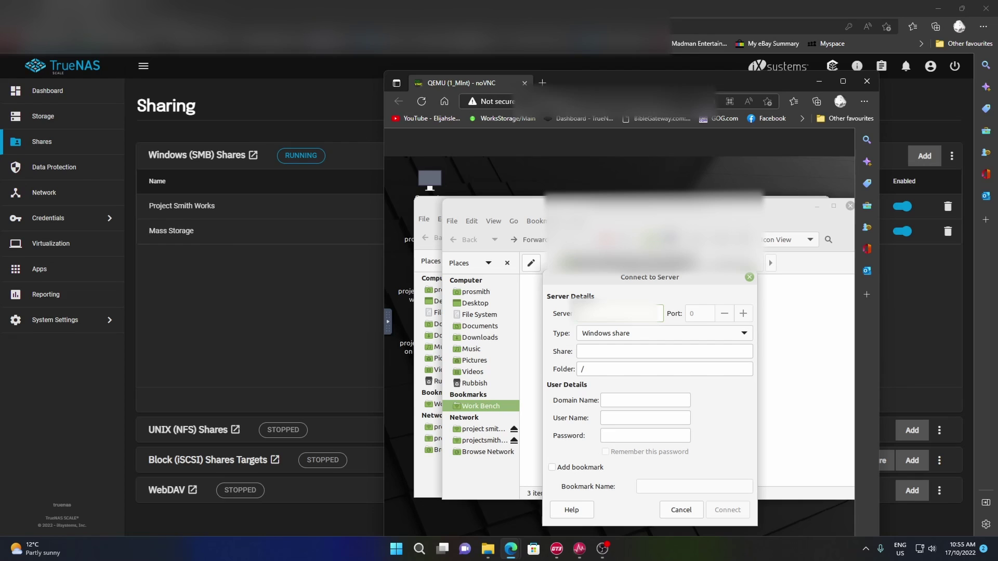
double_click(582, 370)
type("Mass Storage")
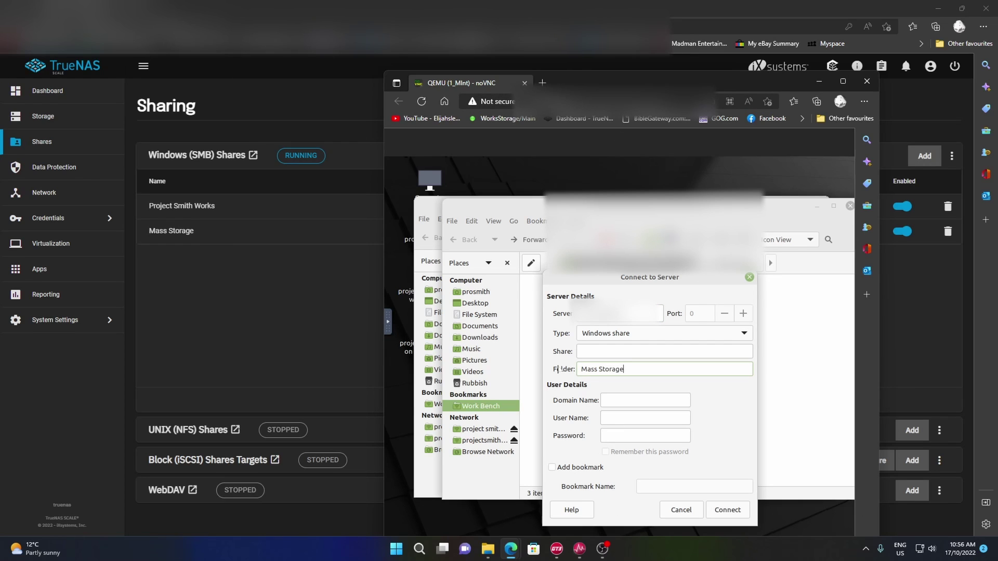
- Enter domain TRUENAS and the user name, and bookmark it as TrueNAS Mass Storage
left_click(689, 405)
type("TRUENAS")
left_click(631, 418)
type("ProSm****")
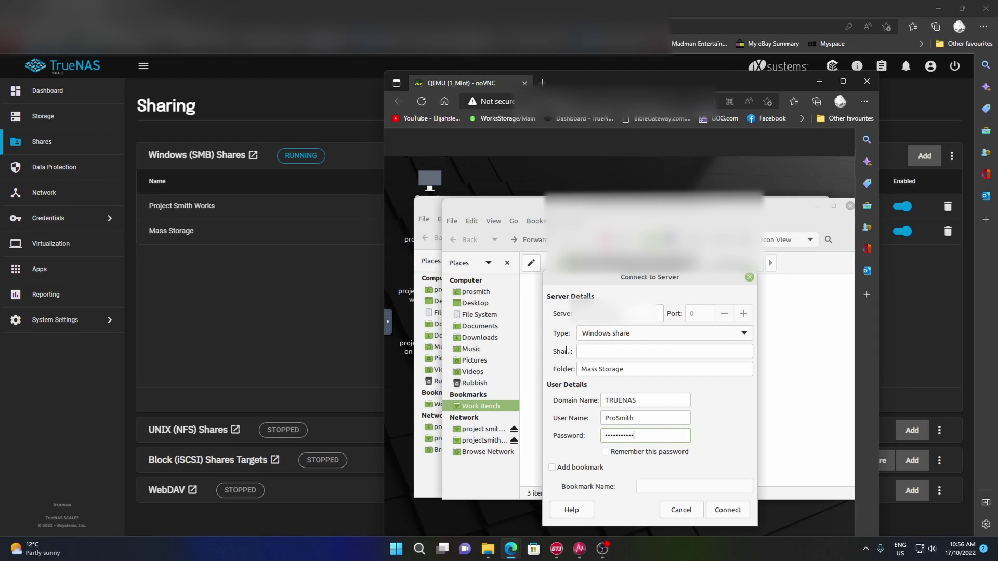
left_click(554, 469)
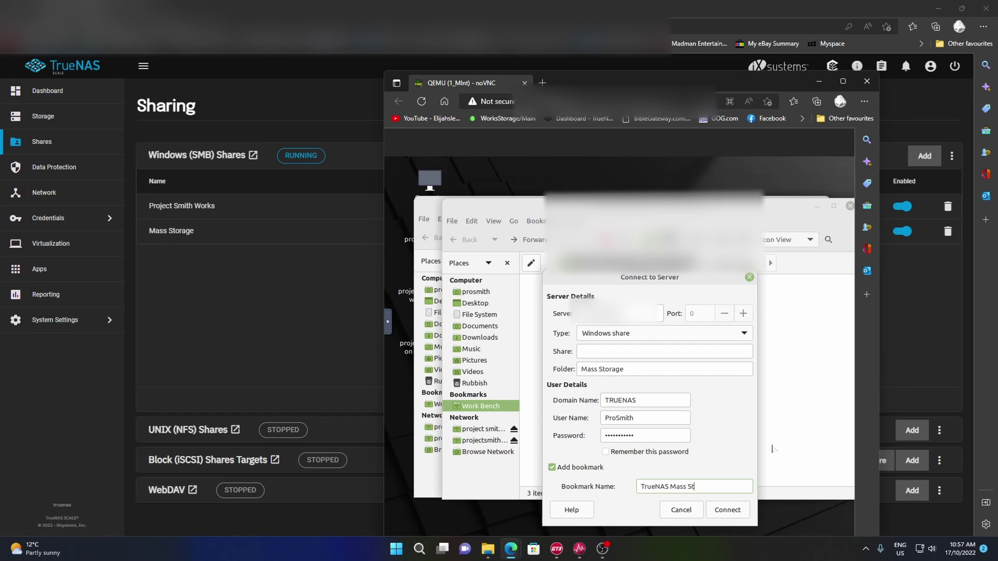
type("age")
- Connect to Mass Storage and verify the TrueNAS Mass Storage and Work Bench bookmarks both open
left_click(735, 512)
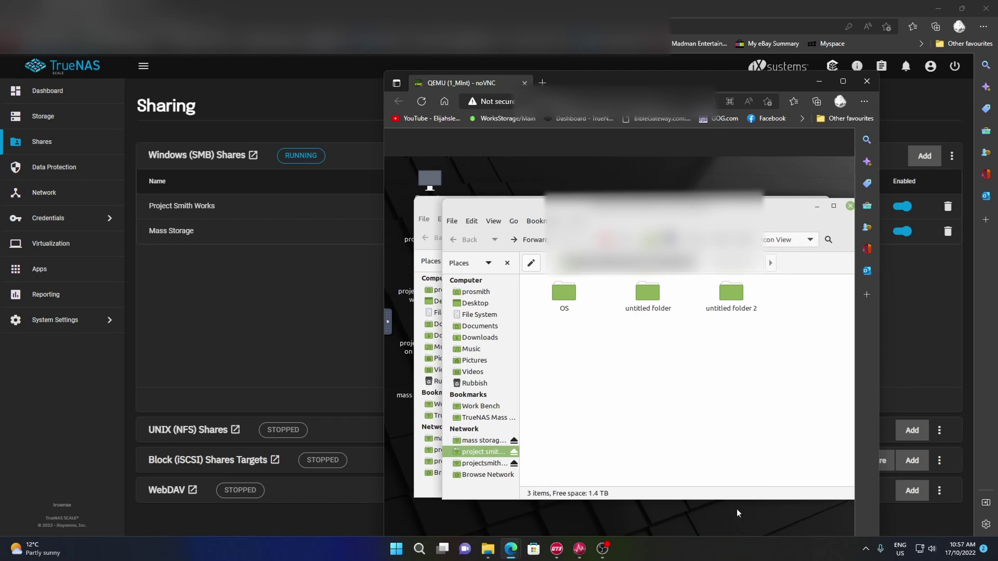
left_click(484, 464)
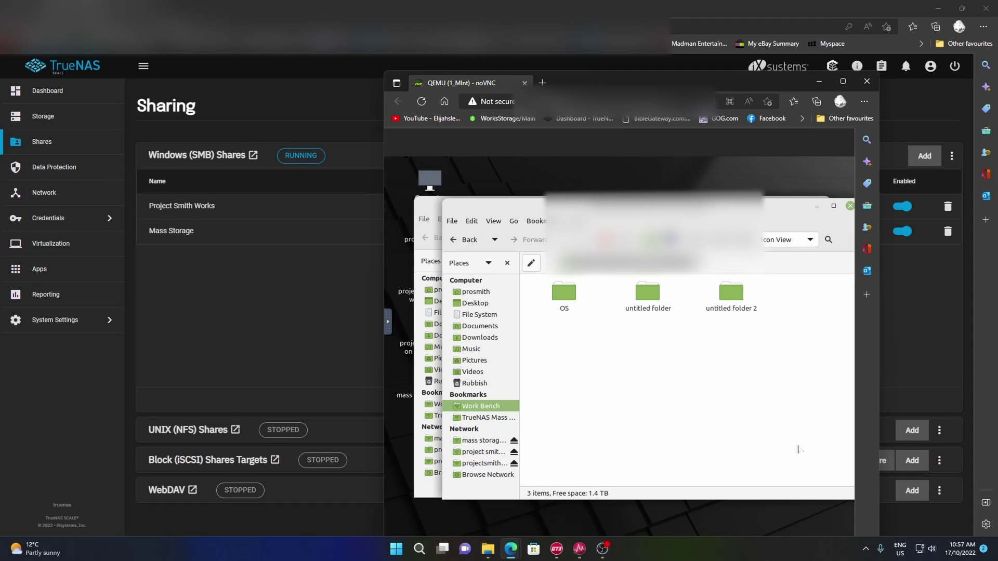
left_click(471, 442)
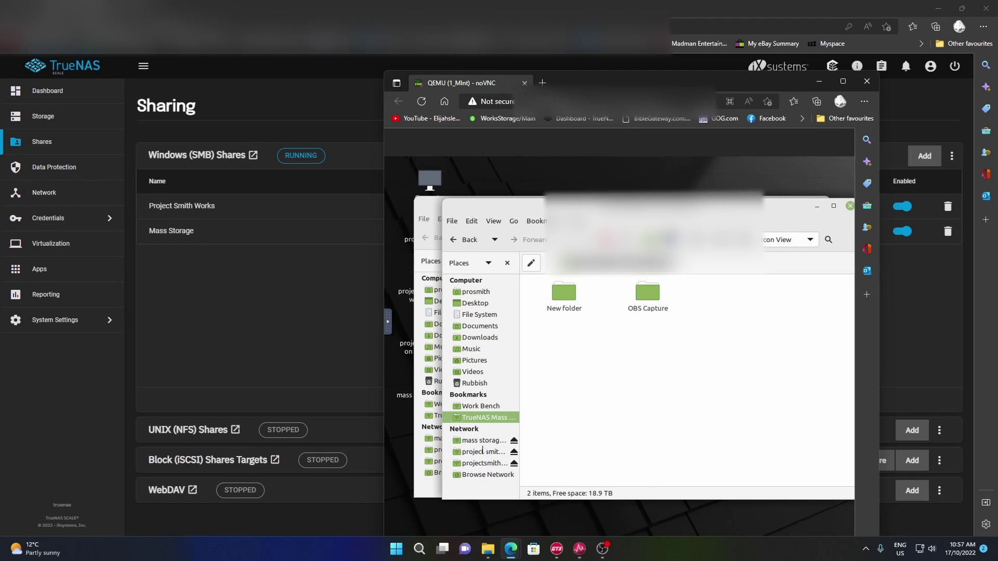
left_click(480, 457)
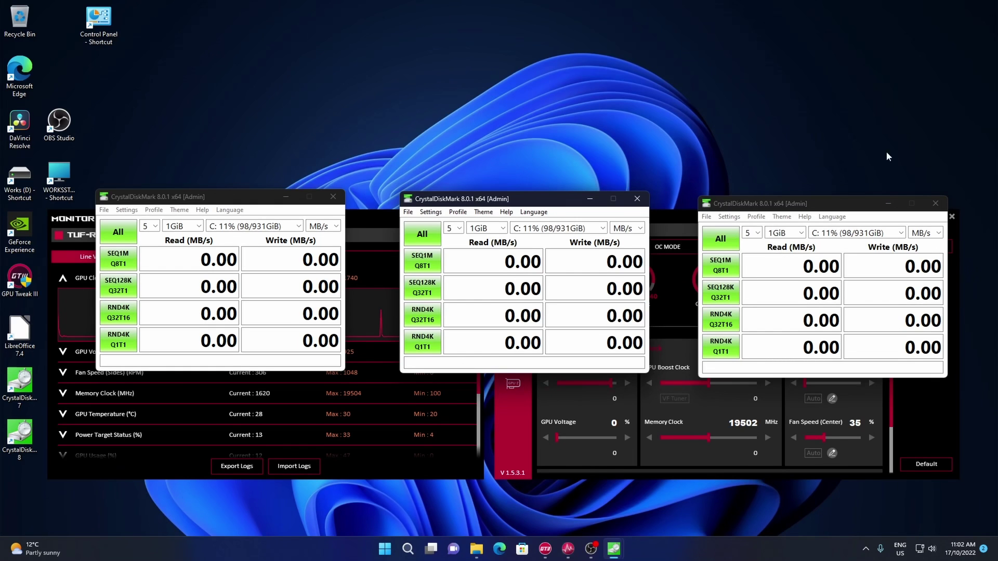
- Target the left CrystalDiskMark window at the TRUENAS Project Smith Works share folder
left_click(292, 229)
left_click(291, 262)
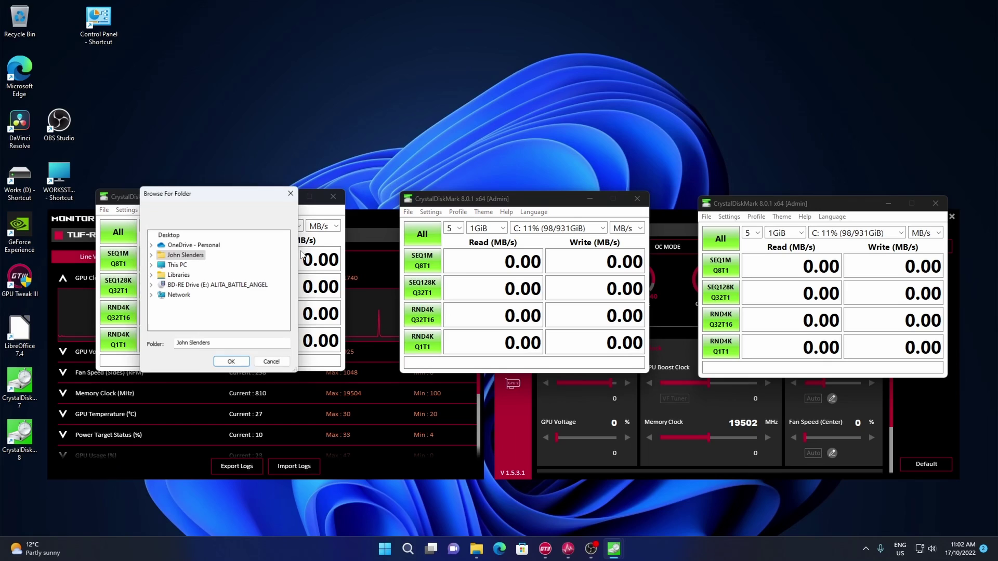
double_click(178, 295)
double_click(193, 307)
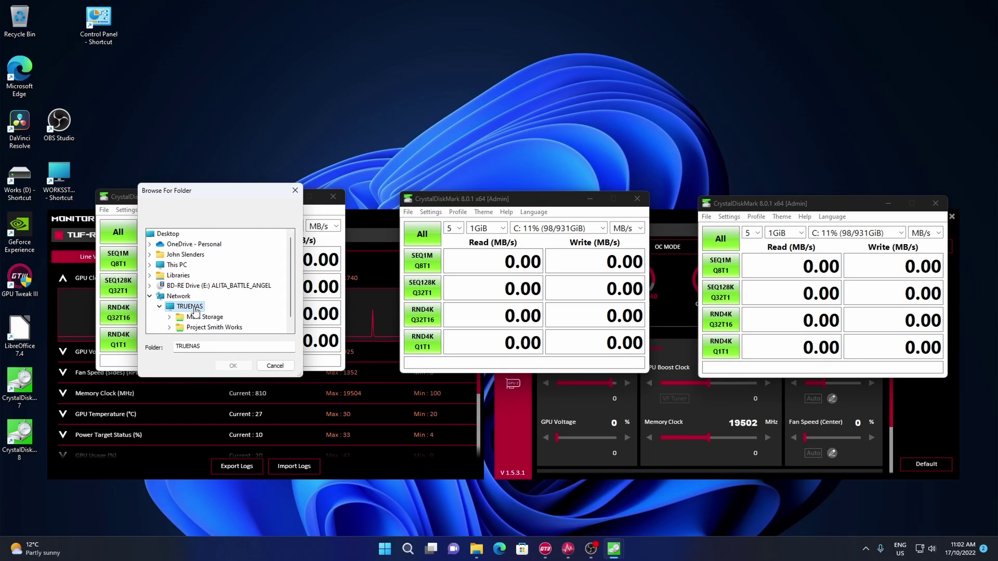
double_click(226, 328)
key("Return")
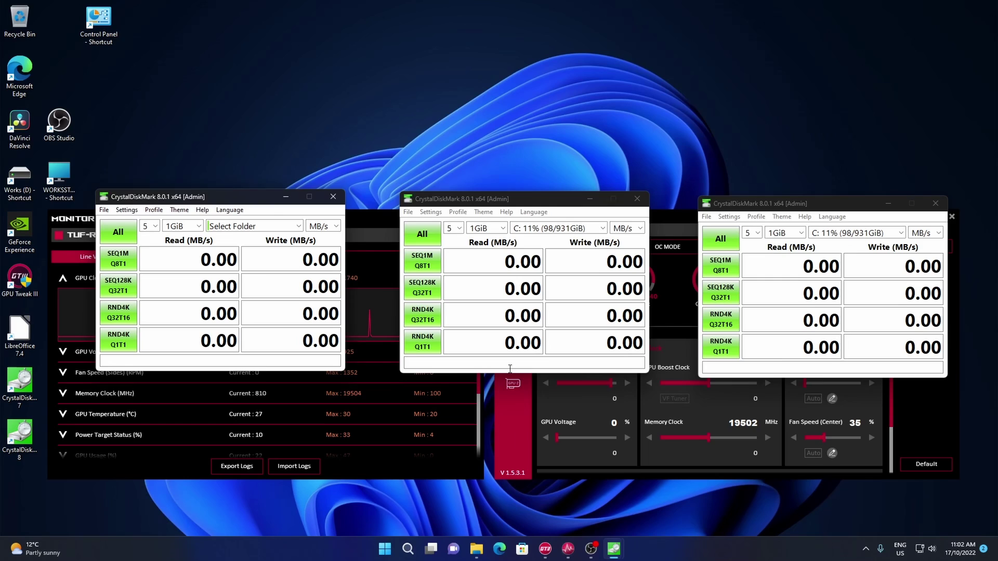
- Target the middle window at the Mass Storage share and keep drive C: on the right
left_click(558, 228)
left_click(552, 265)
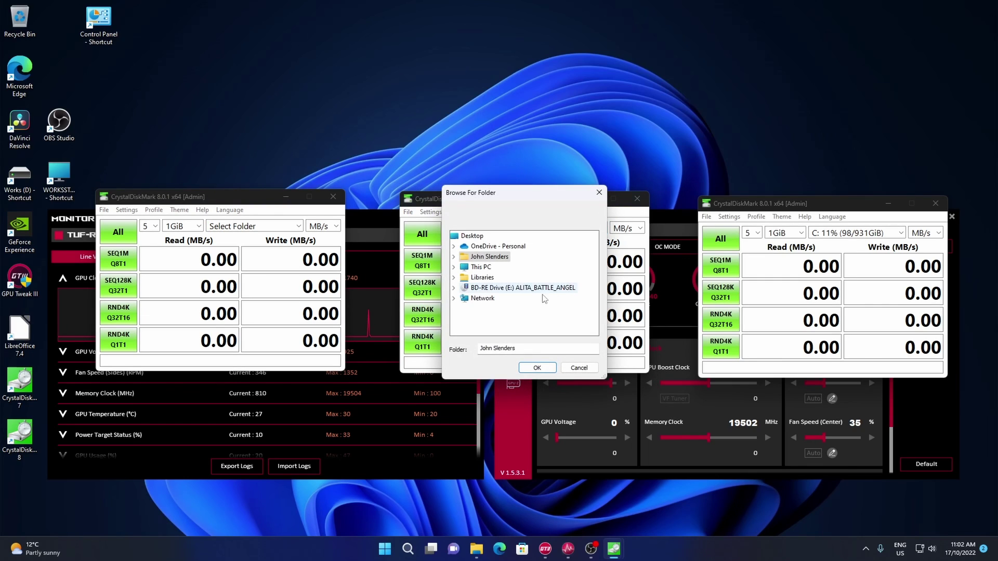
double_click(489, 299)
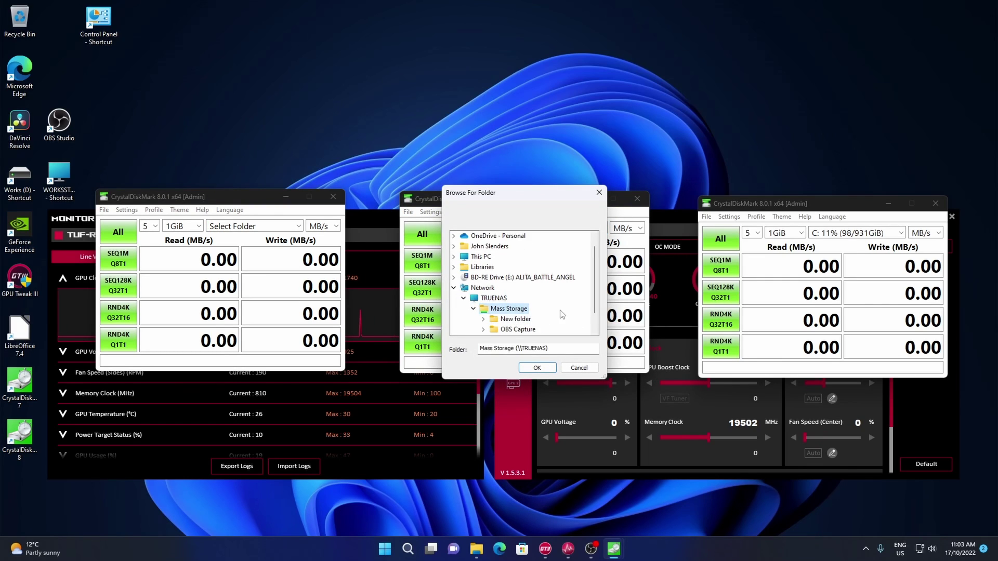
left_click(537, 368)
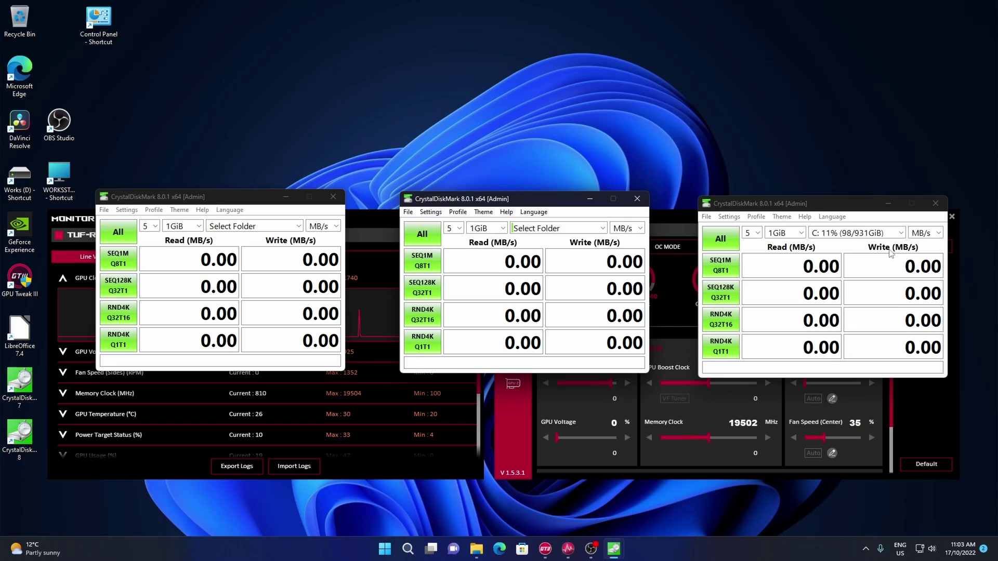
left_click(905, 234)
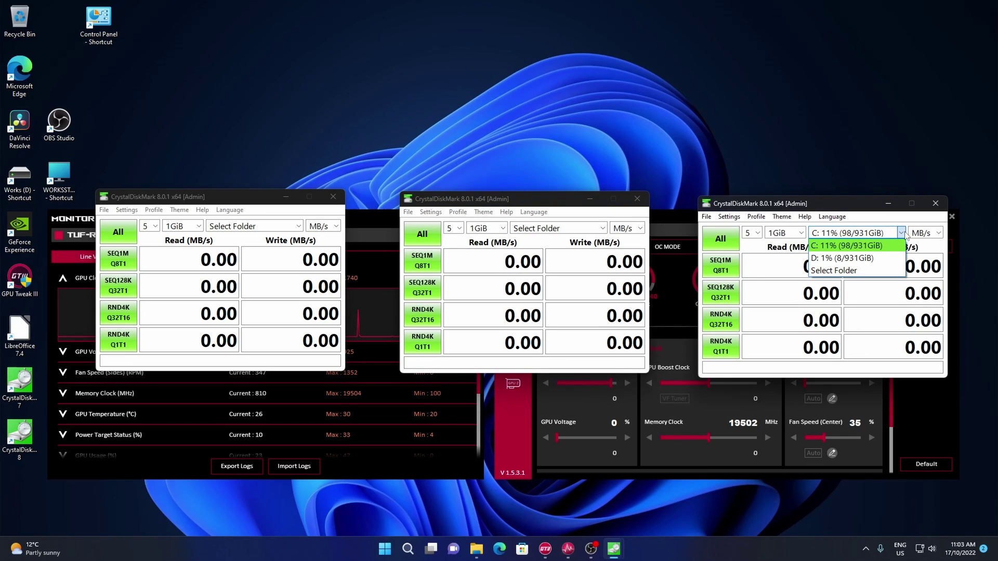
left_click(904, 234)
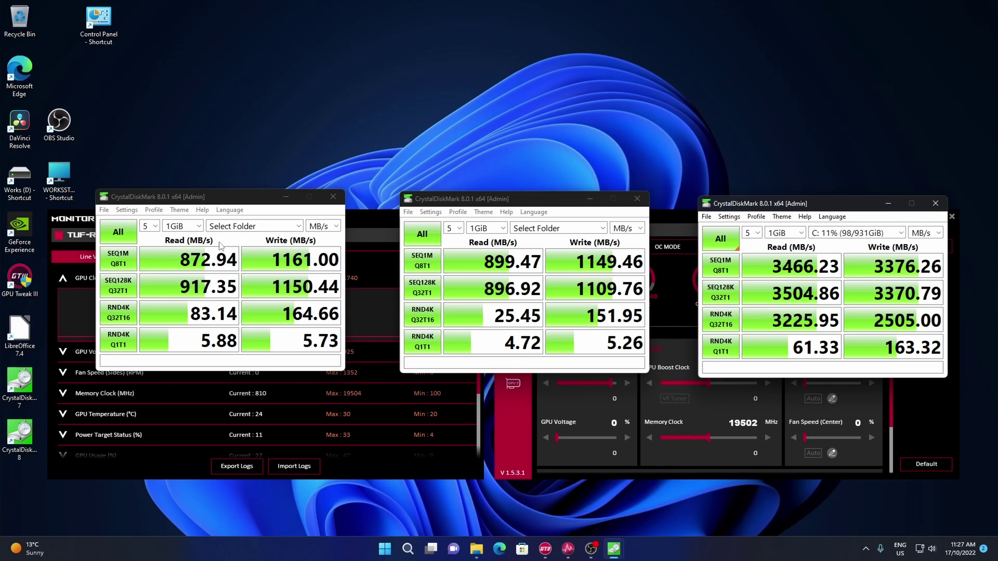
- Drag the left, middle and right CrystalDiskMark result windows into an even row across the desktop
left_click_drag(198, 201, 194, 186)
left_click_drag(515, 201, 505, 195)
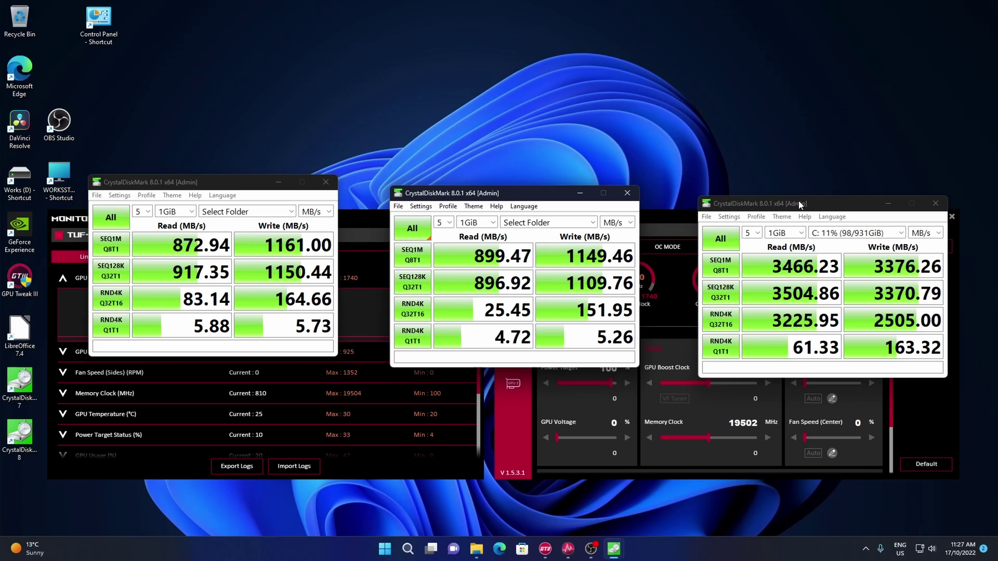
mouse_move(794, 204)
left_mouse_down()
mouse_move(797, 196)
mouse_move(786, 199)
left_mouse_up()
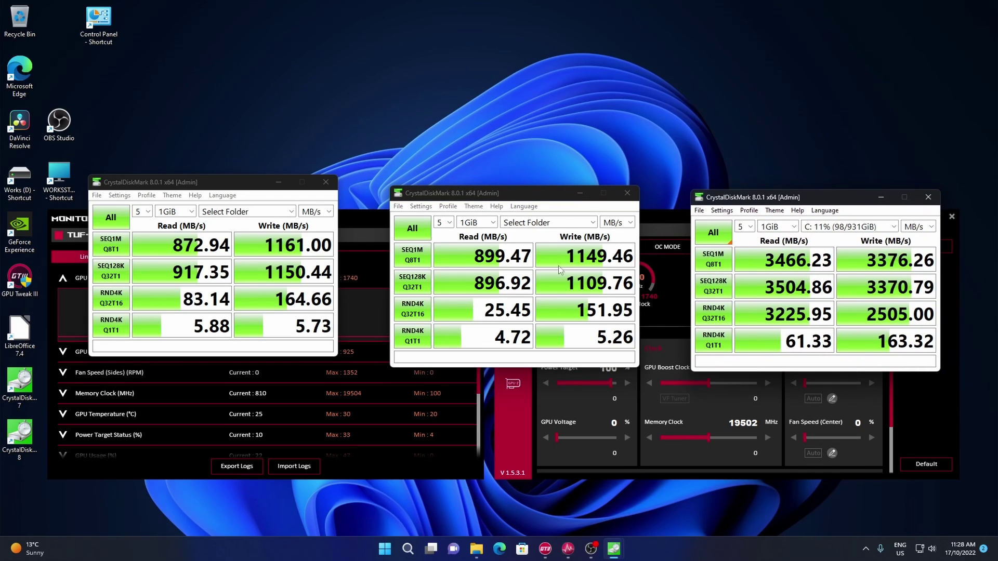
left_click_drag(194, 185, 199, 188)
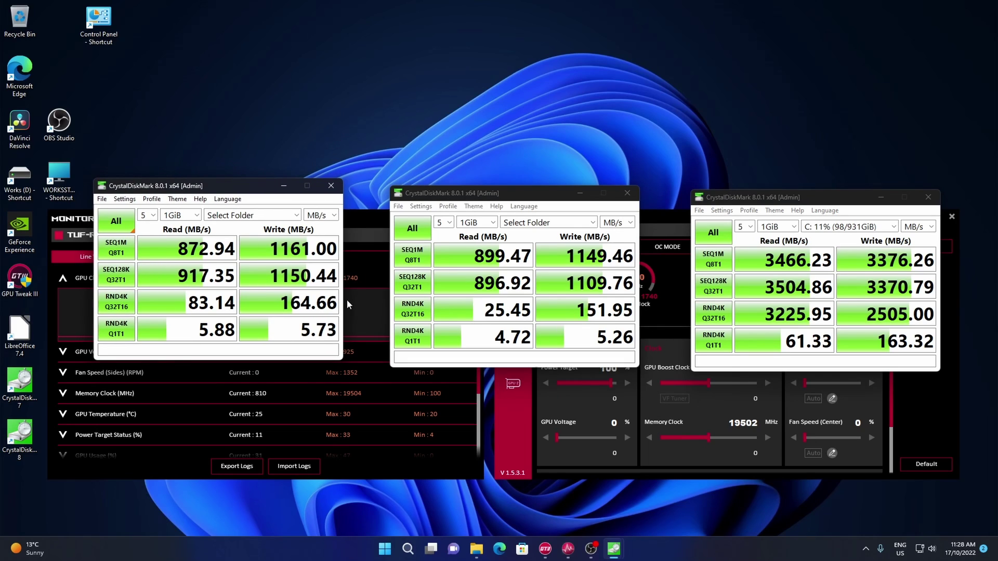
mouse_move(483, 194)
left_mouse_down()
mouse_move(473, 174)
mouse_move(486, 195)
mouse_move(480, 187)
left_mouse_up()
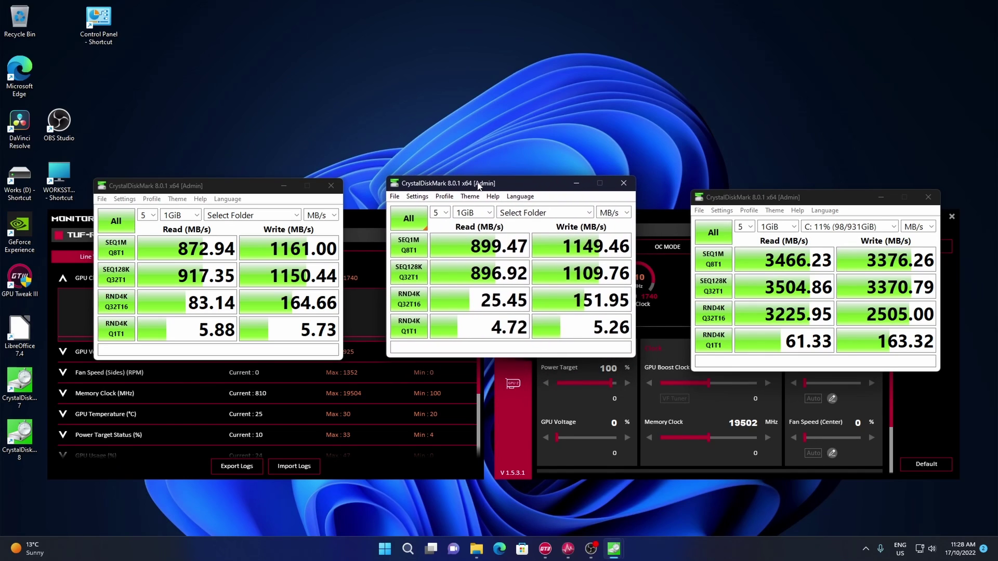
mouse_move(208, 186)
left_mouse_down()
mouse_move(219, 161)
mouse_move(199, 169)
left_mouse_up()
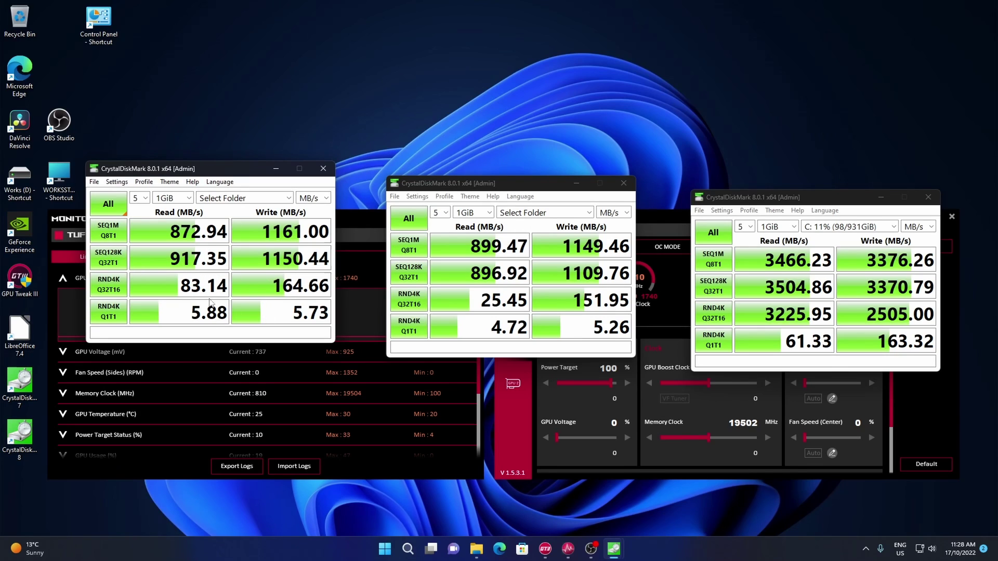
left_click_drag(284, 165, 292, 175)
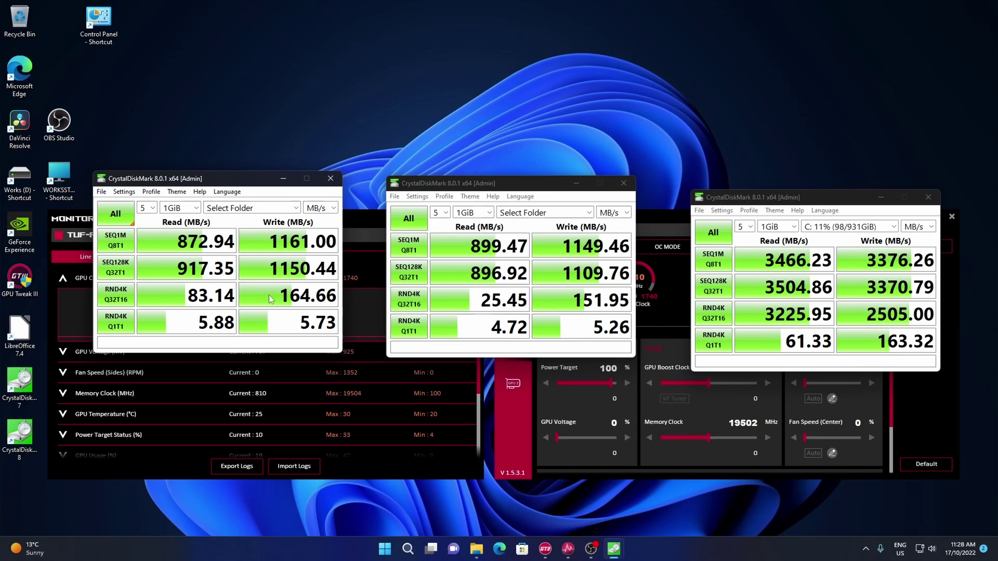
left_click_drag(801, 199, 800, 191)
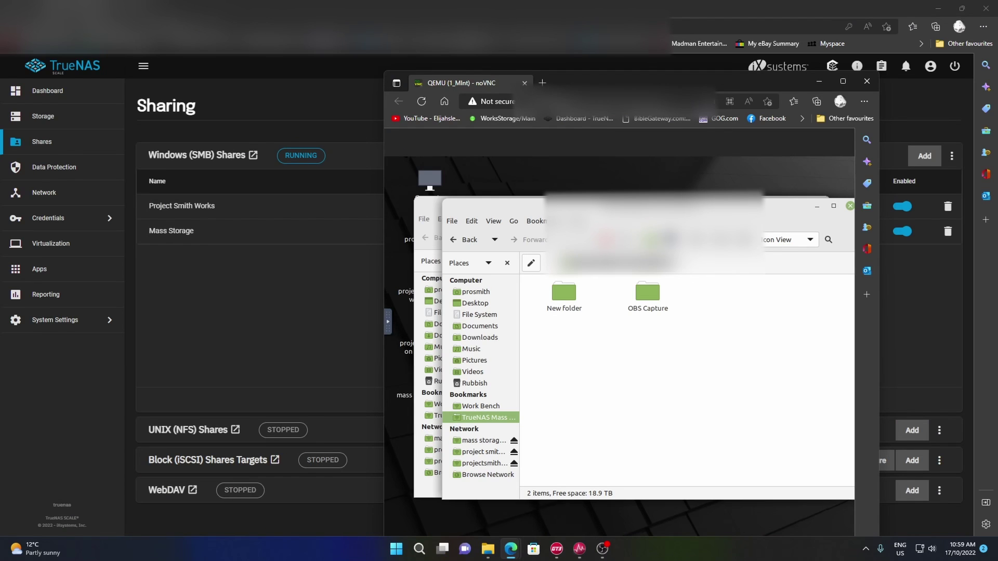
left_click(480, 407)
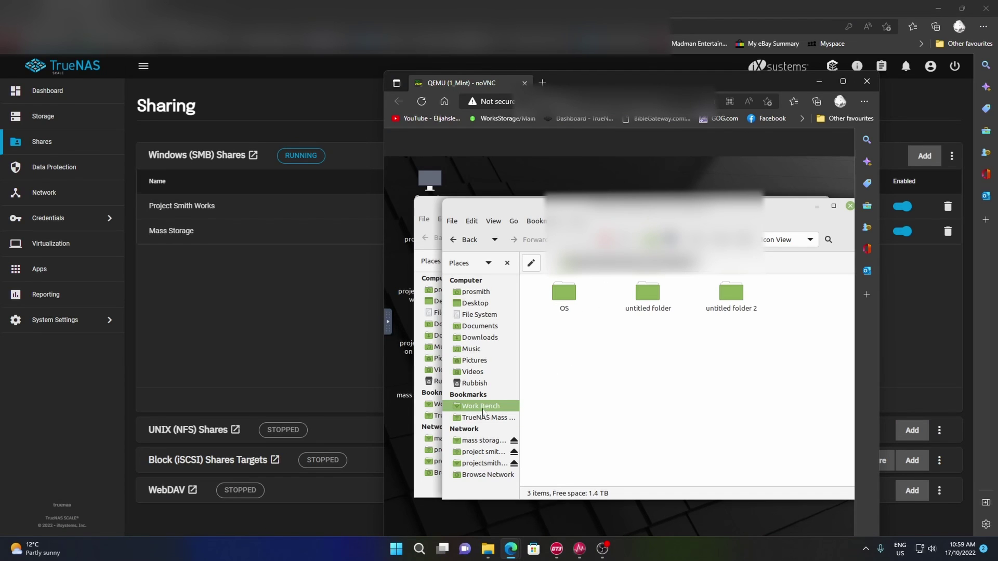
left_click(485, 419)
left_click(481, 406)
left_click(486, 419)
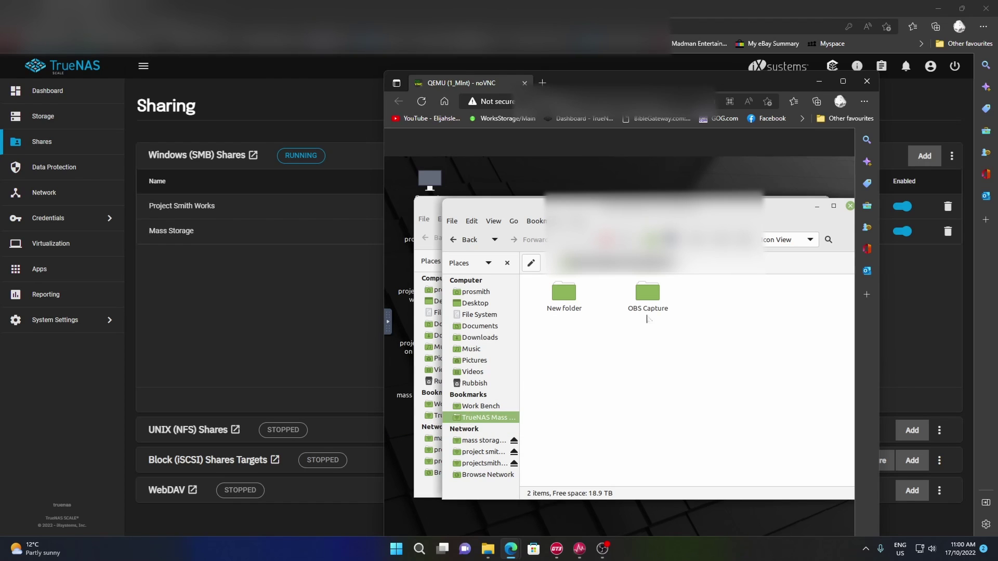
left_click(469, 408)
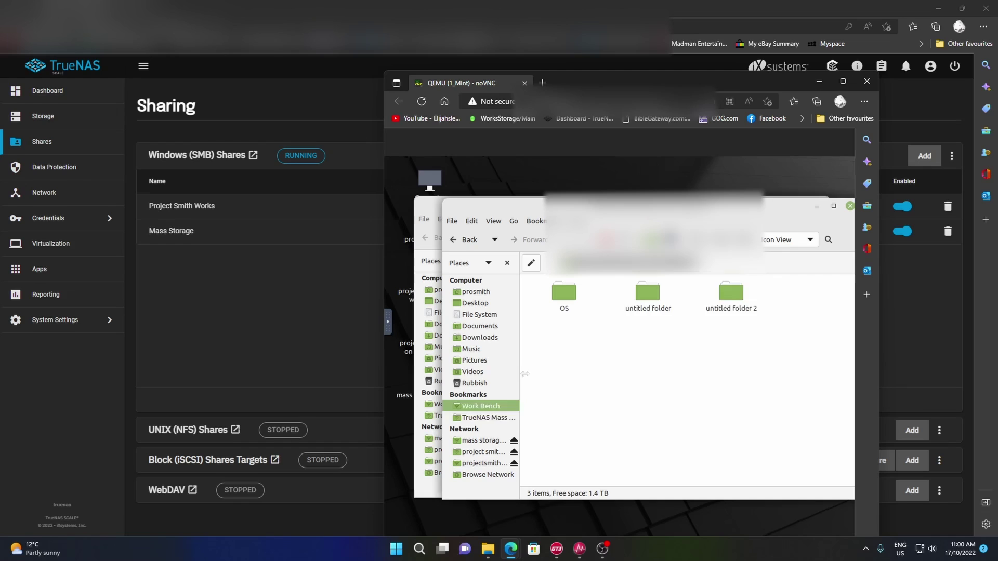
key("alt+Left")
key("alt+Right")
key("alt+Left")
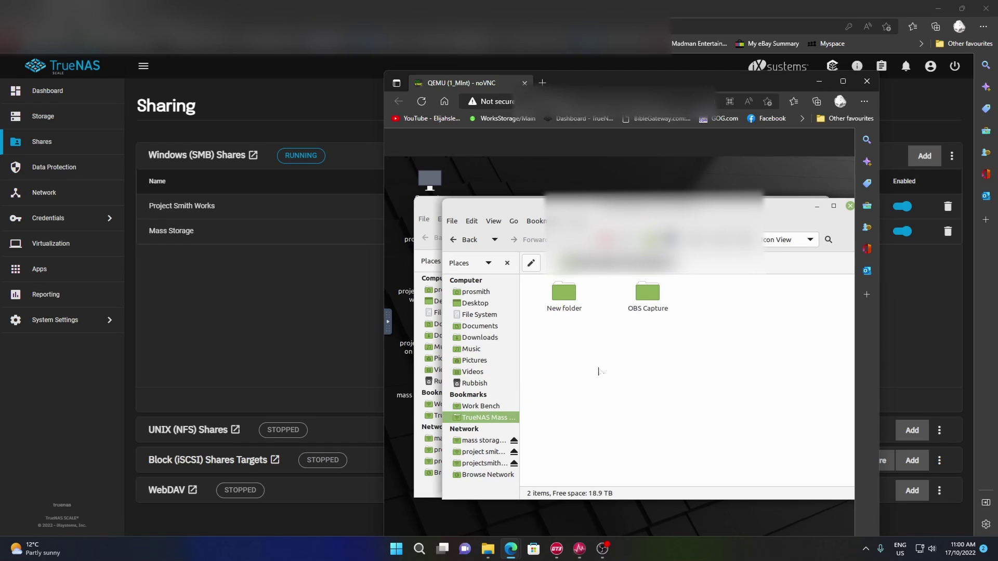